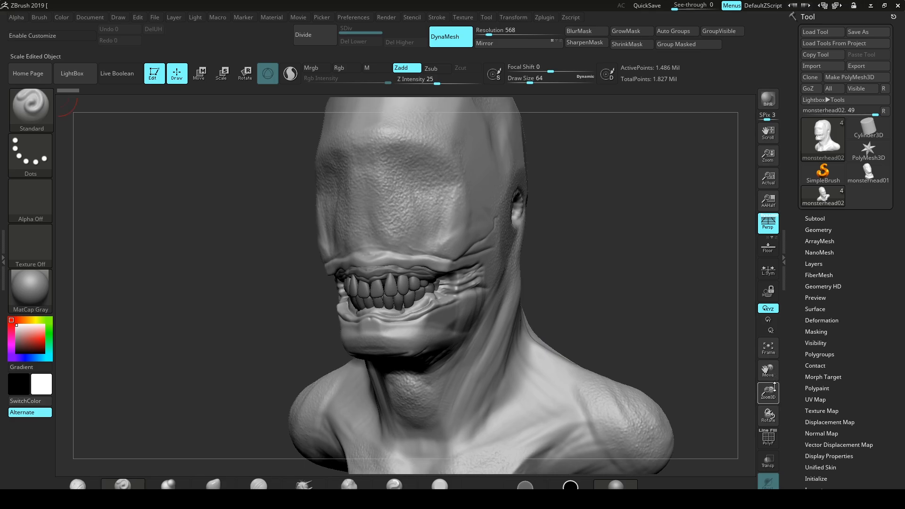
Examine the monsterhead02 and monsterhead01 busts from several angles, comparing the mouth and teeth areas
{"action": "left_click_drag", "start_coordinate": [688, 363], "coordinate": [663, 365], "text": "shift"}
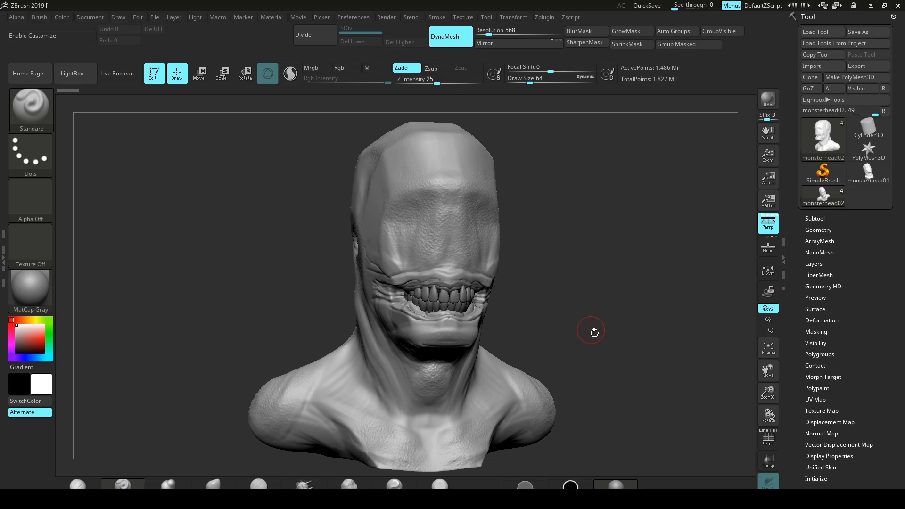
{"action": "left_click_drag", "start_coordinate": [594, 332], "coordinate": [653, 321]}
{"action": "left_click_drag", "start_coordinate": [768, 393], "coordinate": [769, 410]}
{"action": "left_click_drag", "start_coordinate": [769, 415], "coordinate": [763, 399]}
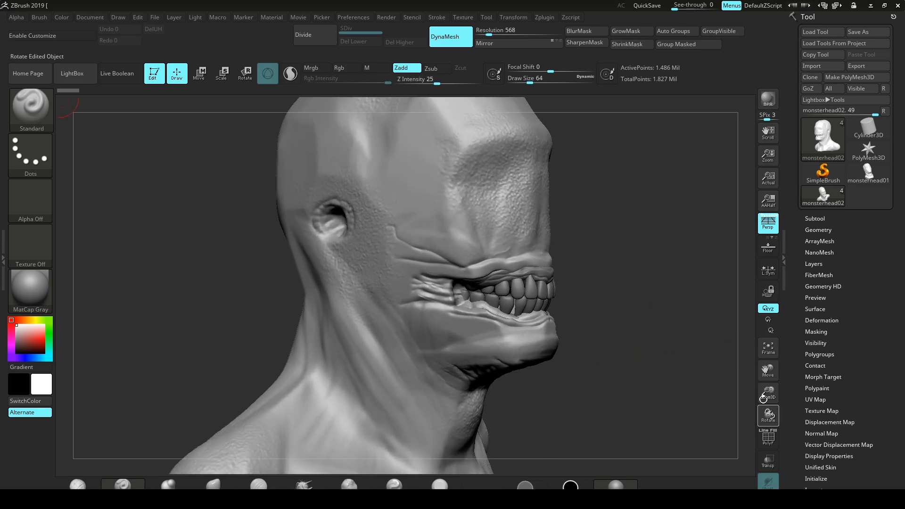
{"action": "left_click_drag", "start_coordinate": [640, 300], "coordinate": [657, 323]}
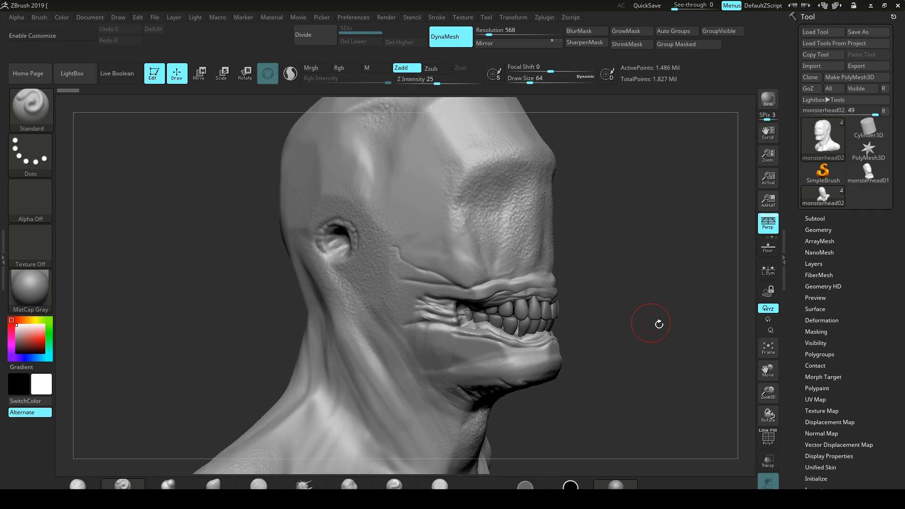
{"action": "left_click_drag", "start_coordinate": [768, 394], "coordinate": [758, 386]}
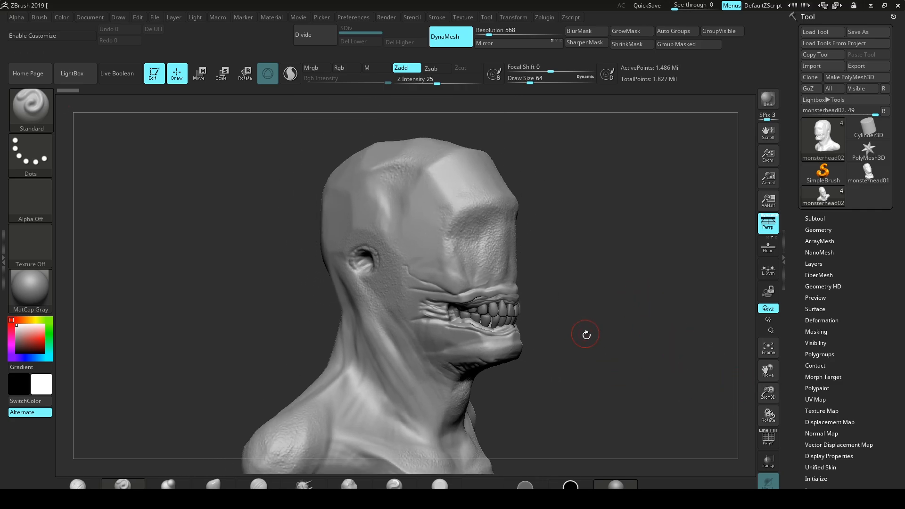
{"action": "left_click_drag", "start_coordinate": [586, 333], "coordinate": [586, 340]}
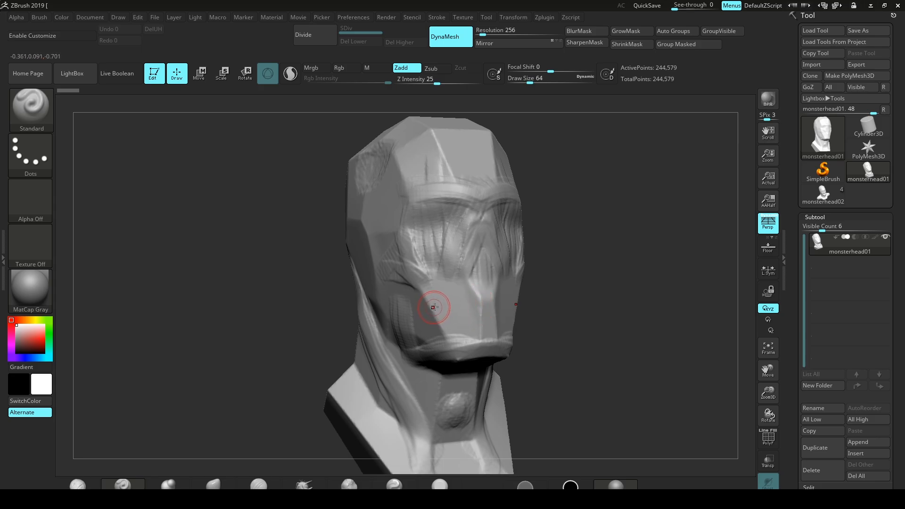
{"action": "mouse_move", "coordinate": [595, 317]}
{"action": "left_mouse_down"}
{"action": "mouse_move", "coordinate": [537, 324]}
{"action": "mouse_move", "coordinate": [599, 319]}
{"action": "mouse_move", "coordinate": [590, 321]}
{"action": "left_mouse_up"}
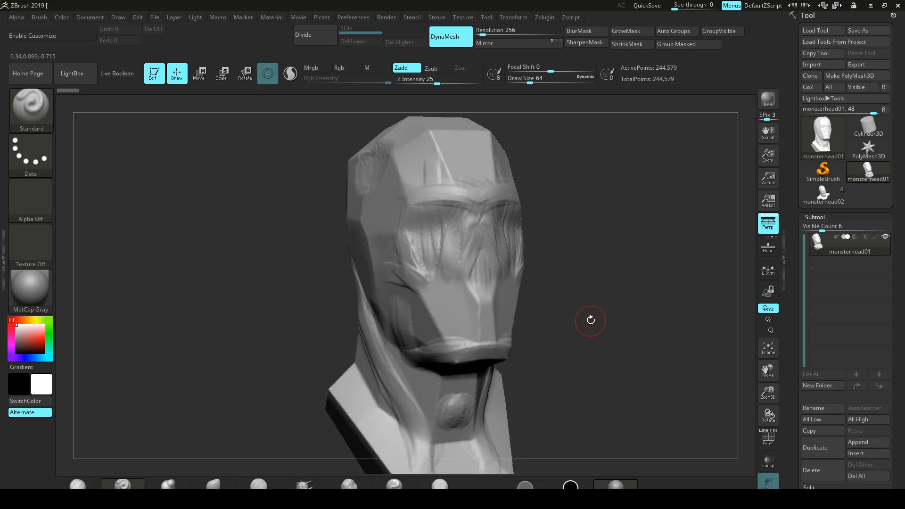
{"action": "left_click_drag", "start_coordinate": [790, 279], "coordinate": [787, 292]}
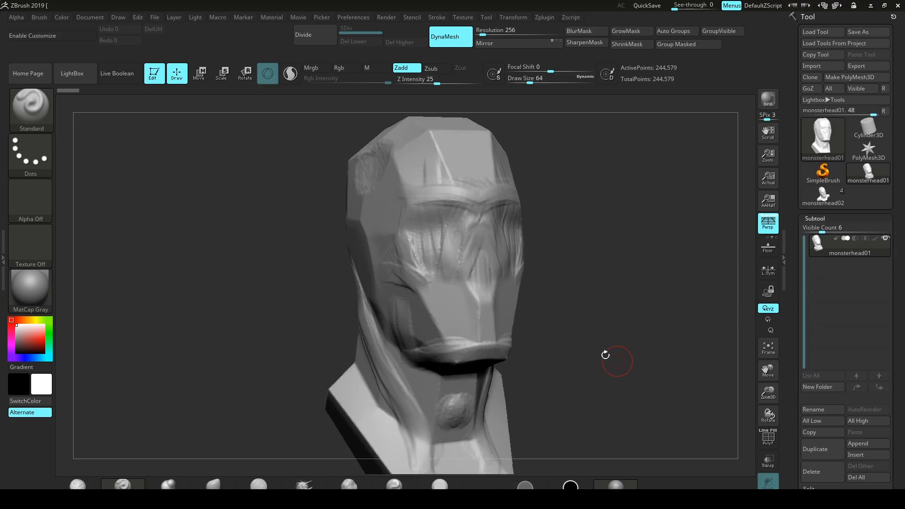
{"action": "left_click_drag", "start_coordinate": [607, 349], "coordinate": [602, 348]}
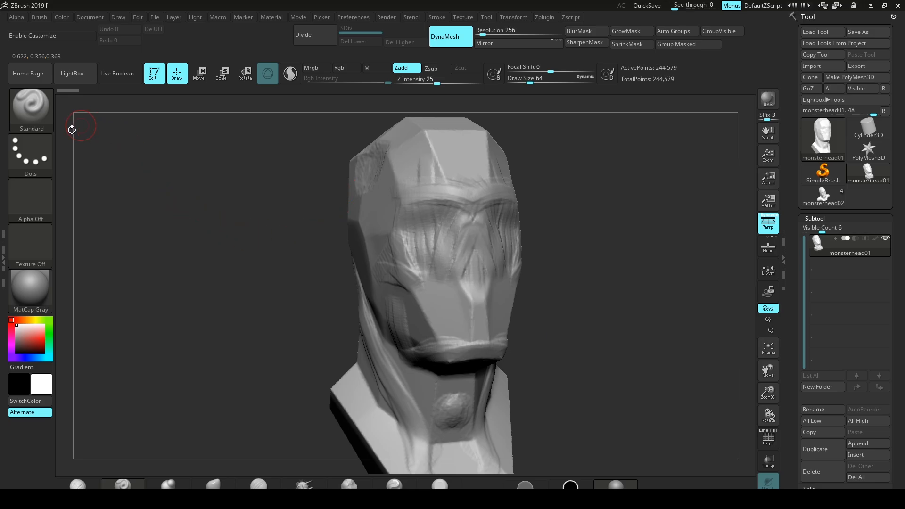
Load the Nickz_humanMaleAverage tool from the LightBox tool library and bring the head into view
{"action": "left_click", "coordinate": [77, 79]}
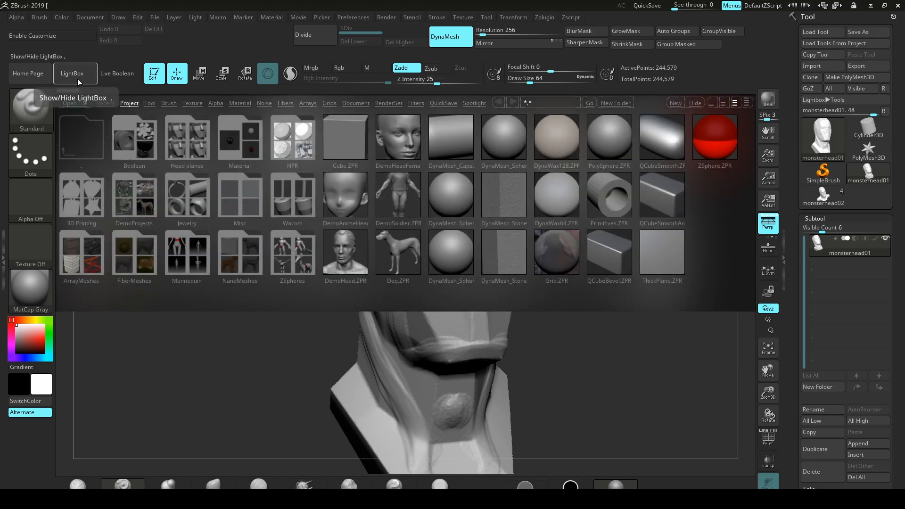
{"action": "left_click", "coordinate": [149, 102]}
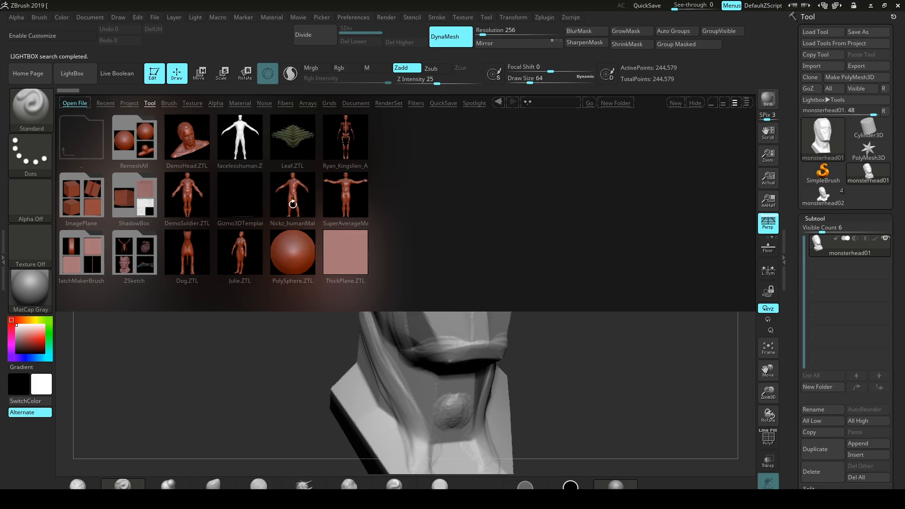
{"action": "double_click", "coordinate": [283, 192]}
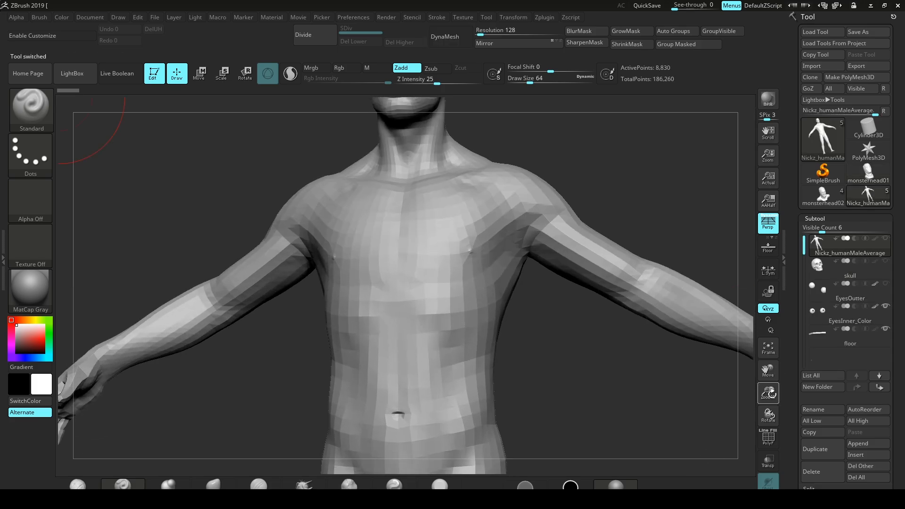
{"action": "left_click_drag", "start_coordinate": [768, 370], "coordinate": [770, 417]}
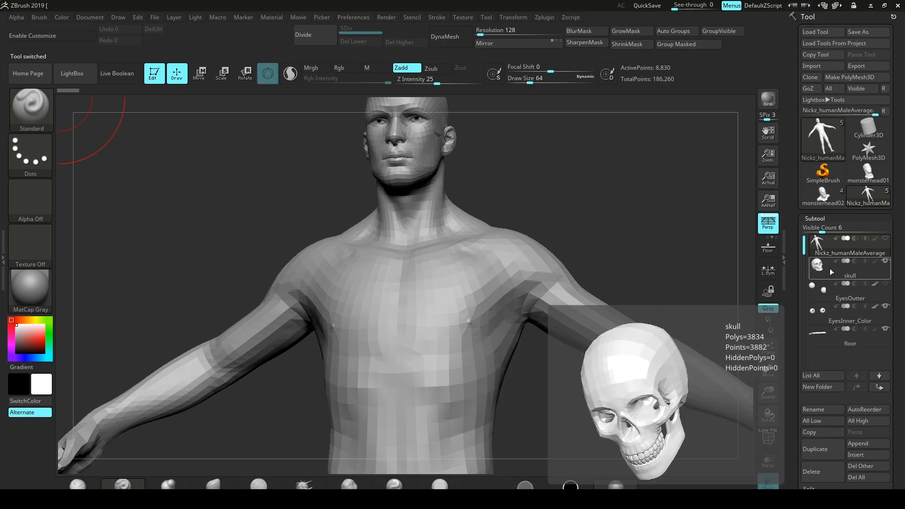
Select the skull subtool of the human figure and convert it into a separate PolyMesh3D tool
{"action": "left_click", "coordinate": [829, 268]}
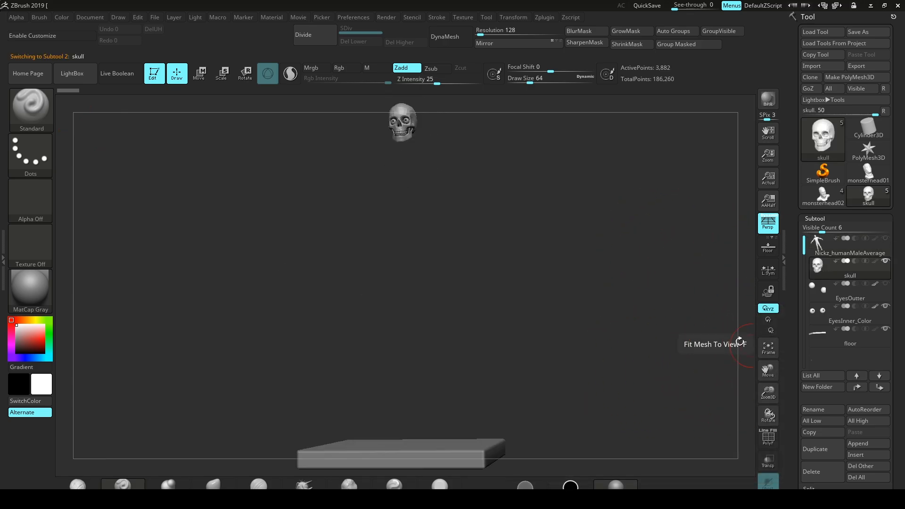
{"action": "left_click_drag", "start_coordinate": [768, 394], "coordinate": [769, 455]}
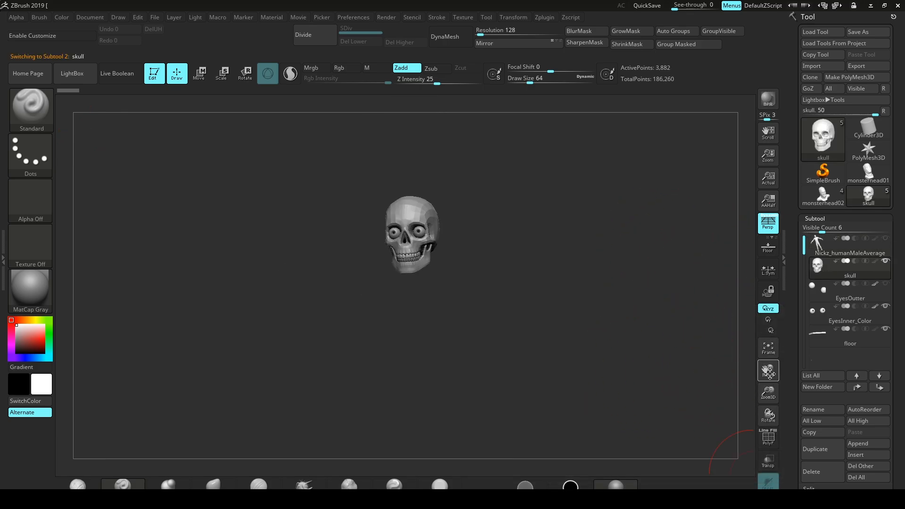
{"action": "left_click_drag", "start_coordinate": [770, 370], "coordinate": [770, 397]}
{"action": "mouse_move", "coordinate": [770, 395]}
{"action": "left_mouse_down"}
{"action": "mouse_move", "coordinate": [769, 379]}
{"action": "mouse_move", "coordinate": [770, 403]}
{"action": "left_mouse_up"}
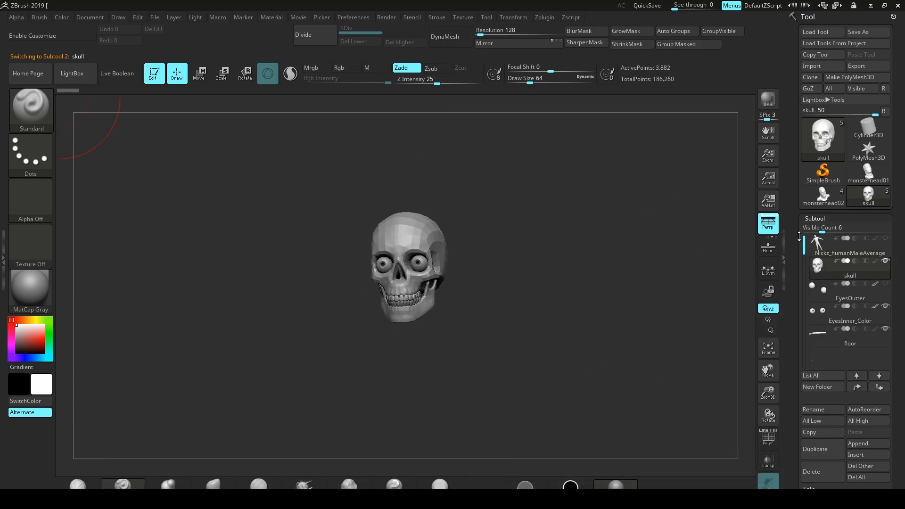
{"action": "left_click", "coordinate": [866, 76]}
{"action": "mouse_move", "coordinate": [821, 154]}
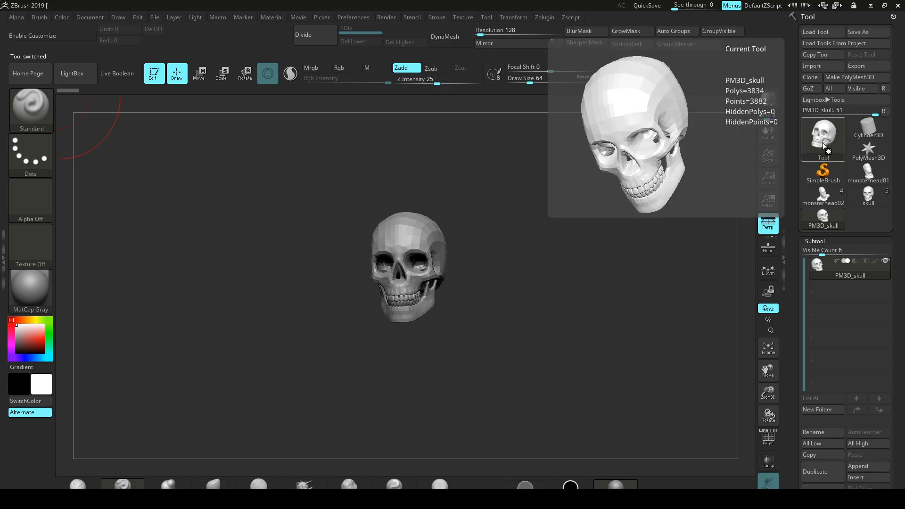
Examine how the PM3D_skull3 teeth fit in the monsterhead02 bust by toggling the visibility of both subtools
{"action": "mouse_move", "coordinate": [826, 197]}
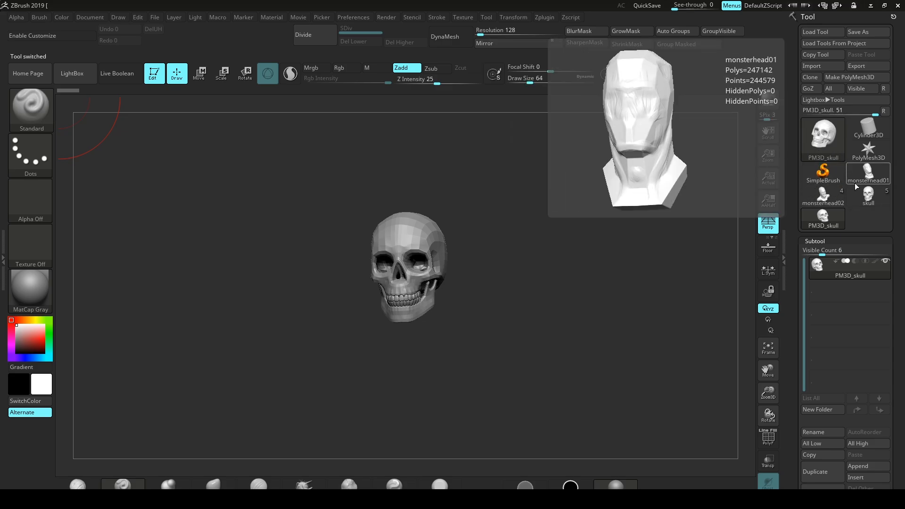
{"action": "left_click", "coordinate": [835, 198]}
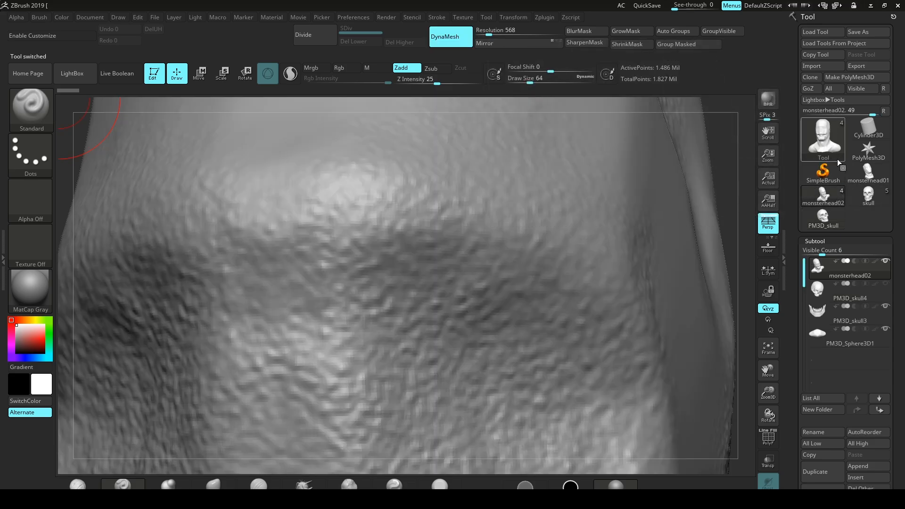
{"action": "left_click", "coordinate": [769, 346]}
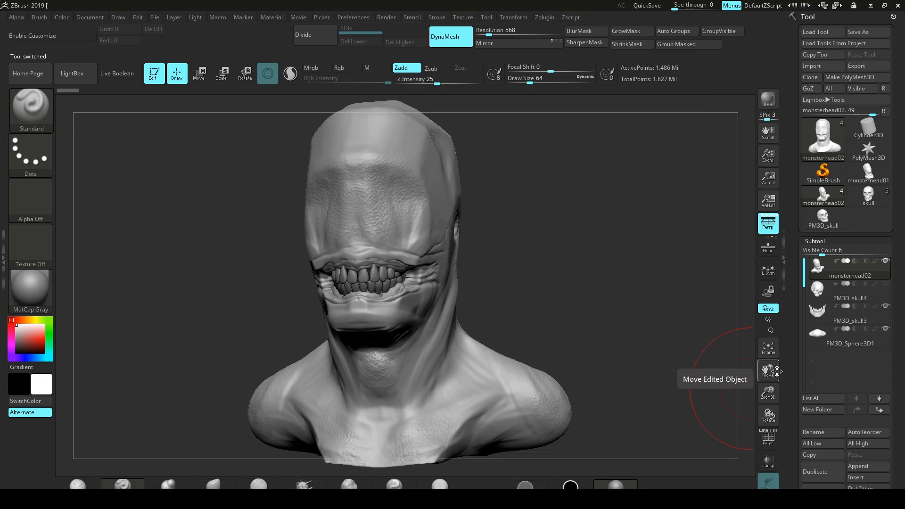
{"action": "left_click", "coordinate": [831, 307]}
{"action": "left_click", "coordinate": [886, 261]}
{"action": "left_click_drag", "start_coordinate": [553, 286], "coordinate": [595, 298]}
{"action": "left_click", "coordinate": [821, 271]}
{"action": "left_click", "coordinate": [887, 308]}
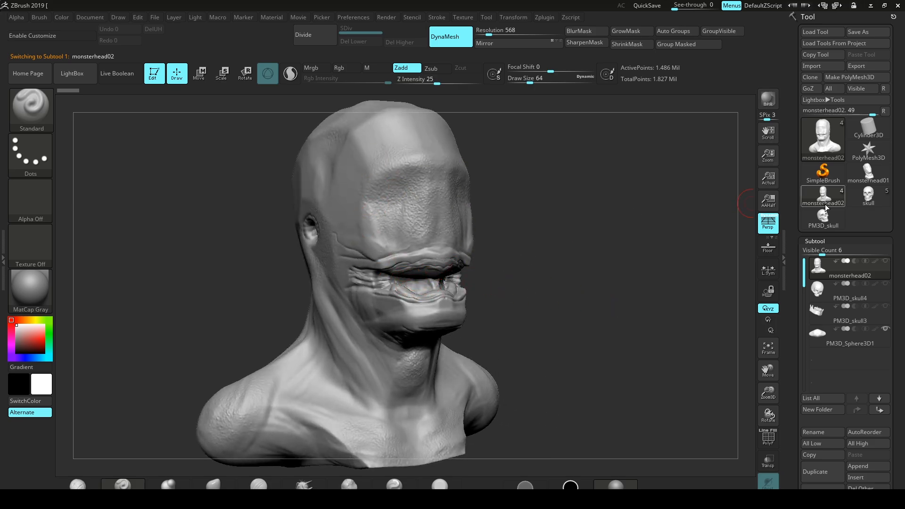
Switch to the monsterhead01 tool and append PM3D_skull to it as a subtool
{"action": "left_click", "coordinate": [868, 174]}
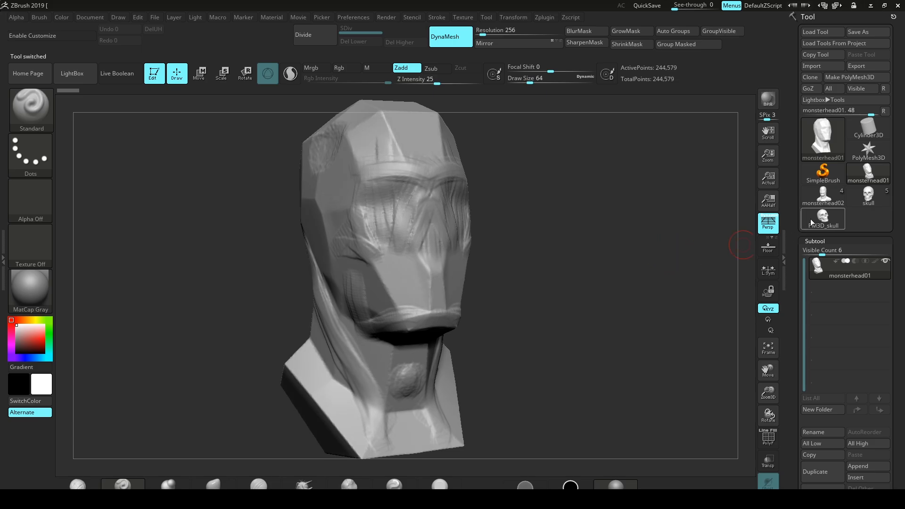
{"action": "mouse_move", "coordinate": [816, 225]}
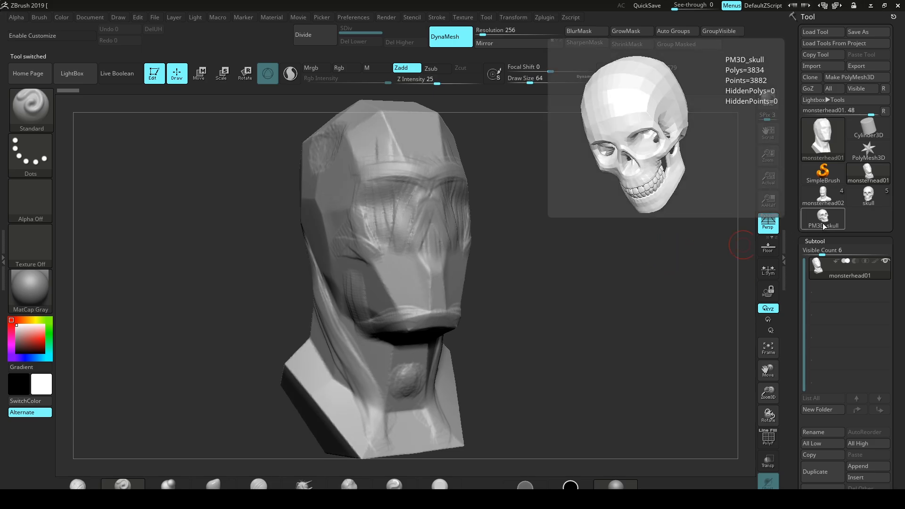
{"action": "left_click", "coordinate": [868, 196]}
{"action": "mouse_move", "coordinate": [822, 279]}
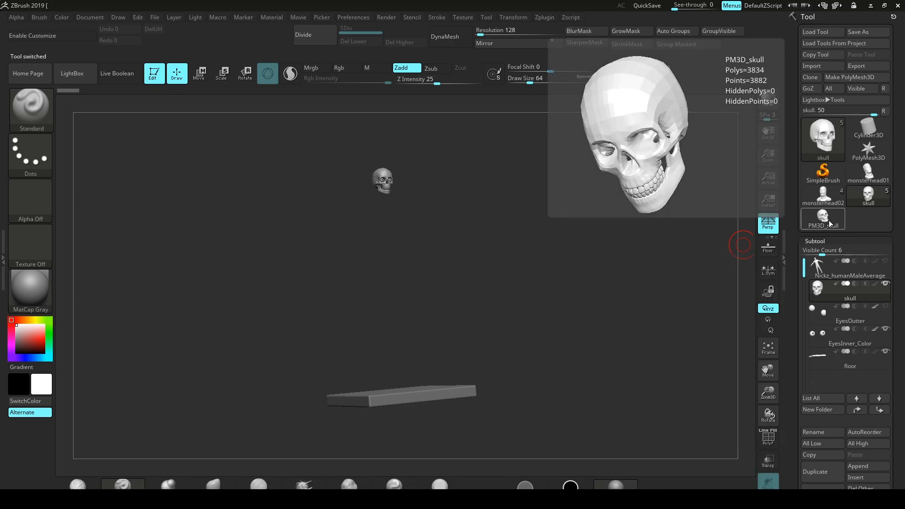
{"action": "left_click", "coordinate": [858, 182]}
{"action": "left_click_drag", "start_coordinate": [790, 322], "coordinate": [790, 271]}
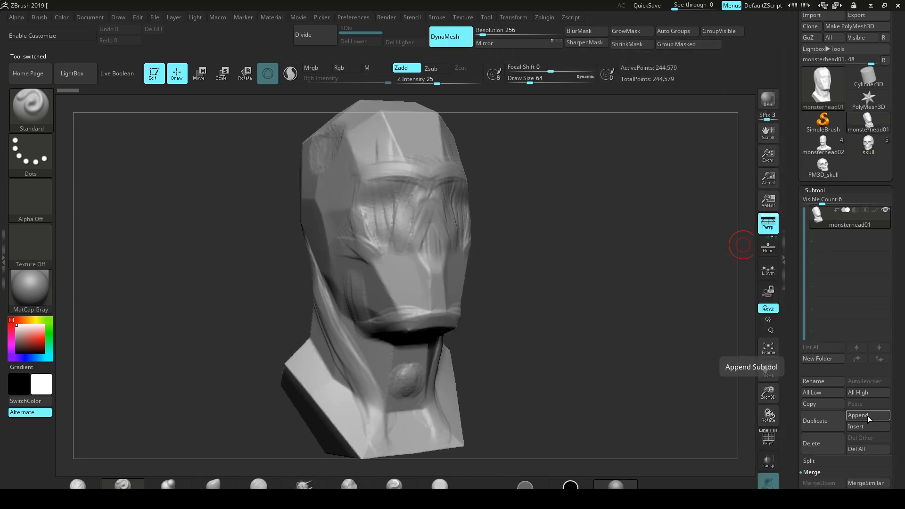
{"action": "left_click", "coordinate": [867, 416]}
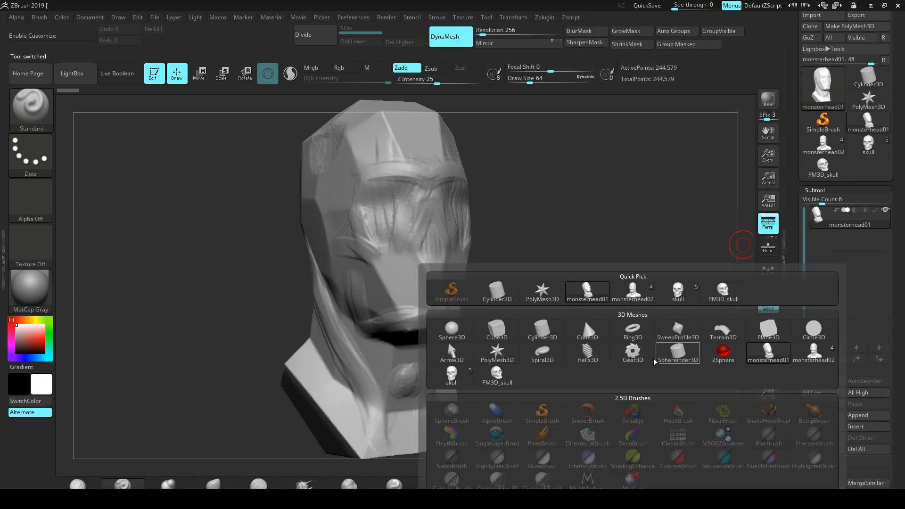
{"action": "mouse_move", "coordinate": [724, 296]}
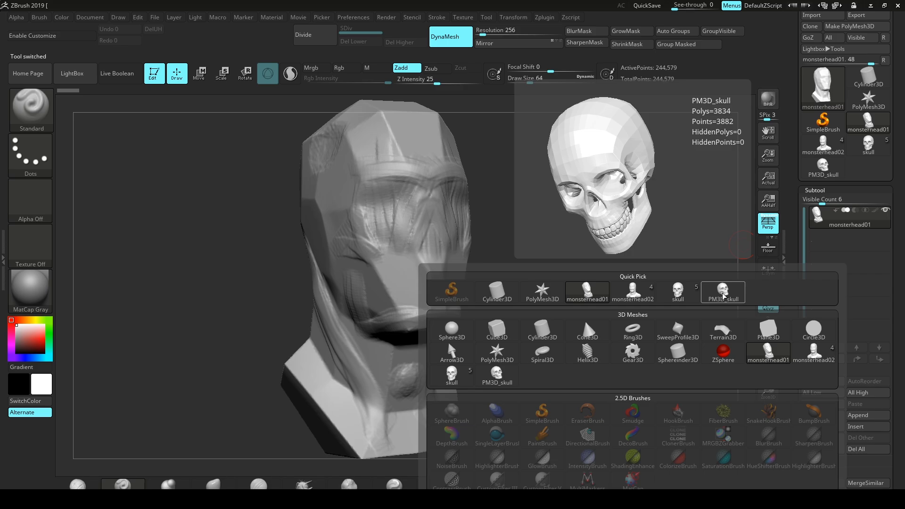
{"action": "left_click", "coordinate": [724, 296]}
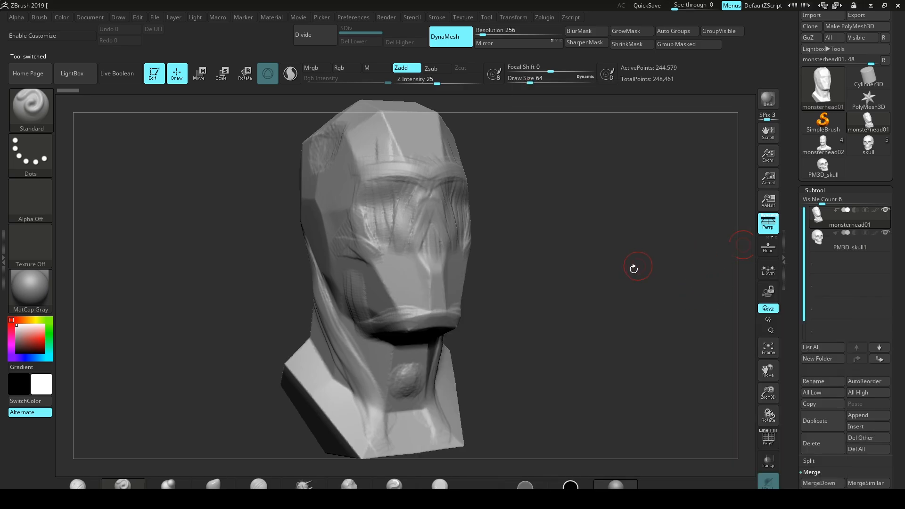
Move the appended skull subtool vertically upward with the gizmo until it sits above the monster head
{"action": "key", "text": "w"}
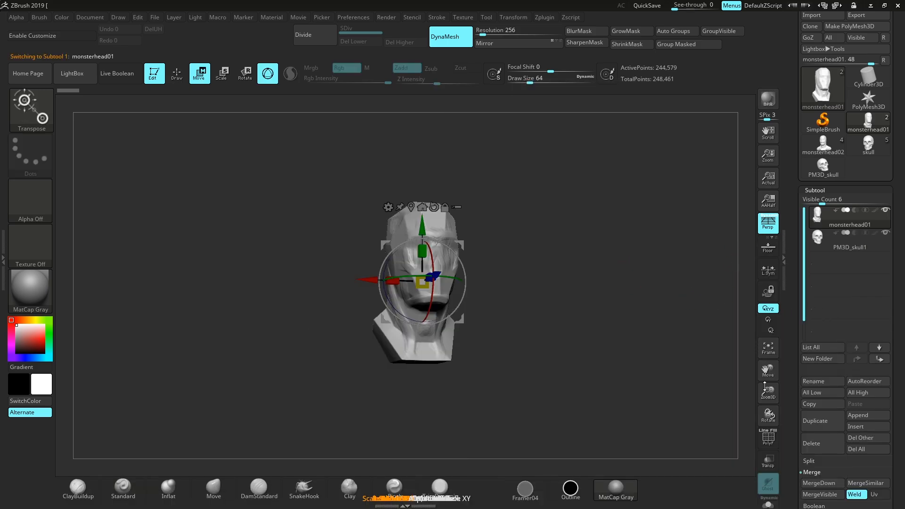
{"action": "left_click_drag", "start_coordinate": [767, 396], "coordinate": [771, 400]}
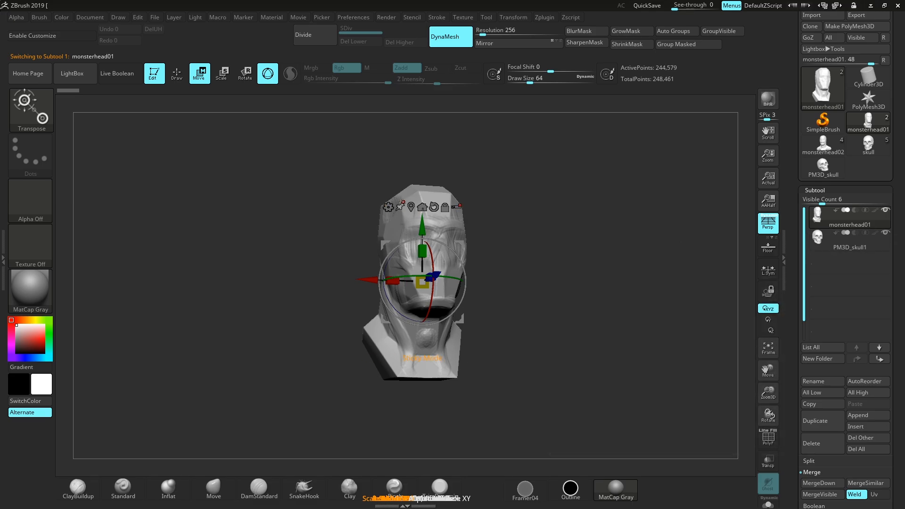
{"action": "left_click", "coordinate": [422, 207]}
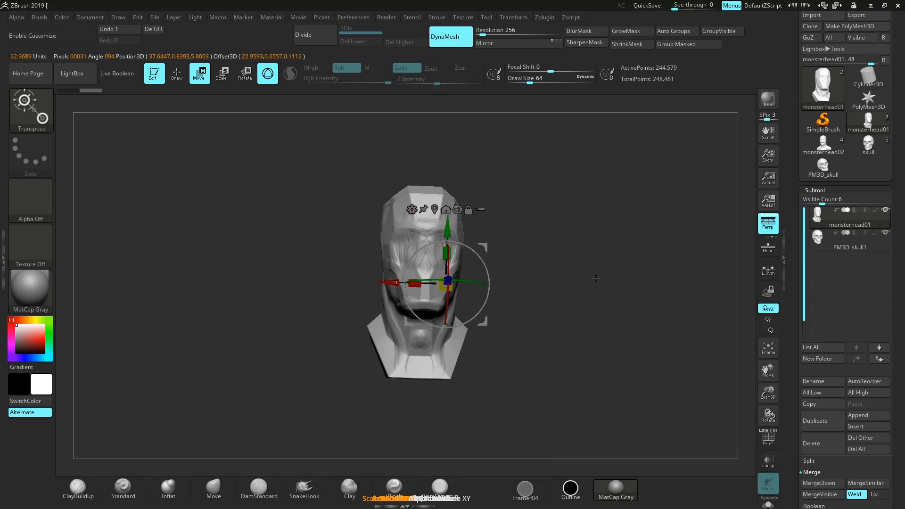
{"action": "left_click", "coordinate": [820, 243]}
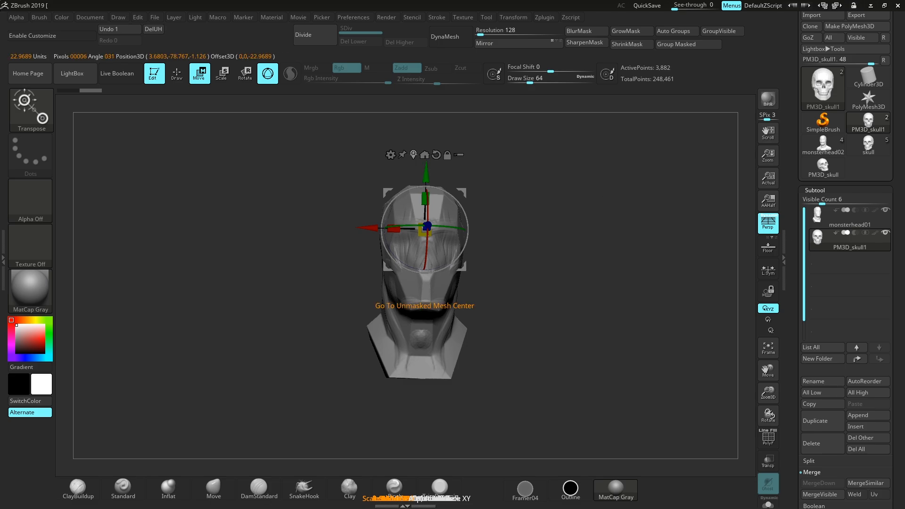
{"action": "left_click_drag", "start_coordinate": [424, 174], "coordinate": [425, 119]}
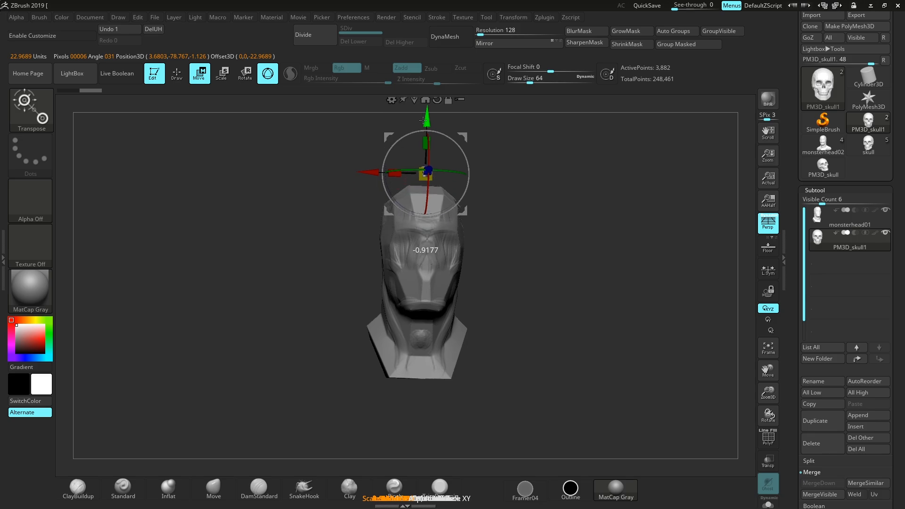
{"action": "mouse_move", "coordinate": [516, 212]}
{"action": "left_mouse_down"}
{"action": "mouse_move", "coordinate": [537, 216]}
{"action": "mouse_move", "coordinate": [526, 217]}
{"action": "left_mouse_up"}
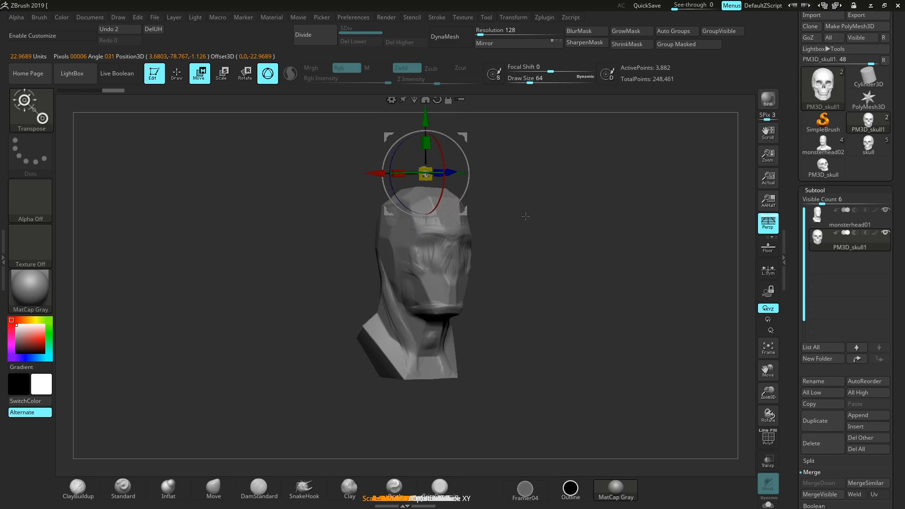
Try to scale the appended skull uniformly with the gizmo, undo the change and return to Draw mode
{"action": "left_click_drag", "start_coordinate": [423, 174], "coordinate": [437, 171]}
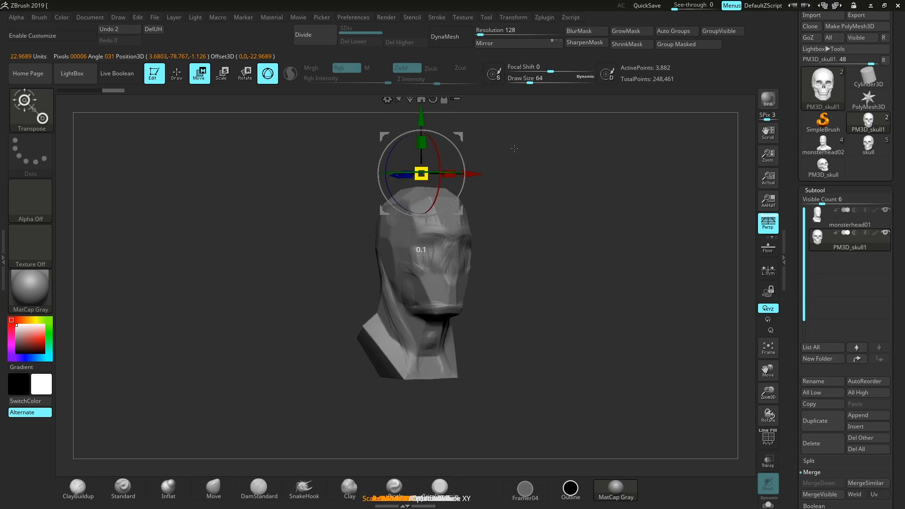
{"action": "left_click_drag", "start_coordinate": [514, 148], "coordinate": [323, 194]}
{"action": "key", "text": "ctrl+z"}
{"action": "left_click_drag", "start_coordinate": [589, 226], "coordinate": [546, 224]}
{"action": "key", "text": "q"}
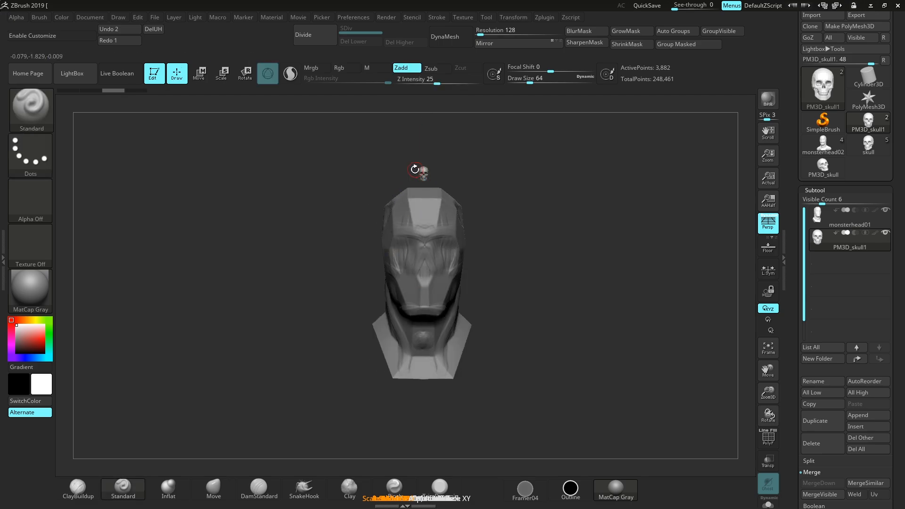
Scale the appended PM3D_skull1 up uniformly with the gizmo until it roughly matches the size of the monster head
{"action": "left_click", "coordinate": [768, 348]}
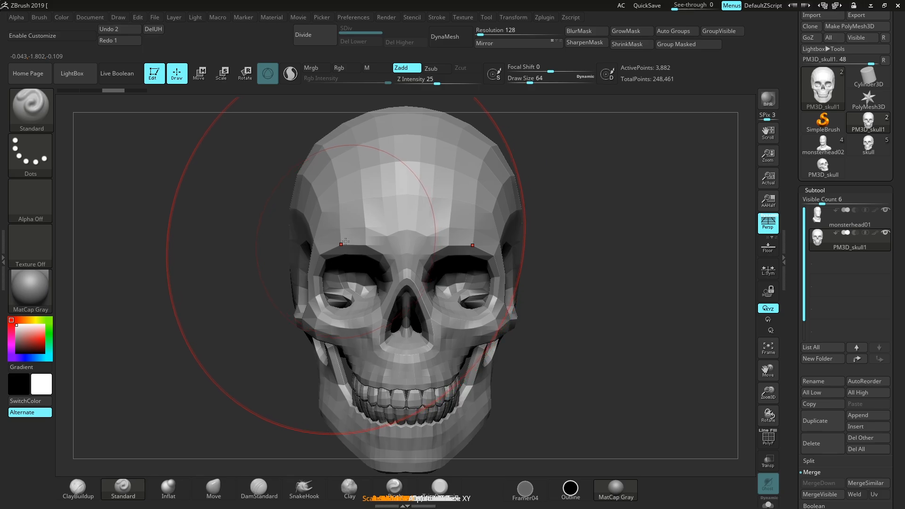
{"action": "left_click", "coordinate": [768, 348]}
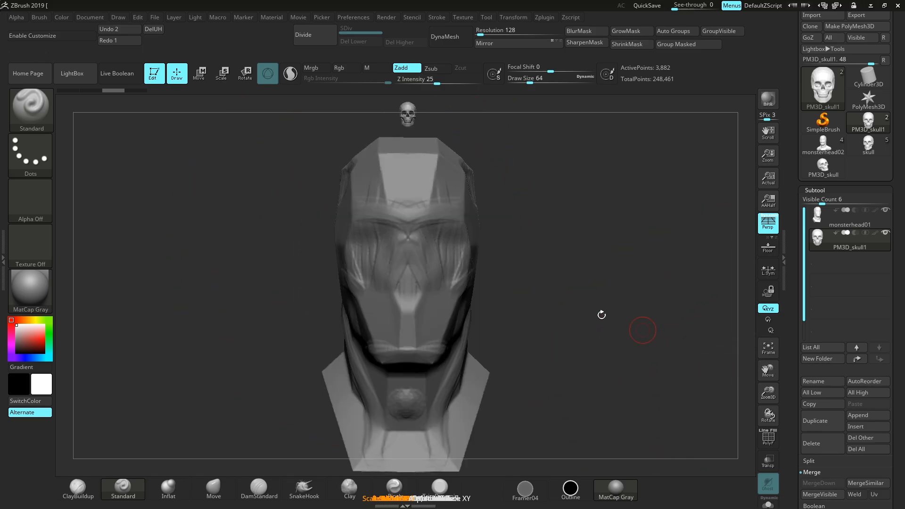
{"action": "left_click_drag", "start_coordinate": [583, 296], "coordinate": [625, 336]}
{"action": "key", "text": "w"}
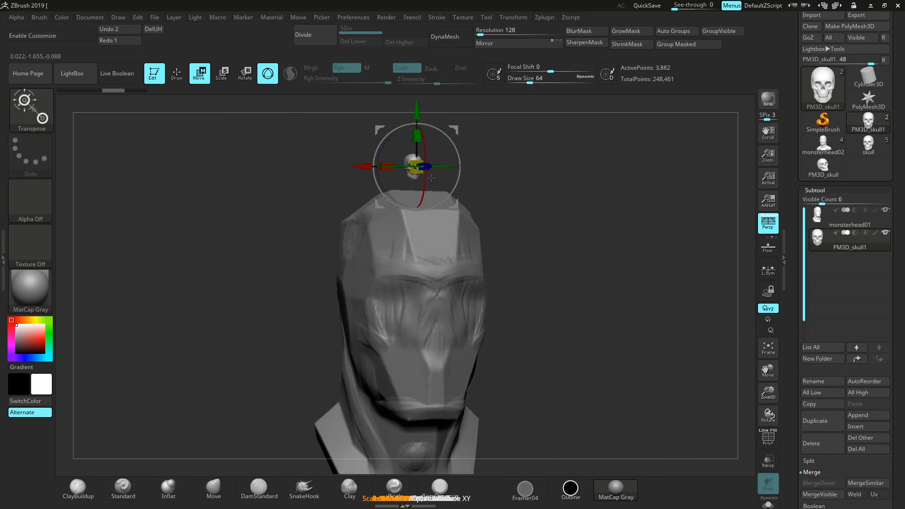
{"action": "left_click_drag", "start_coordinate": [413, 166], "coordinate": [469, 173]}
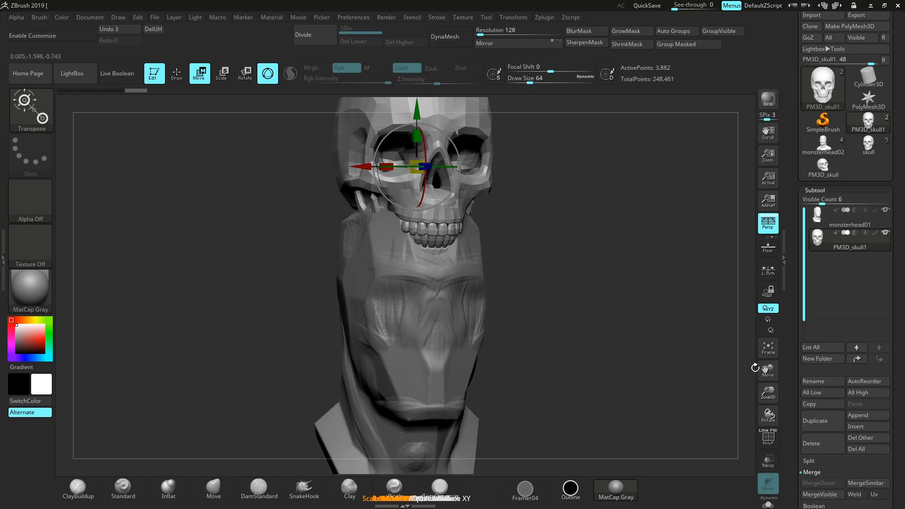
Lower the enlarged skull into the monster head and fine-tune its position with the gizmo so its teeth sit at the mouth
{"action": "left_click_drag", "start_coordinate": [548, 294], "coordinate": [573, 291]}
{"action": "left_click_drag", "start_coordinate": [414, 145], "coordinate": [417, 248]}
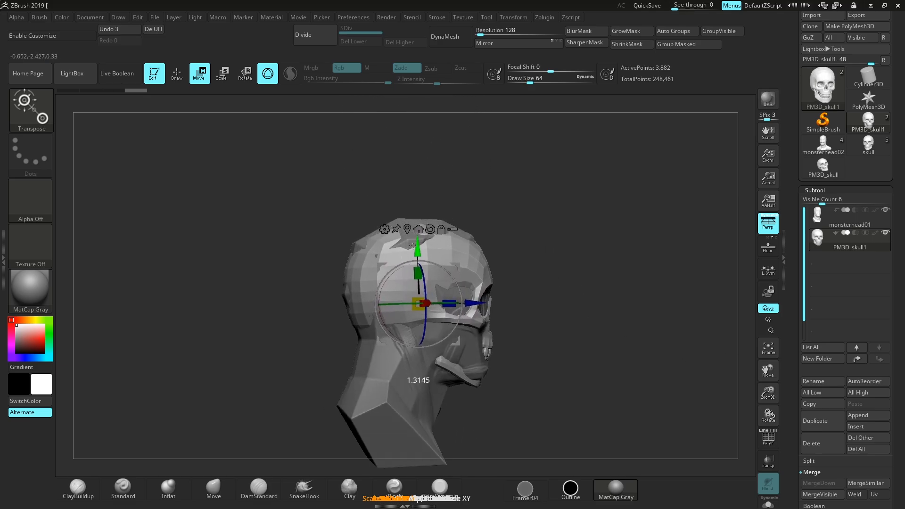
{"action": "left_click_drag", "start_coordinate": [555, 280], "coordinate": [506, 280]}
{"action": "left_click_drag", "start_coordinate": [768, 399], "coordinate": [768, 418]}
{"action": "left_click_drag", "start_coordinate": [656, 342], "coordinate": [605, 333]}
{"action": "left_click_drag", "start_coordinate": [423, 295], "coordinate": [421, 302]}
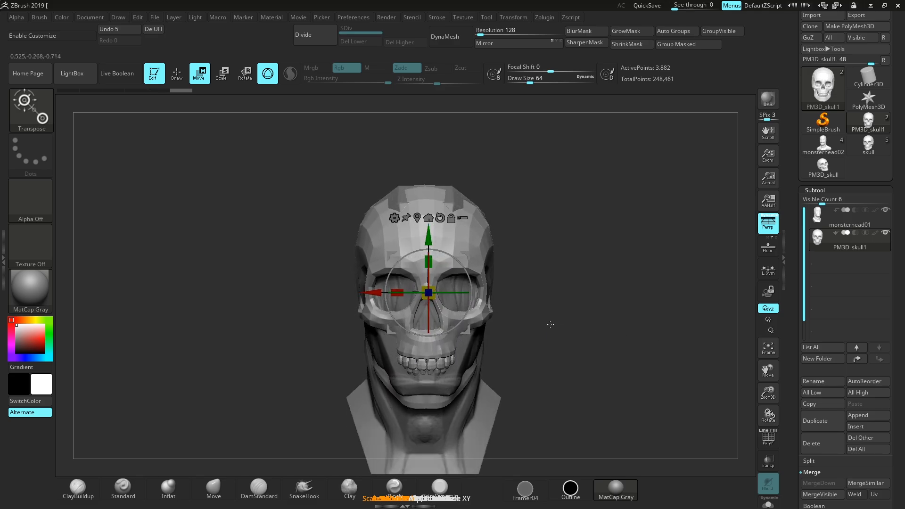
{"action": "left_click_drag", "start_coordinate": [549, 326], "coordinate": [598, 325], "text": "shift"}
{"action": "left_click_drag", "start_coordinate": [428, 243], "coordinate": [428, 233]}
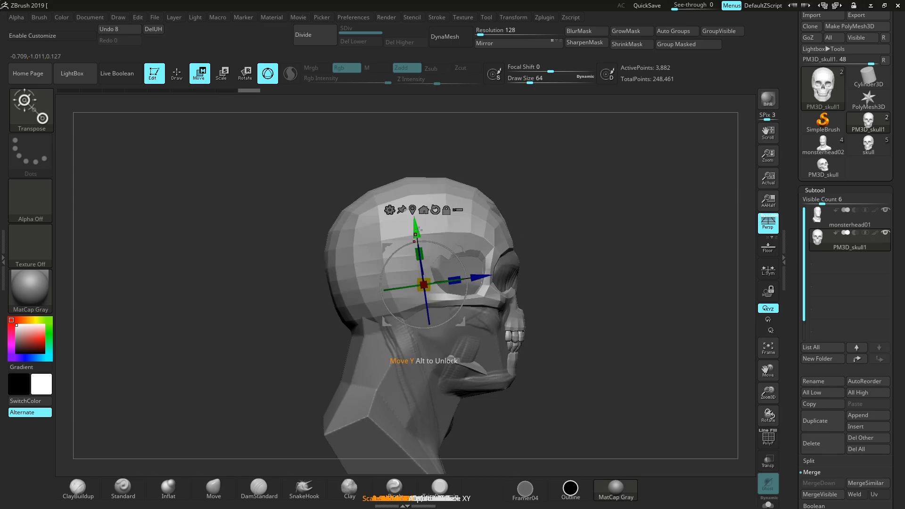
{"action": "left_click_drag", "start_coordinate": [416, 230], "coordinate": [417, 236]}
Switch to the monsterhead01 subtool and carve the mouth open with ClayBuildup to expose the skull's teeth
{"action": "mouse_move", "coordinate": [606, 276]}
{"action": "left_mouse_down"}
{"action": "mouse_move", "coordinate": [546, 273]}
{"action": "mouse_move", "coordinate": [570, 287]}
{"action": "mouse_move", "coordinate": [607, 288]}
{"action": "left_mouse_up"}
{"action": "left_click_drag", "start_coordinate": [771, 396], "coordinate": [771, 420]}
{"action": "mouse_move", "coordinate": [646, 337]}
{"action": "left_mouse_down", "text": "alt"}
{"action": "mouse_move", "coordinate": [632, 299]}
{"action": "mouse_move", "coordinate": [574, 301]}
{"action": "mouse_move", "coordinate": [618, 302]}
{"action": "mouse_move", "coordinate": [589, 301]}
{"action": "left_mouse_up", "text": "alt"}
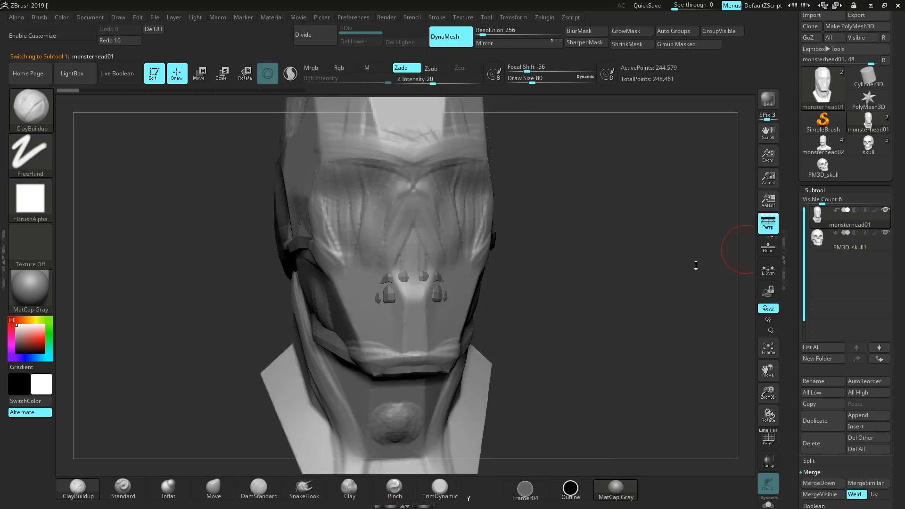
{"action": "left_click_drag", "start_coordinate": [696, 265], "coordinate": [700, 266]}
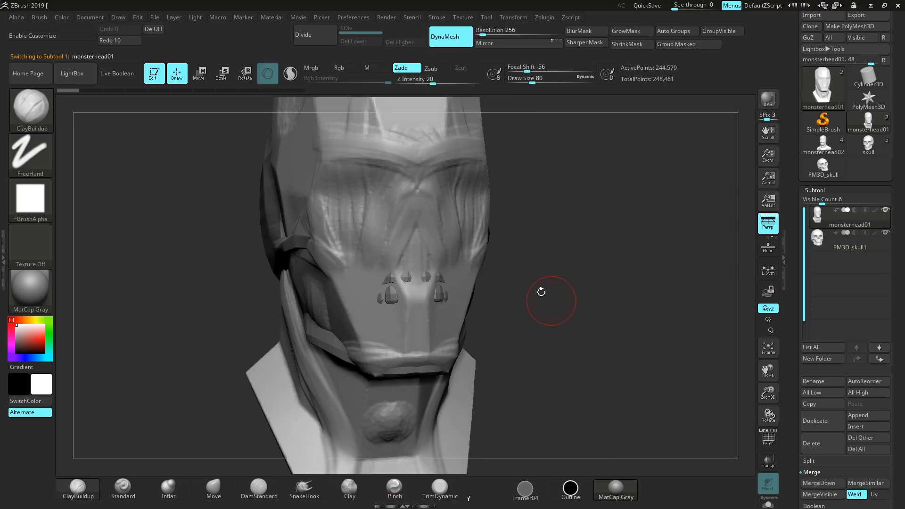
{"action": "left_click_drag", "start_coordinate": [567, 303], "coordinate": [565, 301]}
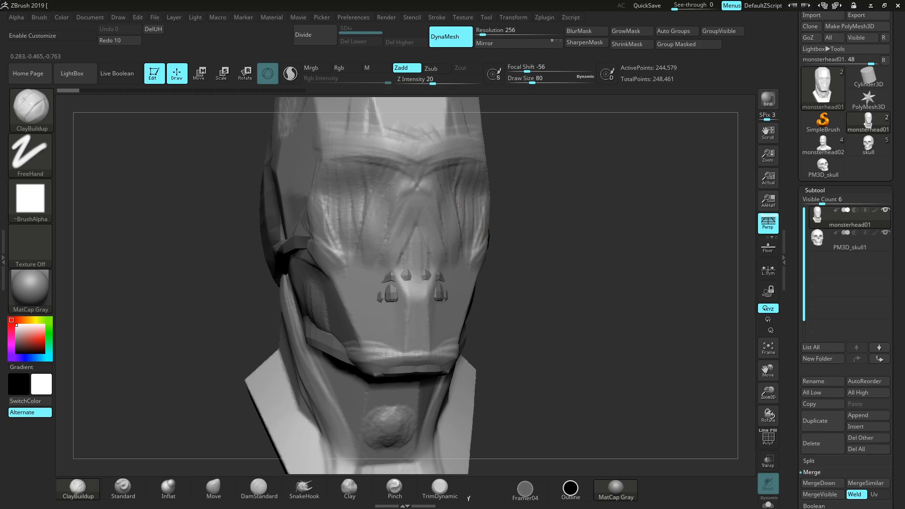
{"action": "mouse_move", "coordinate": [820, 224]}
{"action": "mouse_move", "coordinate": [417, 300]}
{"action": "left_mouse_down", "text": "alt"}
{"action": "mouse_move", "coordinate": [413, 309]}
{"action": "mouse_move", "coordinate": [361, 311]}
{"action": "left_mouse_up", "text": "alt"}
{"action": "left_click_drag", "start_coordinate": [573, 309], "coordinate": [634, 311]}
{"action": "mouse_move", "coordinate": [351, 307]}
{"action": "left_mouse_down", "text": "alt"}
{"action": "mouse_move", "coordinate": [292, 306]}
{"action": "mouse_move", "coordinate": [325, 302]}
{"action": "left_mouse_up", "text": "alt"}
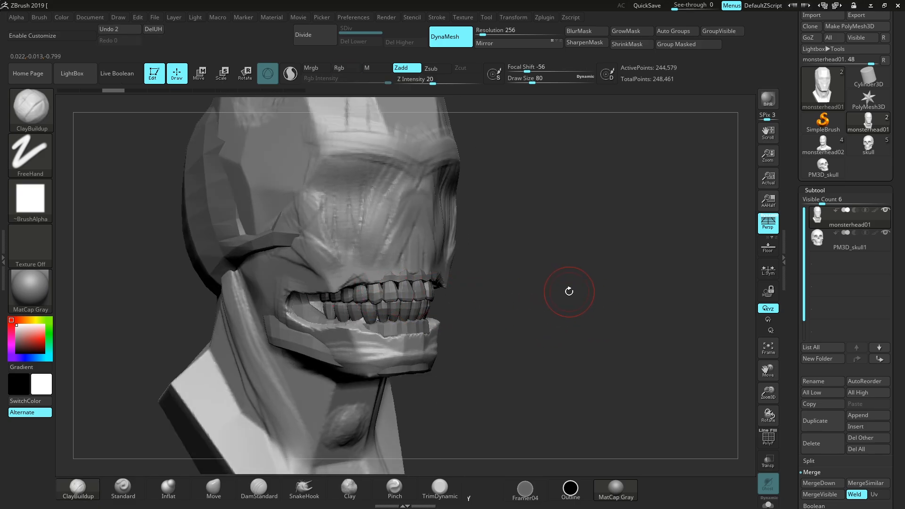
Remesh monsterhead01 with DynaMesh at resolution 256 and carve the corner of the mouth deeper
{"action": "mouse_move", "coordinate": [564, 262]}
{"action": "left_mouse_down", "text": "ctrl"}
{"action": "mouse_move", "coordinate": [602, 336]}
{"action": "mouse_move", "coordinate": [629, 312]}
{"action": "left_mouse_up", "text": "ctrl"}
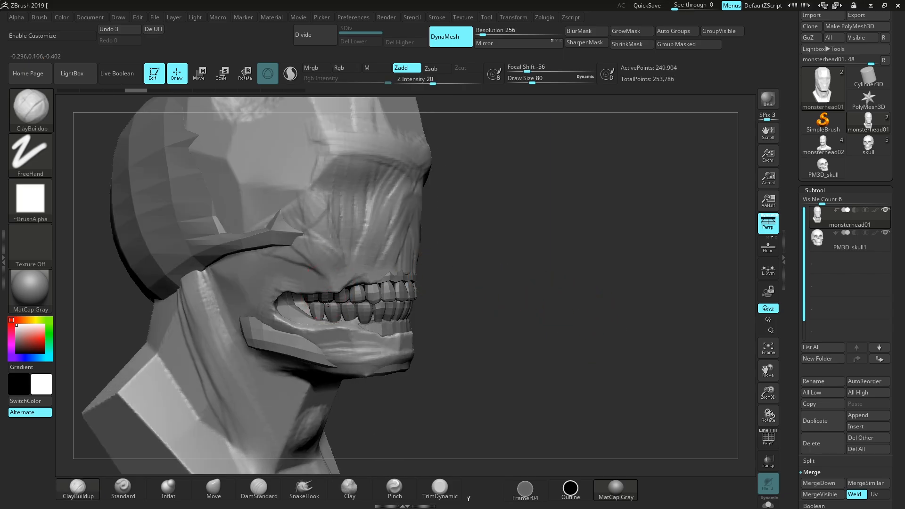
{"action": "mouse_move", "coordinate": [290, 297]}
{"action": "left_mouse_down", "text": "alt"}
{"action": "mouse_move", "coordinate": [274, 294]}
{"action": "mouse_move", "coordinate": [302, 304]}
{"action": "left_mouse_up", "text": "alt"}
{"action": "left_click_drag", "start_coordinate": [496, 272], "coordinate": [548, 302], "text": "ctrl"}
Smooth the carved mouth corner and the lower lip edge, refreshing the DynaMesh between strokes
{"action": "mouse_move", "coordinate": [266, 304]}
{"action": "left_mouse_down", "text": "shift"}
{"action": "mouse_move", "coordinate": [275, 289]}
{"action": "mouse_move", "coordinate": [270, 298]}
{"action": "left_mouse_up", "text": "shift"}
{"action": "left_click_drag", "start_coordinate": [529, 291], "coordinate": [464, 298]}
{"action": "left_click_drag", "start_coordinate": [334, 329], "coordinate": [405, 345], "text": "shift"}
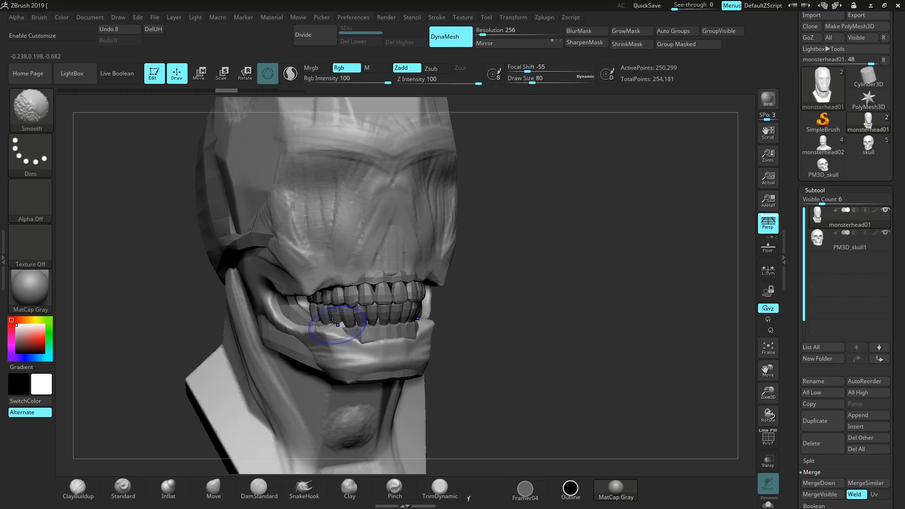
{"action": "left_click_drag", "start_coordinate": [340, 328], "coordinate": [362, 337]}
{"action": "left_click_drag", "start_coordinate": [334, 330], "coordinate": [367, 341], "text": "shift"}
{"action": "left_click_drag", "start_coordinate": [507, 260], "coordinate": [549, 298], "text": "ctrl"}
{"action": "left_click_drag", "start_coordinate": [327, 327], "coordinate": [356, 338], "text": "shift"}
Smooth the upper lip edge above the teeth and the mouth corner towards the cheek
{"action": "left_click_drag", "start_coordinate": [481, 317], "coordinate": [433, 313]}
{"action": "left_click_drag", "start_coordinate": [399, 267], "coordinate": [313, 285], "text": "shift"}
{"action": "left_click_drag", "start_coordinate": [497, 292], "coordinate": [436, 291]}
{"action": "left_click_drag", "start_coordinate": [400, 278], "coordinate": [512, 297], "text": "shift"}
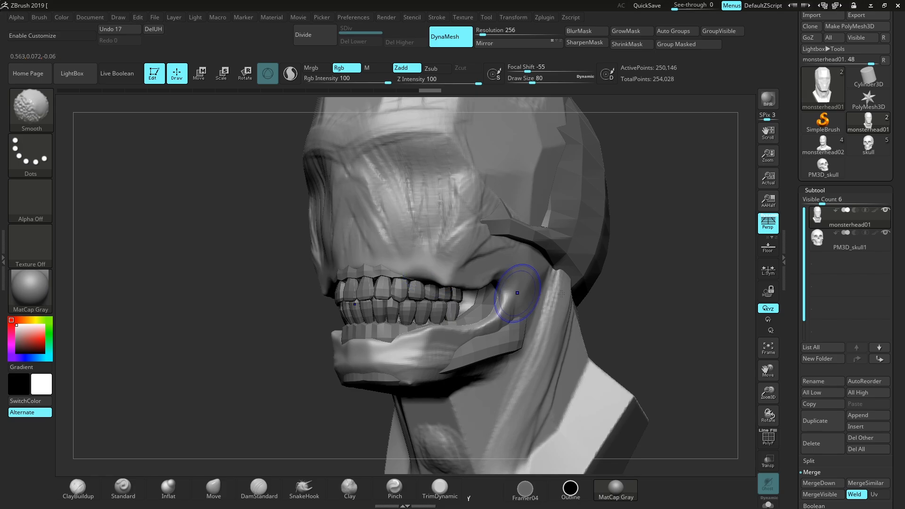
Switch to the PM3D_skull1 subtool and subdivide it to subdivision level 4
{"action": "left_click_drag", "start_coordinate": [747, 380], "coordinate": [726, 360], "text": "alt"}
{"action": "mouse_move", "coordinate": [726, 361]}
{"action": "left_mouse_down"}
{"action": "mouse_move", "coordinate": [679, 347]}
{"action": "mouse_move", "coordinate": [721, 324]}
{"action": "left_mouse_up"}
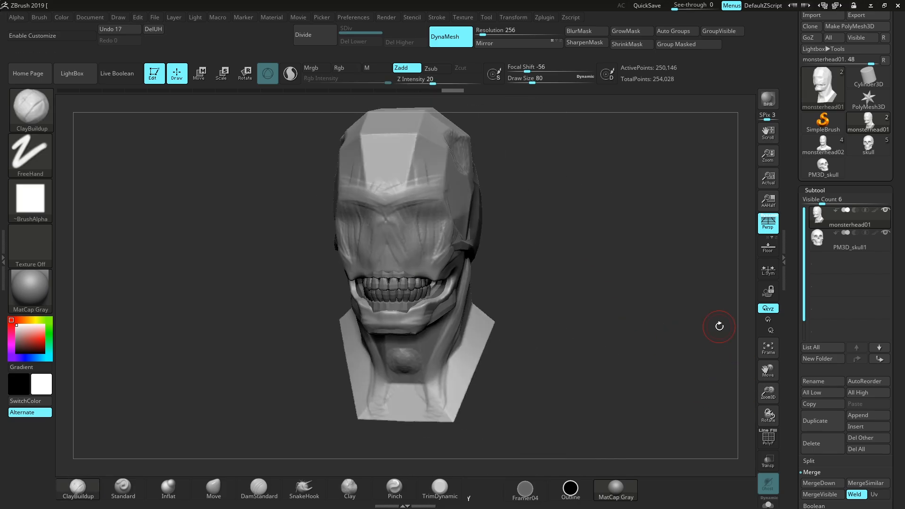
{"action": "left_click_drag", "start_coordinate": [768, 390], "coordinate": [774, 417]}
{"action": "left_click_drag", "start_coordinate": [612, 324], "coordinate": [663, 325]}
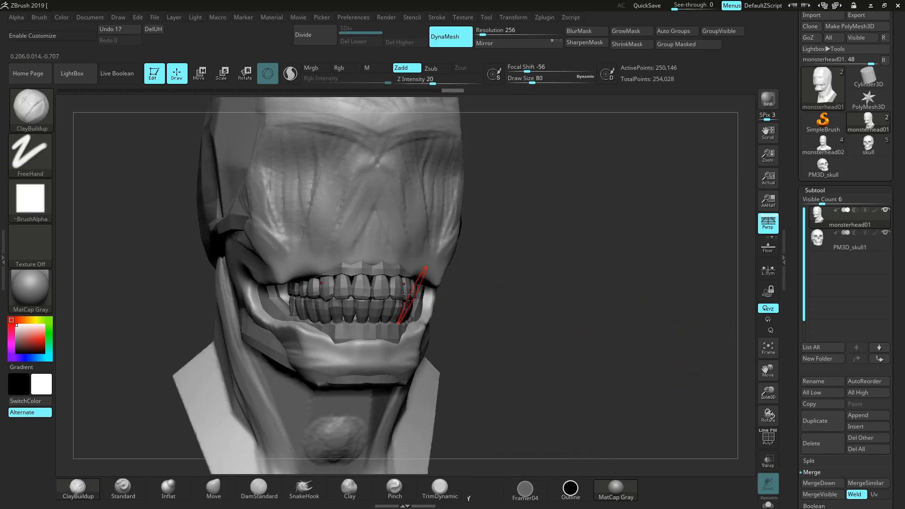
{"action": "left_click", "coordinate": [389, 315], "text": "alt"}
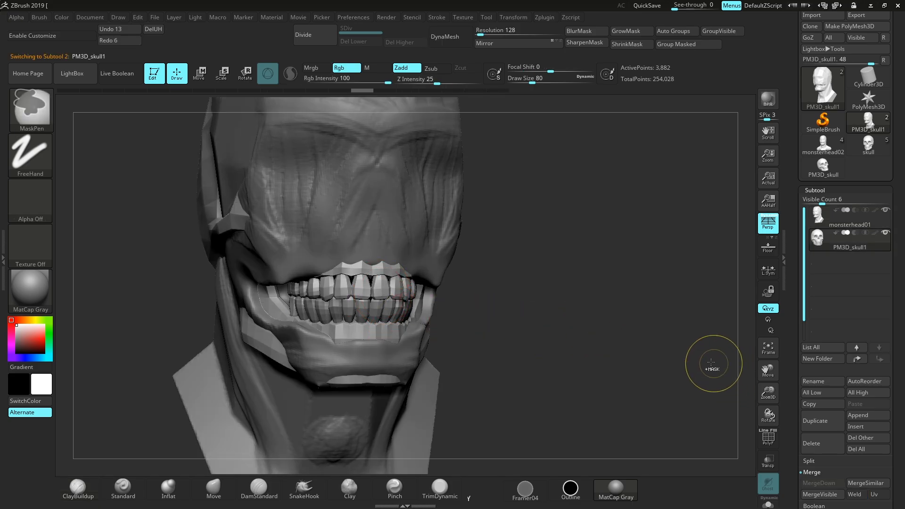
{"action": "key", "text": "ctrl+d"}
{"action": "key", "text": "ctrl+d"}
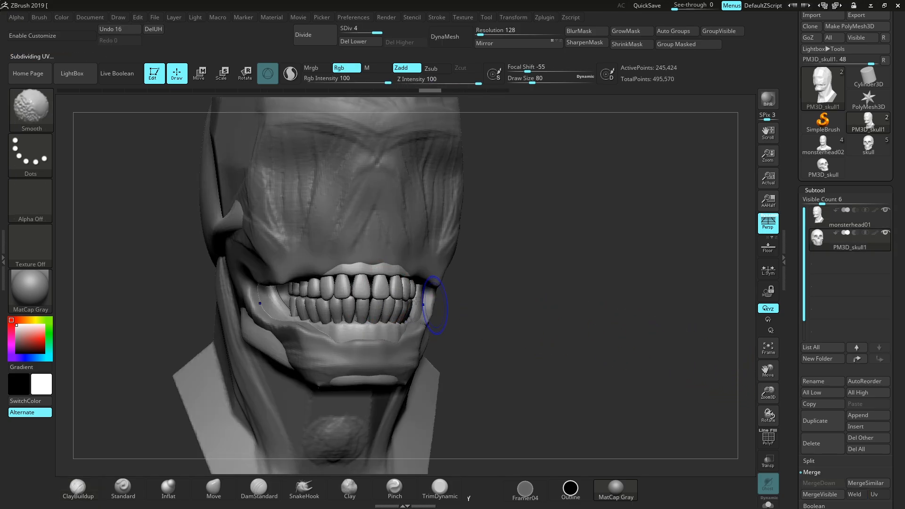
Hide monsterhead01 and examine the skull's polygroups with PolyFrame turned on, then turn it off again
{"action": "mouse_move", "coordinate": [672, 347]}
{"action": "left_mouse_down"}
{"action": "mouse_move", "coordinate": [518, 322]}
{"action": "mouse_move", "coordinate": [735, 377]}
{"action": "left_mouse_up"}
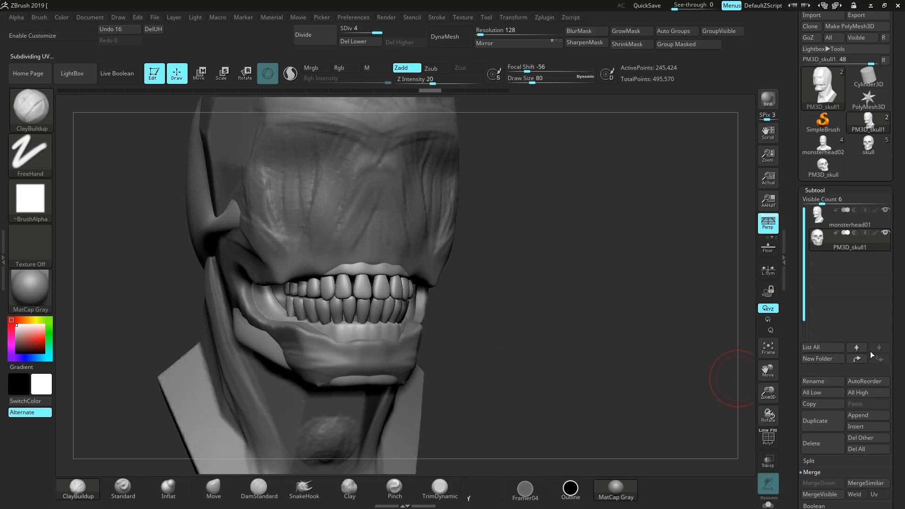
{"action": "left_click", "coordinate": [885, 210]}
{"action": "left_click_drag", "start_coordinate": [553, 307], "coordinate": [728, 365]}
{"action": "left_click_drag", "start_coordinate": [665, 355], "coordinate": [643, 368], "text": "alt"}
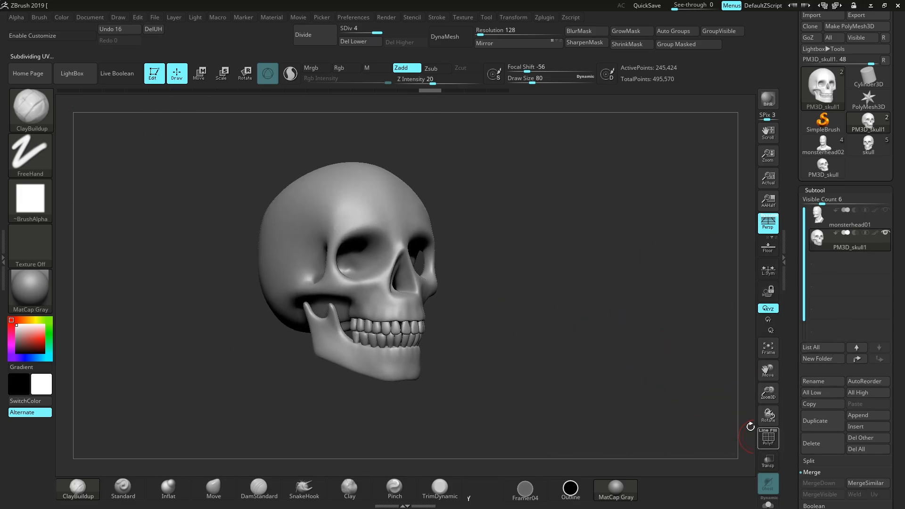
{"action": "key", "text": "shift+f"}
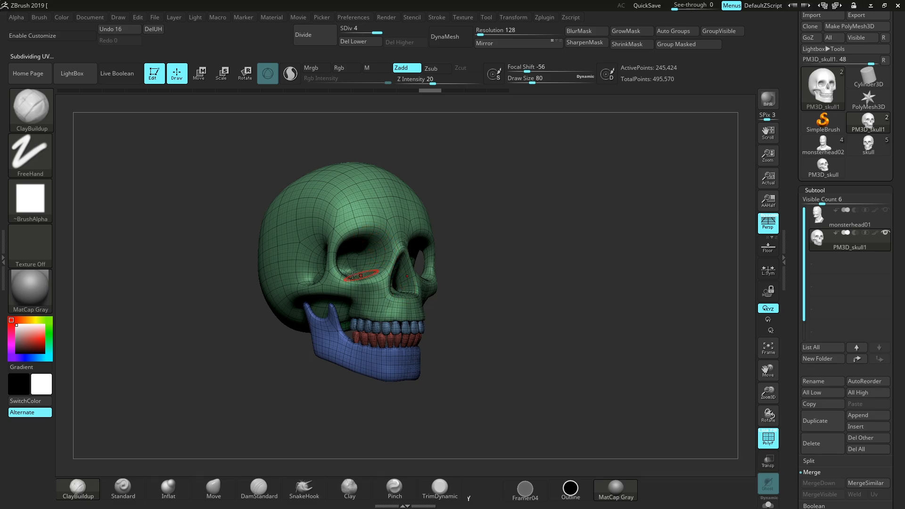
{"action": "left_click", "coordinate": [768, 438]}
Show monsterhead01 again and split the skull into separate subtools by polygroup with Groups Split
{"action": "scroll", "coordinate": [870, 196], "scroll_direction": "down", "scroll_amount": 3}
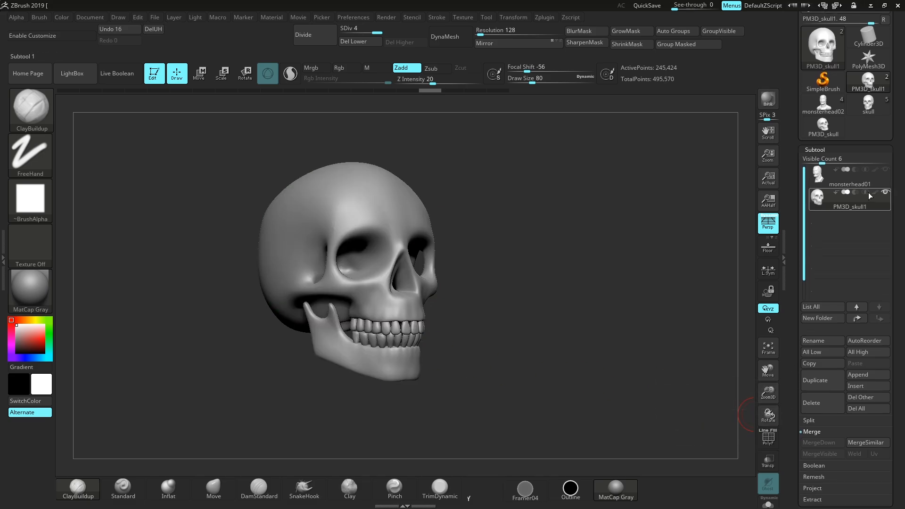
{"action": "left_click", "coordinate": [885, 170]}
{"action": "scroll", "coordinate": [830, 283], "scroll_direction": "down", "scroll_amount": 3}
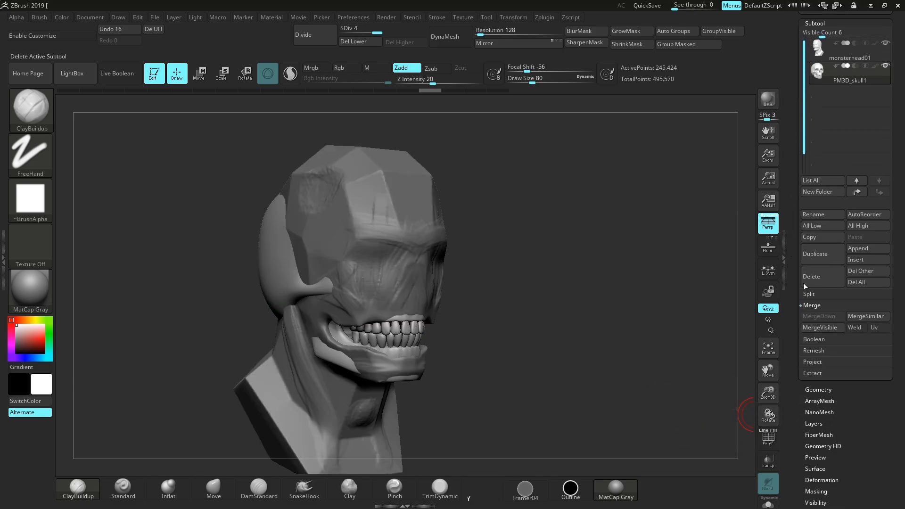
{"action": "scroll", "coordinate": [801, 301], "scroll_direction": "down", "scroll_amount": 1}
{"action": "left_click", "coordinate": [810, 283]}
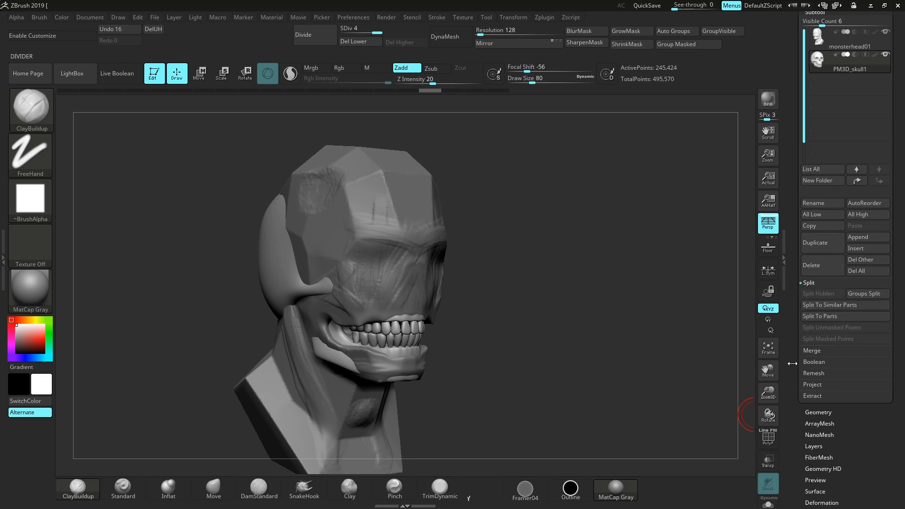
{"action": "left_click_drag", "start_coordinate": [768, 399], "coordinate": [427, 348]}
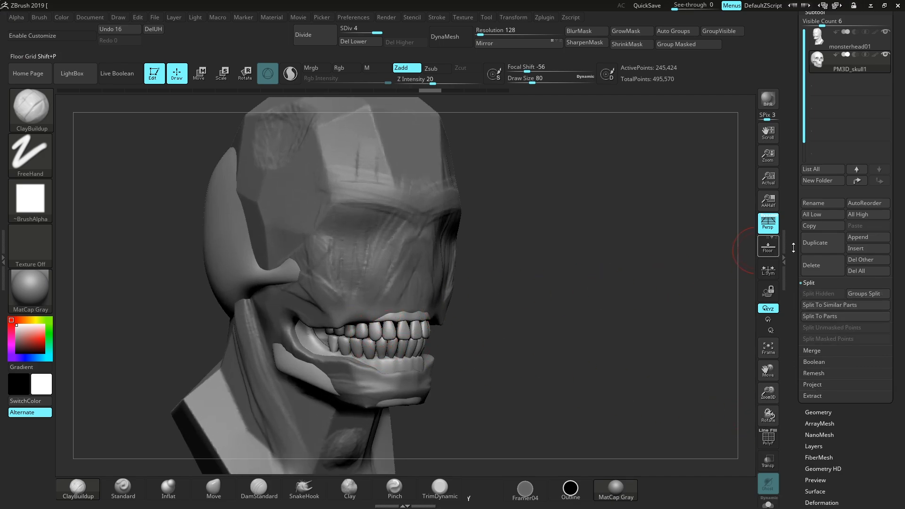
{"action": "left_click", "coordinate": [861, 295]}
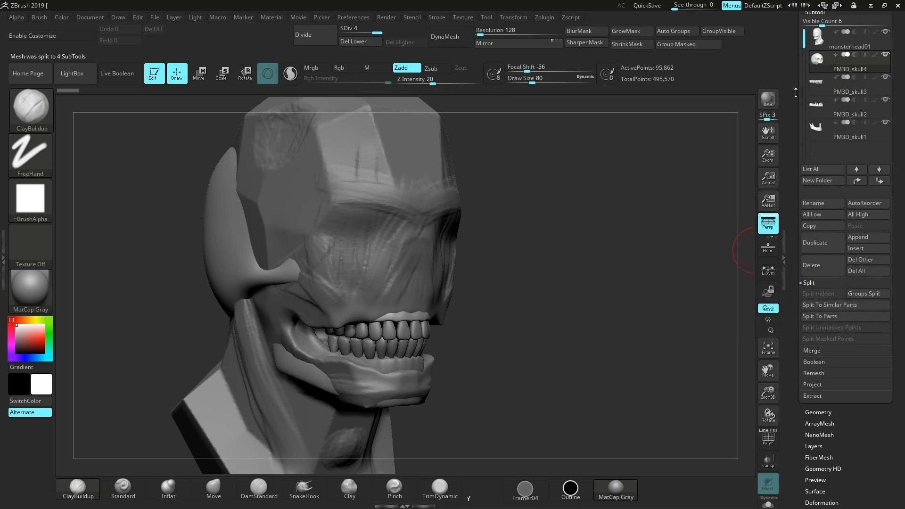
Examine the separated cranium, teeth and jaw subtools by selecting them with monsterhead01 hidden, then show and reselect monsterhead01
{"action": "left_click", "coordinate": [816, 72]}
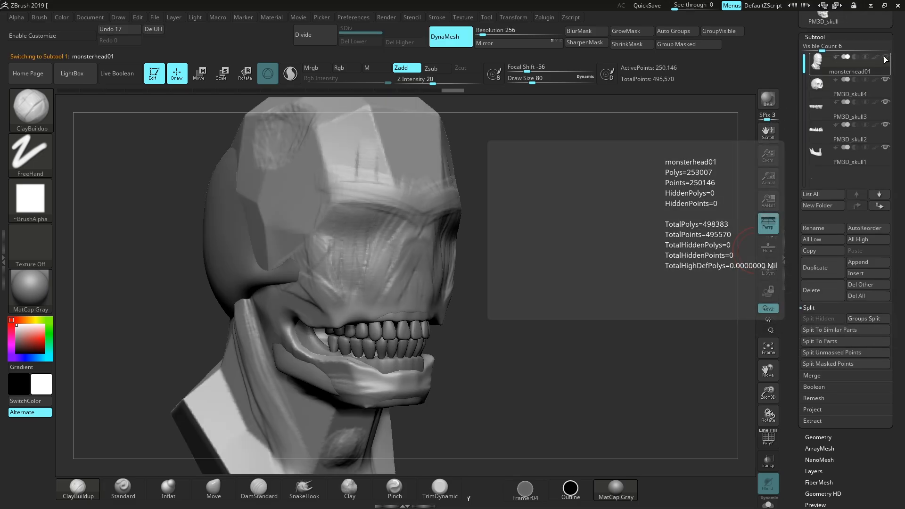
{"action": "left_click", "coordinate": [868, 92]}
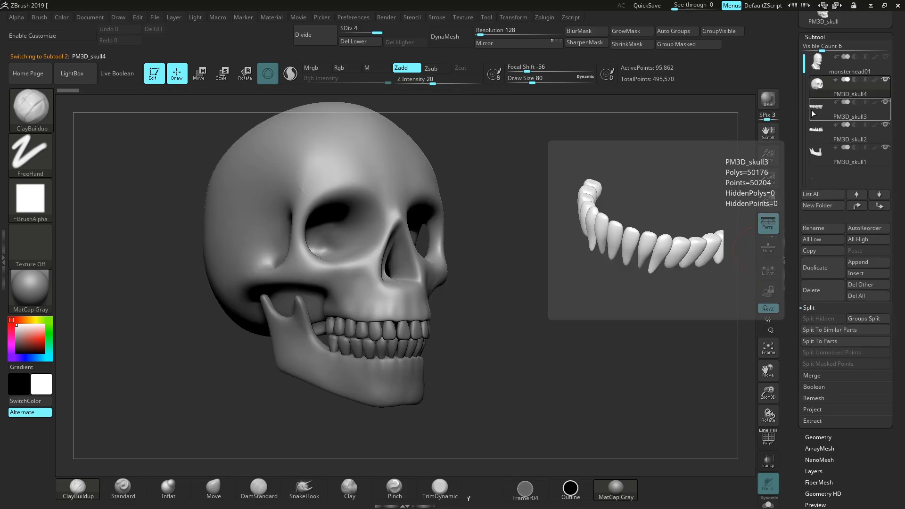
{"action": "left_click", "coordinate": [833, 118]}
{"action": "left_click", "coordinate": [886, 79]}
{"action": "left_click", "coordinate": [886, 79]}
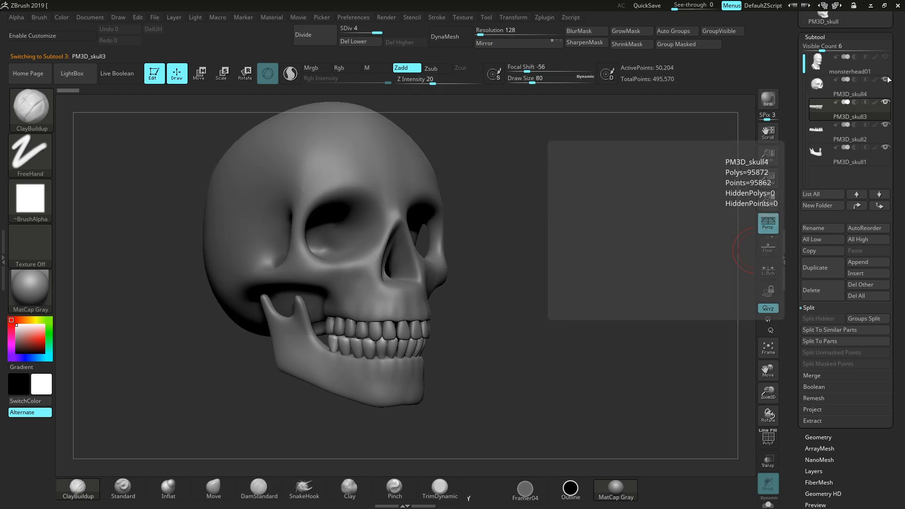
{"action": "left_click", "coordinate": [871, 136]}
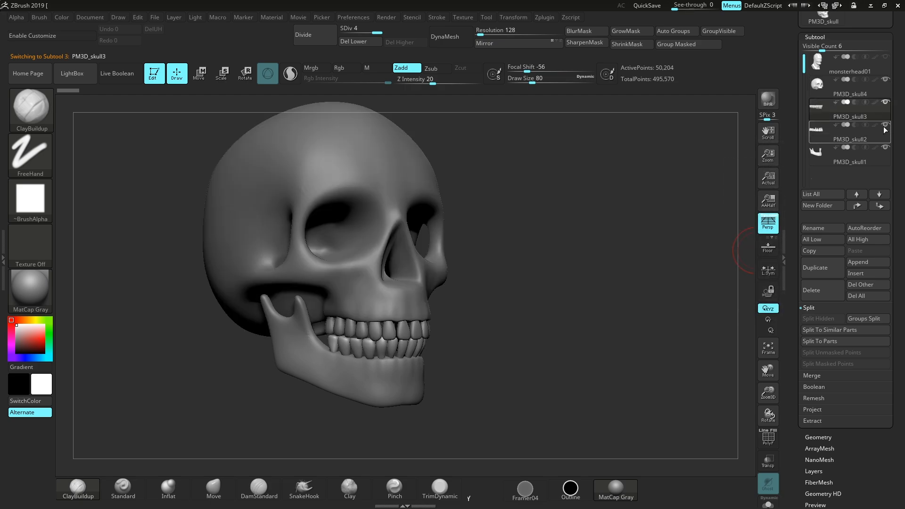
{"action": "left_click", "coordinate": [822, 156]}
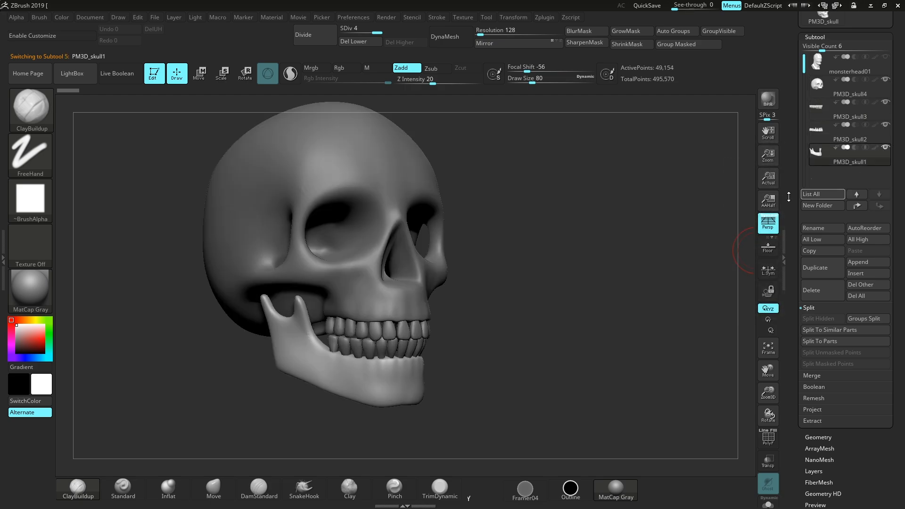
{"action": "left_click", "coordinate": [885, 56]}
{"action": "left_click", "coordinate": [837, 71]}
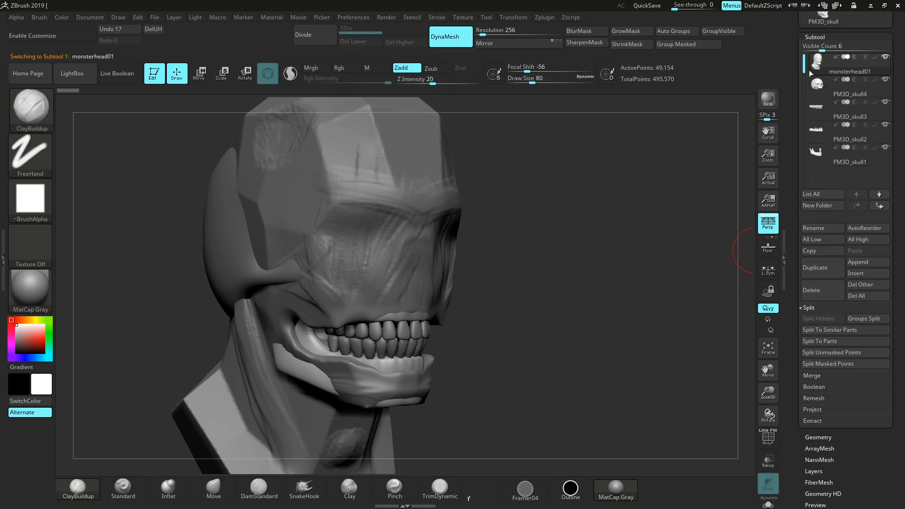
Hide the PM3D_skull4 cranium subtool and check the monster head with its teeth from the side
{"action": "left_click_drag", "start_coordinate": [625, 271], "coordinate": [267, 216]}
{"action": "left_click_drag", "start_coordinate": [707, 397], "coordinate": [711, 330], "text": "alt"}
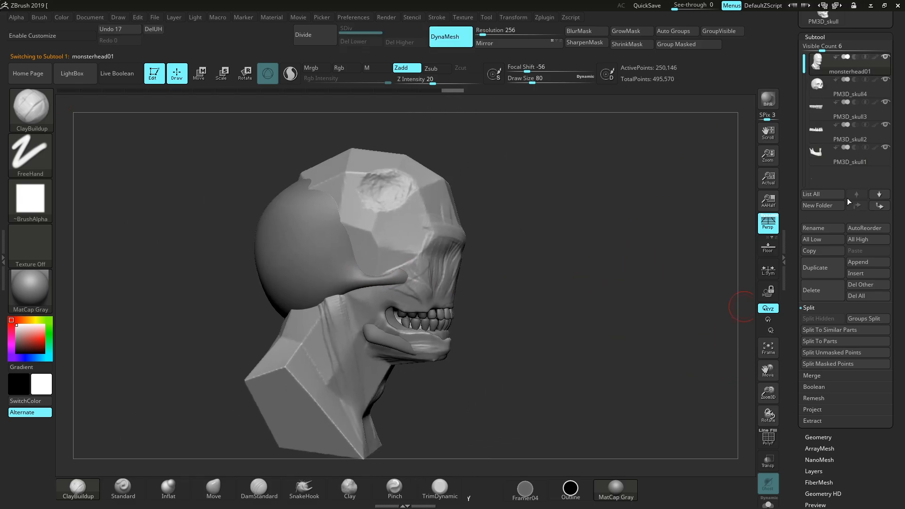
{"action": "left_click", "coordinate": [885, 80]}
{"action": "left_click_drag", "start_coordinate": [622, 210], "coordinate": [453, 237]}
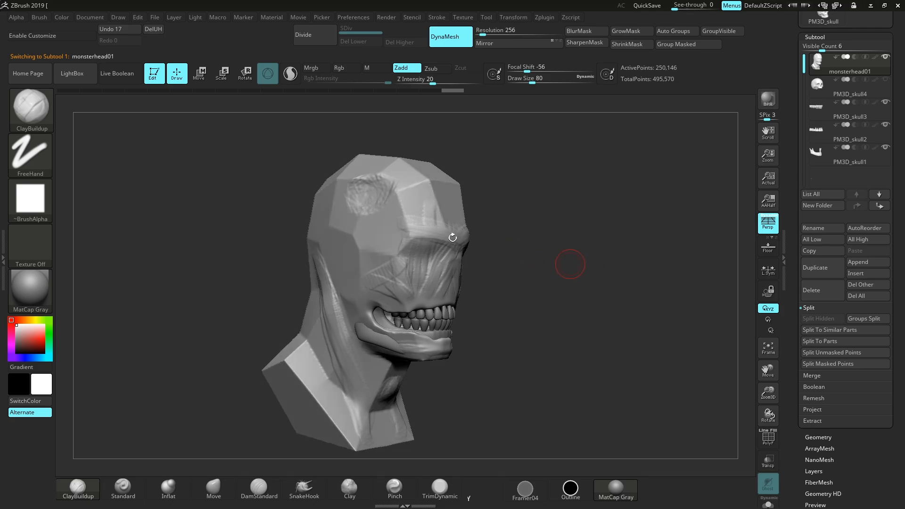
{"action": "left_click_drag", "start_coordinate": [580, 340], "coordinate": [552, 332]}
{"action": "left_click_drag", "start_coordinate": [568, 282], "coordinate": [629, 299]}
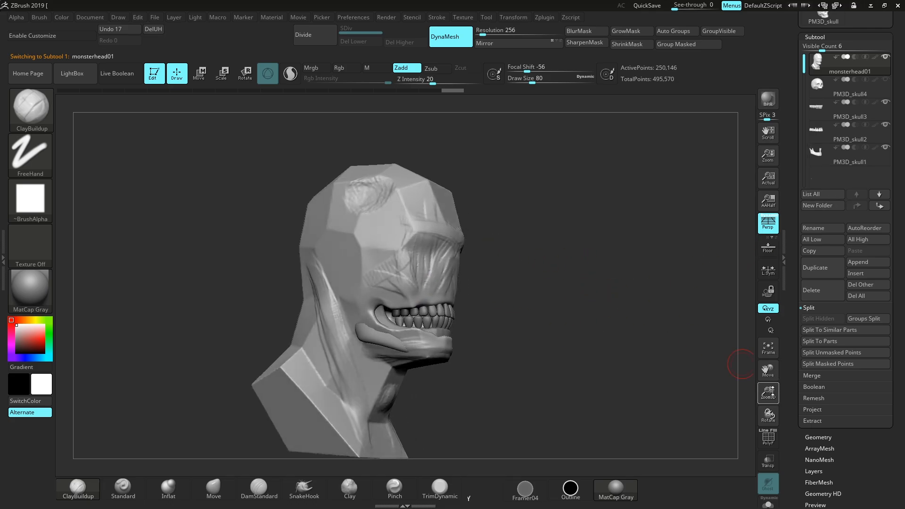
Hide the PM3D_skull1 lower jaw subtool so only the teeth remain with the monster head
{"action": "left_click_drag", "start_coordinate": [770, 391], "coordinate": [765, 419]}
{"action": "left_click", "coordinate": [885, 148]}
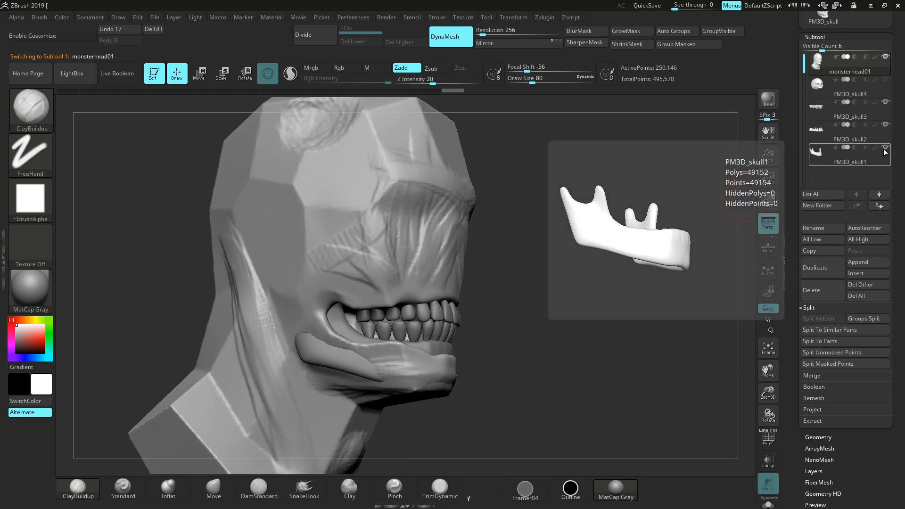
{"action": "left_click_drag", "start_coordinate": [667, 298], "coordinate": [652, 328]}
{"action": "left_click_drag", "start_coordinate": [718, 315], "coordinate": [773, 283]}
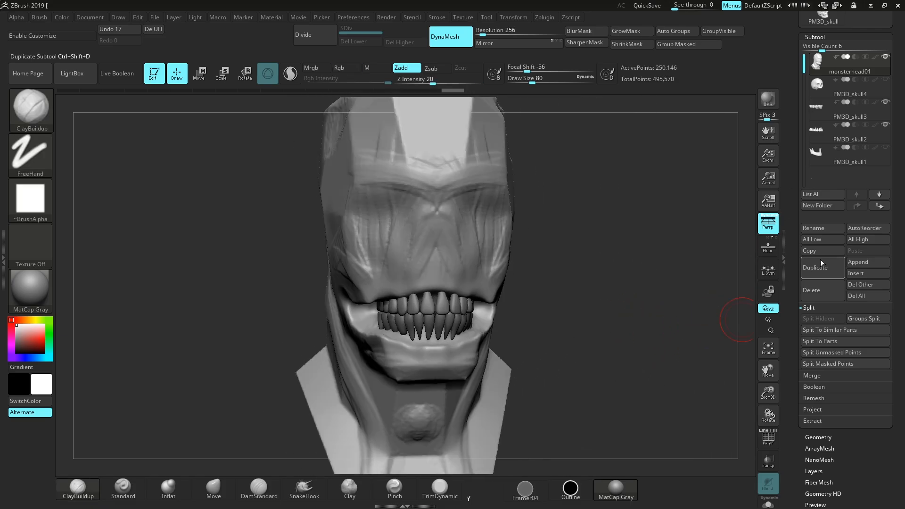
Append a Sphere3D as a new subtool, select it and turn it into a DynaMesh at resolution 128
{"action": "left_click", "coordinate": [856, 262]}
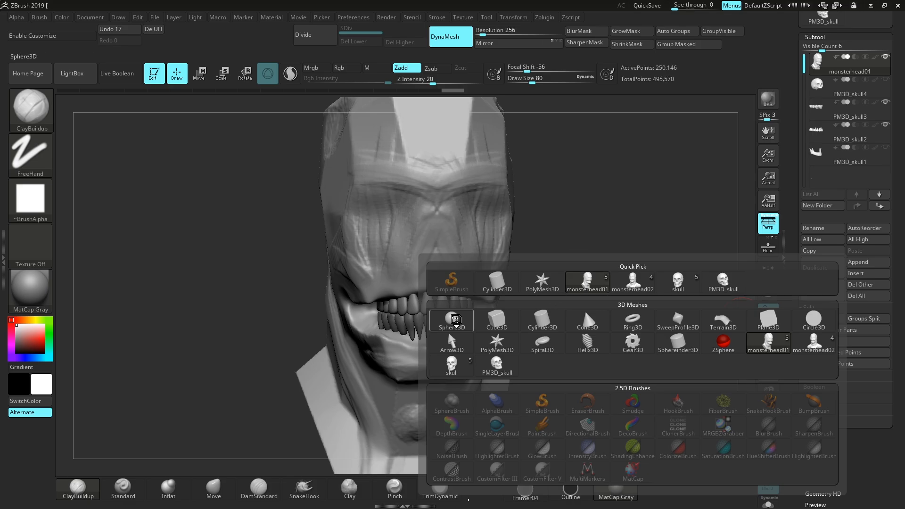
{"action": "left_click", "coordinate": [452, 319]}
{"action": "left_click", "coordinate": [813, 182]}
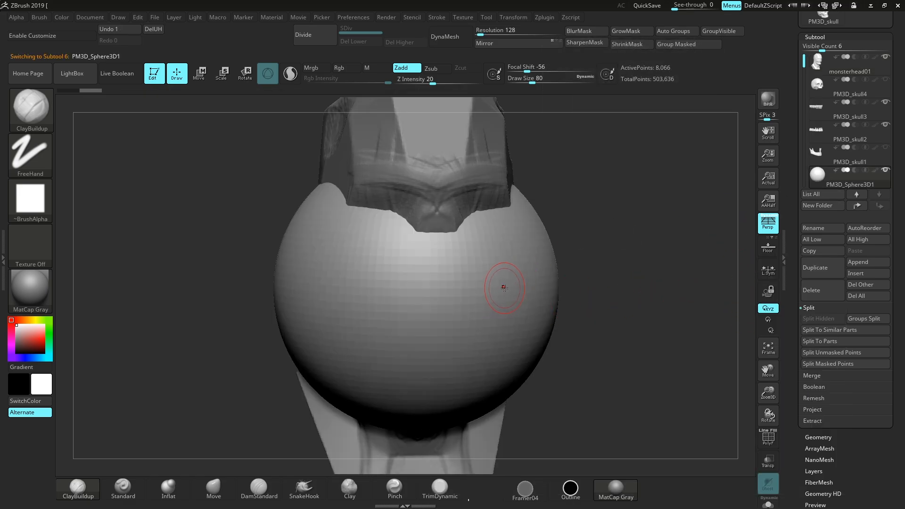
{"action": "left_click", "coordinate": [451, 39]}
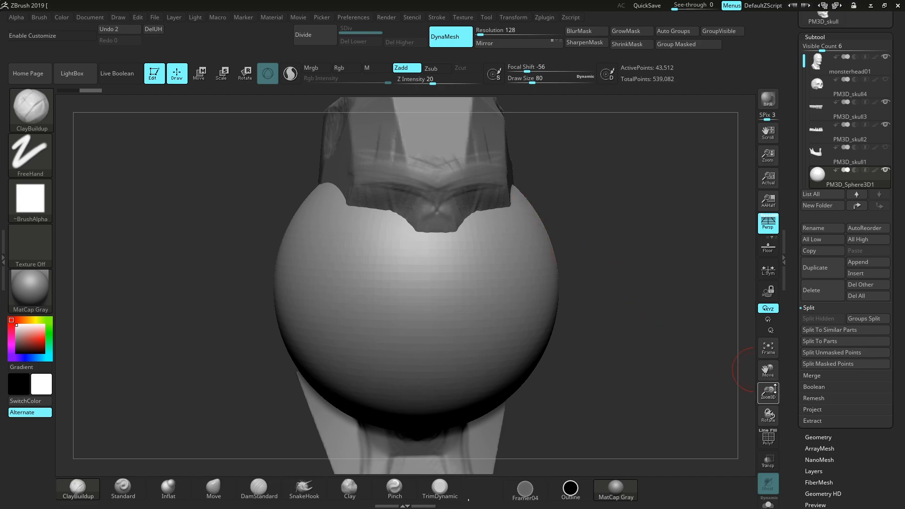
Scale the sphere down and position it at the front of the mouth, around the upper front teeth
{"action": "left_click_drag", "start_coordinate": [775, 389], "coordinate": [769, 330]}
{"action": "key", "text": "w"}
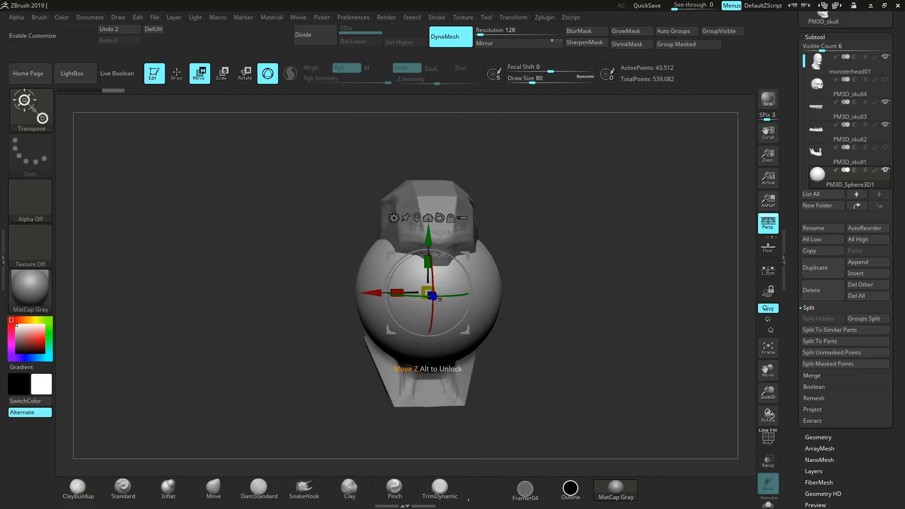
{"action": "left_click_drag", "start_coordinate": [428, 293], "coordinate": [491, 260]}
{"action": "left_click_drag", "start_coordinate": [532, 285], "coordinate": [698, 320]}
{"action": "left_click_drag", "start_coordinate": [768, 393], "coordinate": [766, 453]}
{"action": "left_click_drag", "start_coordinate": [433, 287], "coordinate": [391, 299]}
{"action": "mouse_move", "coordinate": [476, 298]}
{"action": "left_mouse_down"}
{"action": "mouse_move", "coordinate": [567, 307]}
{"action": "mouse_move", "coordinate": [479, 310]}
{"action": "left_mouse_up"}
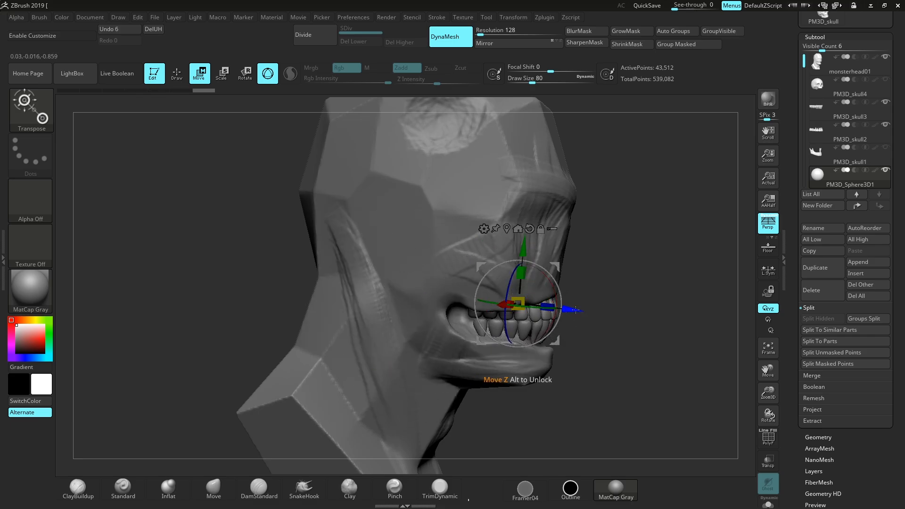
{"action": "left_click_drag", "start_coordinate": [572, 310], "coordinate": [586, 311]}
Stretch the sphere sideways across the upper teeth with the Move brush at draw size 177
{"action": "left_click_drag", "start_coordinate": [653, 312], "coordinate": [608, 322]}
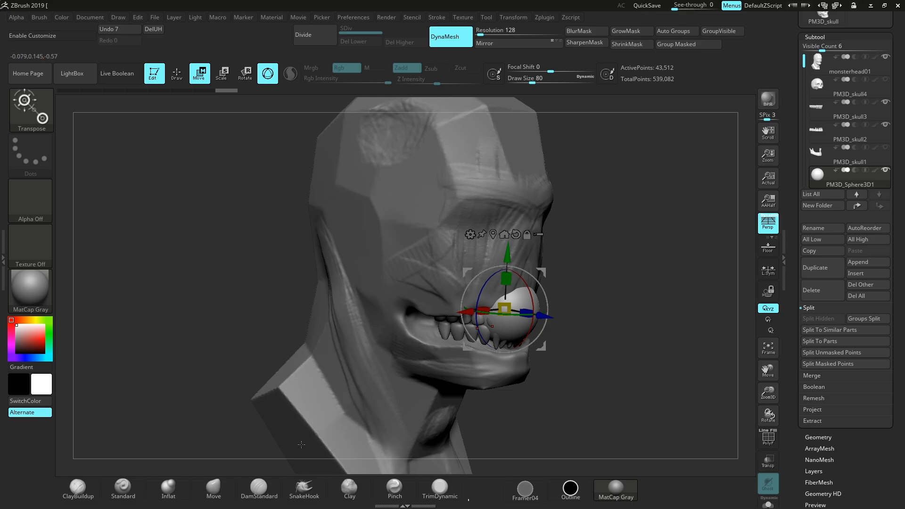
{"action": "left_click", "coordinate": [215, 488]}
{"action": "key", "text": "space"}
{"action": "mouse_move", "coordinate": [475, 340]}
{"action": "left_mouse_down"}
{"action": "mouse_move", "coordinate": [485, 340]}
{"action": "mouse_move", "coordinate": [482, 316]}
{"action": "left_mouse_up"}
{"action": "left_click_drag", "start_coordinate": [625, 284], "coordinate": [591, 285], "text": "shift"}
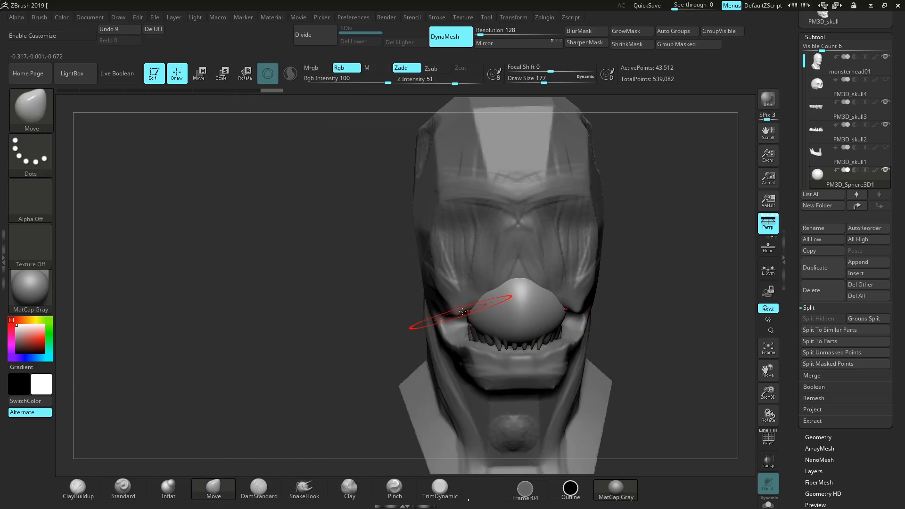
{"action": "left_click_drag", "start_coordinate": [465, 312], "coordinate": [401, 301]}
{"action": "left_click_drag", "start_coordinate": [483, 334], "coordinate": [483, 323]}
{"action": "mouse_move", "coordinate": [605, 317]}
{"action": "left_mouse_down"}
{"action": "mouse_move", "coordinate": [646, 321]}
{"action": "mouse_move", "coordinate": [657, 312]}
{"action": "left_mouse_up"}
Push the sphere's sides into the mouth above the upper teeth with the Move brush at draw size 268
{"action": "key", "text": "space"}
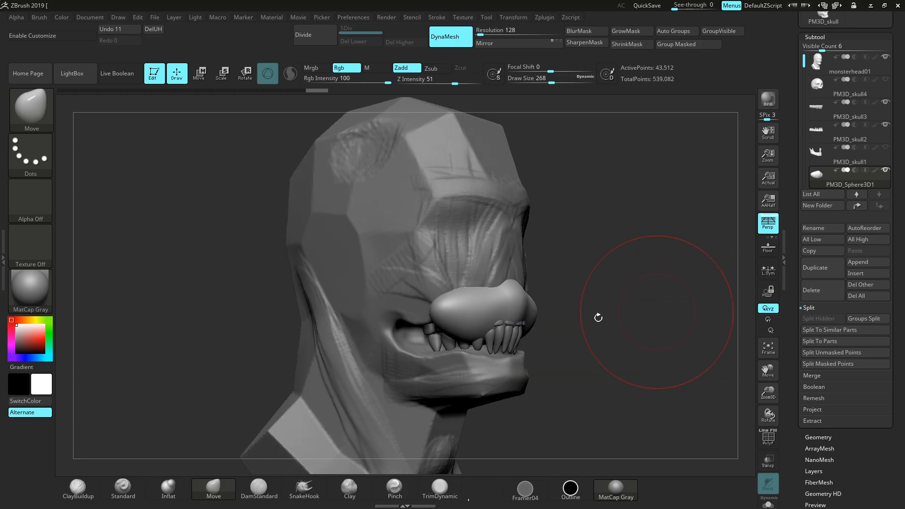
{"action": "left_click_drag", "start_coordinate": [434, 318], "coordinate": [438, 319]}
{"action": "left_click_drag", "start_coordinate": [556, 329], "coordinate": [532, 328]}
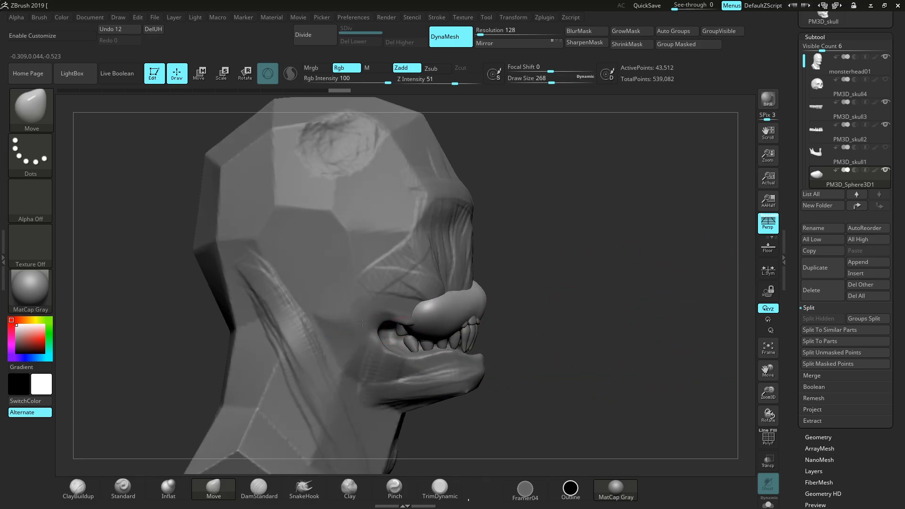
{"action": "mouse_move", "coordinate": [413, 329]}
{"action": "left_mouse_down"}
{"action": "mouse_move", "coordinate": [471, 325]}
{"action": "mouse_move", "coordinate": [486, 302]}
{"action": "mouse_move", "coordinate": [446, 312]}
{"action": "mouse_move", "coordinate": [404, 305]}
{"action": "left_mouse_up"}
Shape the sphere into an upper gum following the tooth row with the Move brush at draw size 177
{"action": "key", "text": "space"}
{"action": "key", "text": "space"}
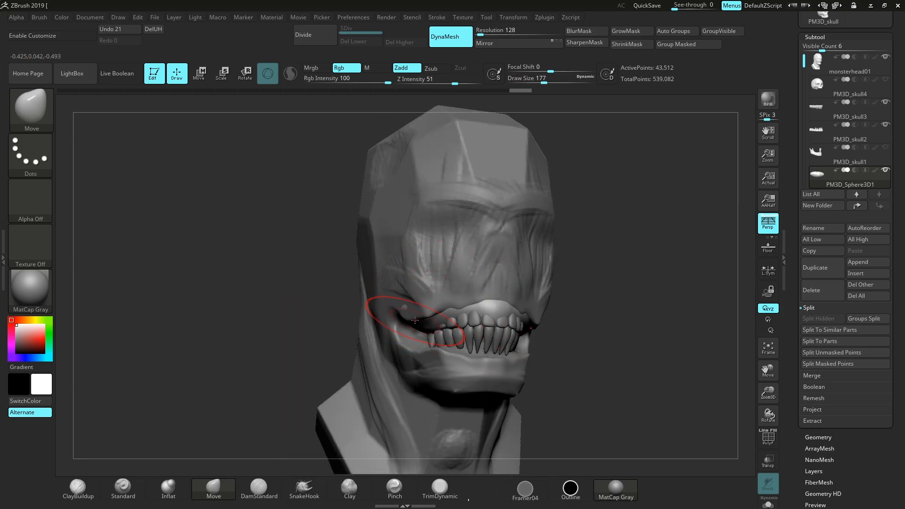
{"action": "left_click_drag", "start_coordinate": [428, 324], "coordinate": [530, 311]}
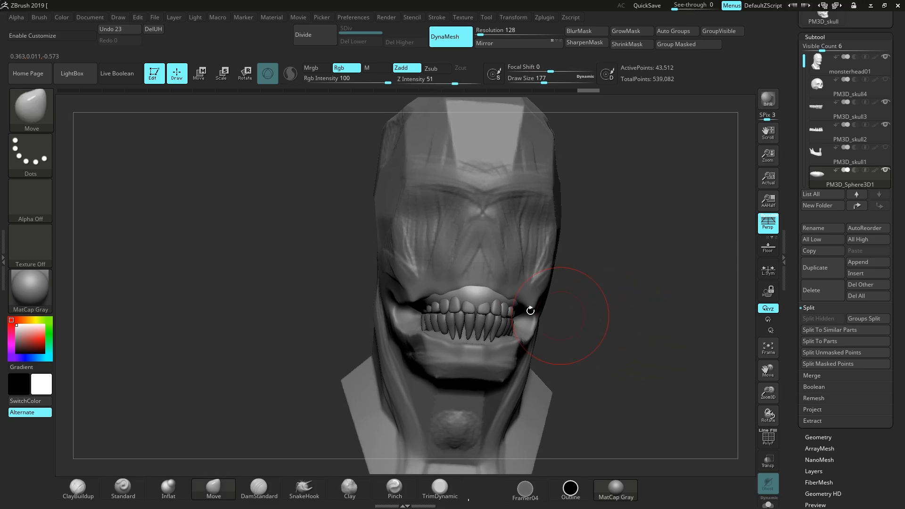
{"action": "left_click_drag", "start_coordinate": [616, 319], "coordinate": [447, 276]}
{"action": "mouse_move", "coordinate": [707, 338]}
{"action": "left_mouse_down"}
{"action": "mouse_move", "coordinate": [693, 313]}
{"action": "mouse_move", "coordinate": [702, 339]}
{"action": "left_mouse_up"}
Refine the upper gum along the side and back teeth with the Move brush at draw size 120
{"action": "key", "text": "space"}
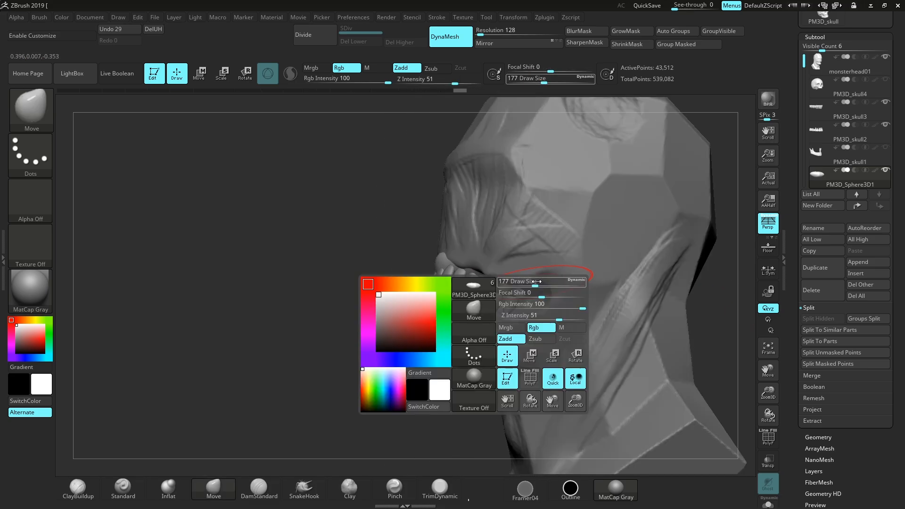
{"action": "left_click_drag", "start_coordinate": [538, 280], "coordinate": [534, 280]}
{"action": "left_click_drag", "start_coordinate": [766, 393], "coordinate": [727, 403]}
{"action": "key", "text": "space"}
{"action": "left_click_drag", "start_coordinate": [549, 305], "coordinate": [537, 304]}
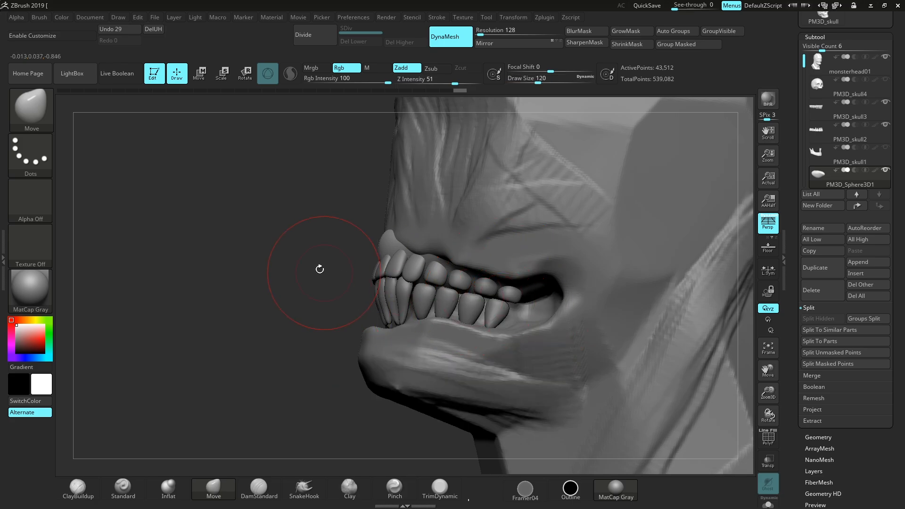
{"action": "left_click_drag", "start_coordinate": [319, 267], "coordinate": [470, 270]}
{"action": "key", "text": "ctrl+shift+z"}
{"action": "key", "text": "ctrl+shift+z"}
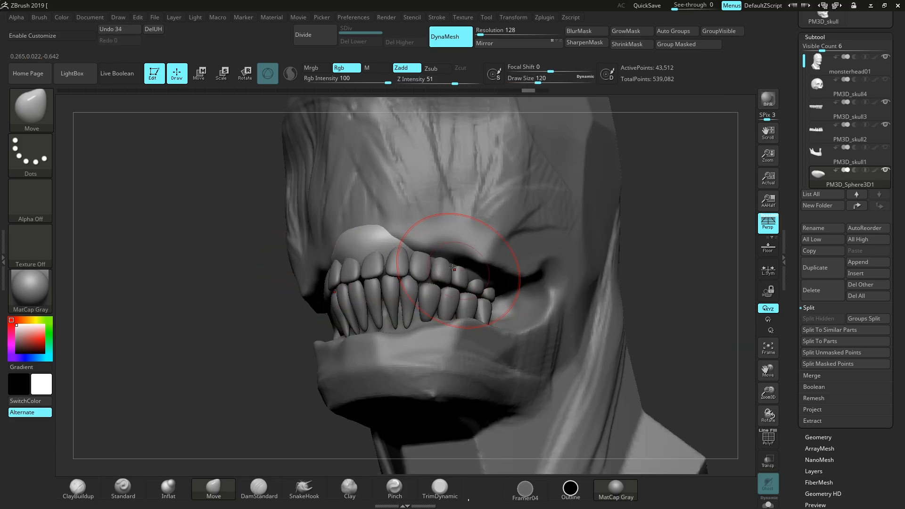
{"action": "mouse_move", "coordinate": [502, 273]}
{"action": "right_mouse_down"}
{"action": "mouse_move", "coordinate": [608, 244]}
{"action": "mouse_move", "coordinate": [547, 216]}
{"action": "mouse_move", "coordinate": [475, 208]}
{"action": "right_mouse_up"}
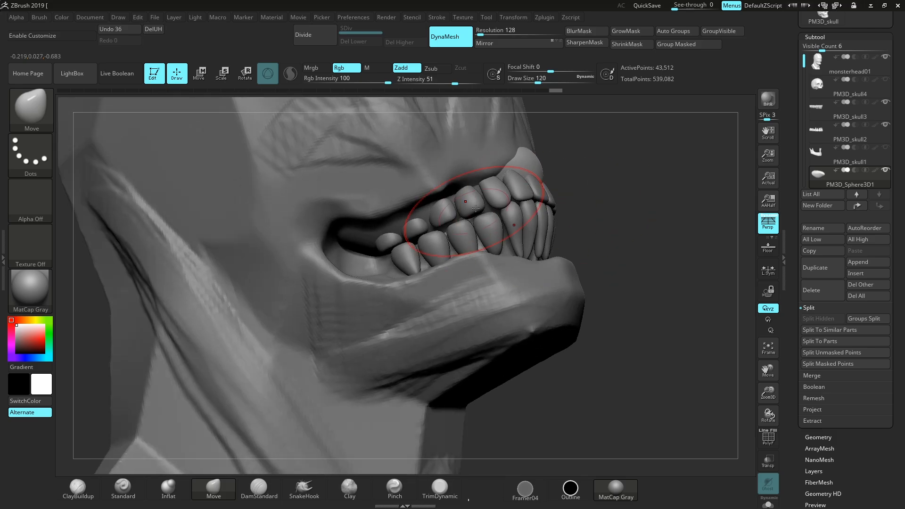
Duplicate the upper gum subtool and move the copy down to the lower teeth
{"action": "left_click_drag", "start_coordinate": [573, 223], "coordinate": [669, 268]}
{"action": "left_click_drag", "start_coordinate": [768, 393], "coordinate": [744, 372]}
{"action": "left_click_drag", "start_coordinate": [744, 363], "coordinate": [715, 344]}
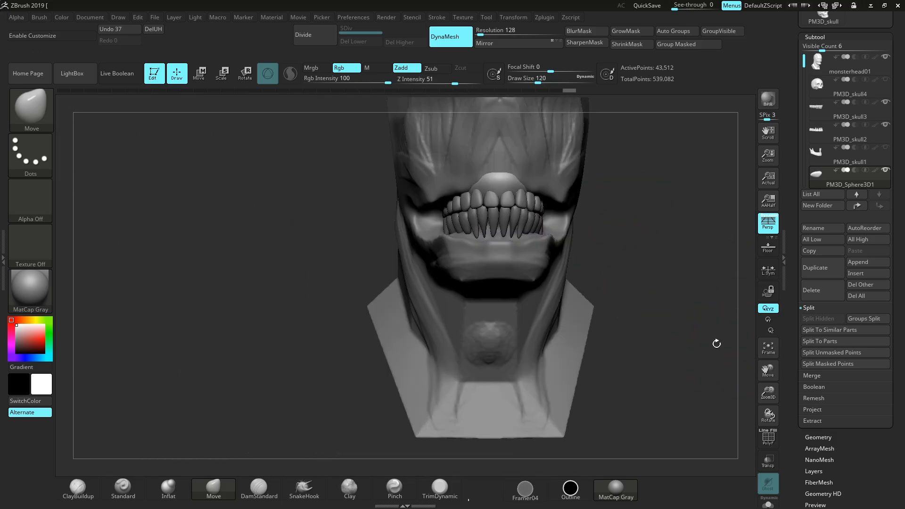
{"action": "mouse_move", "coordinate": [662, 277]}
{"action": "left_mouse_down", "text": "alt"}
{"action": "mouse_move", "coordinate": [630, 316]}
{"action": "mouse_move", "coordinate": [644, 302]}
{"action": "mouse_move", "coordinate": [738, 297]}
{"action": "left_mouse_up", "text": "alt"}
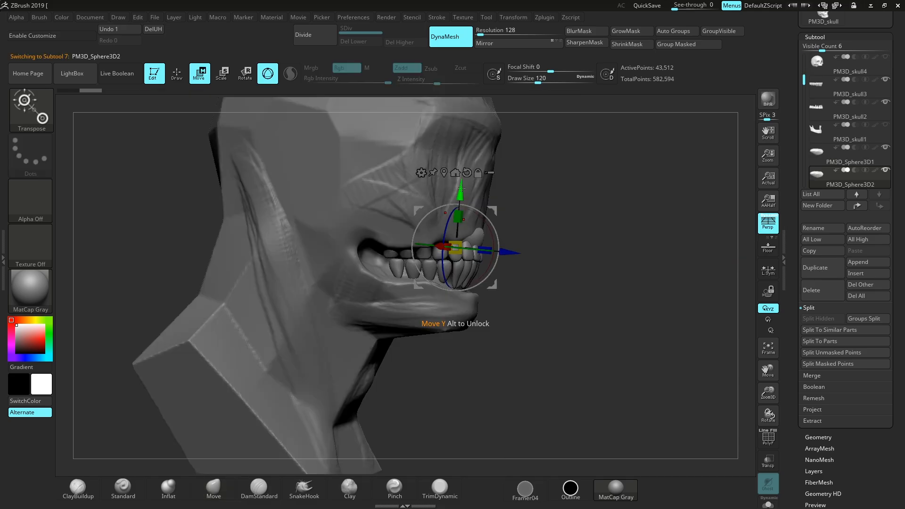
{"action": "left_click_drag", "start_coordinate": [471, 212], "coordinate": [479, 227]}
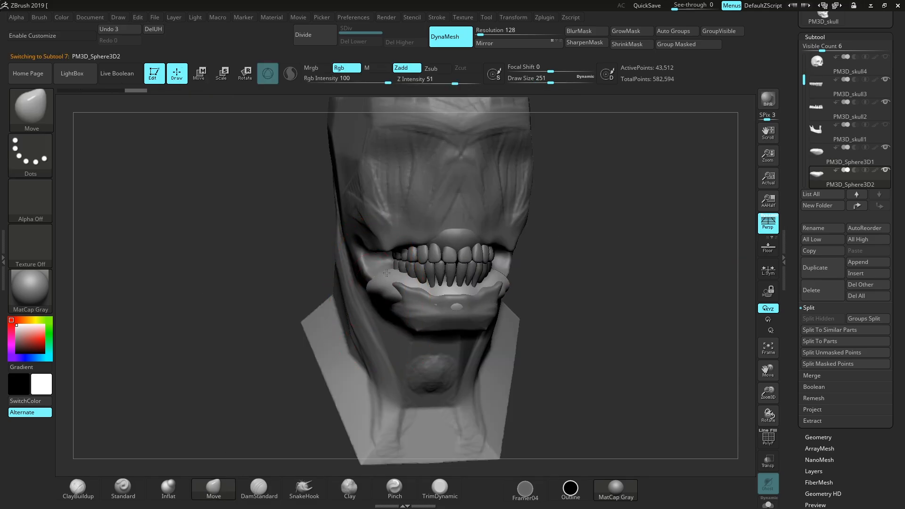
Reshape the lower gum copy around the lower tooth row with the Move brush, starting at draw size 187
{"action": "key", "text": "s"}
{"action": "left_click", "coordinate": [388, 271]}
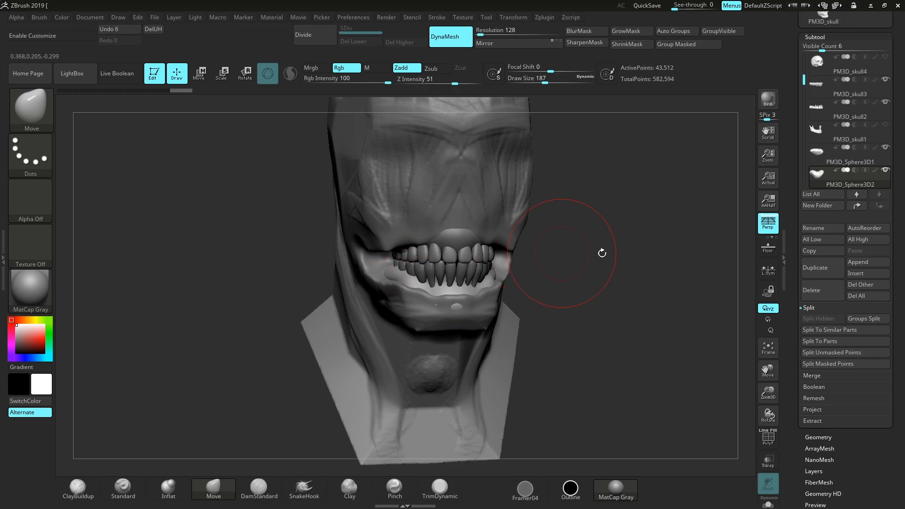
{"action": "left_click_drag", "start_coordinate": [601, 253], "coordinate": [465, 287]}
{"action": "key", "text": "space"}
{"action": "left_click", "coordinate": [471, 284]}
{"action": "left_click_drag", "start_coordinate": [551, 279], "coordinate": [441, 284]}
{"action": "left_click_drag", "start_coordinate": [608, 283], "coordinate": [476, 284]}
Fit the lower gum's front and side beneath the teeth with the Move brush at draw sizes 94 and 62
{"action": "key", "text": "space"}
{"action": "left_click", "coordinate": [416, 284]}
{"action": "left_click_drag", "start_coordinate": [411, 289], "coordinate": [415, 283]}
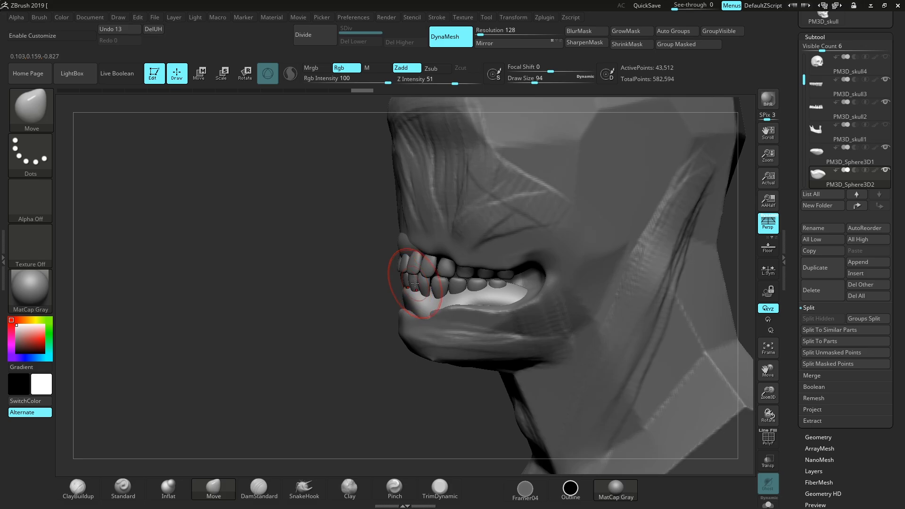
{"action": "left_click_drag", "start_coordinate": [768, 391], "coordinate": [772, 404]}
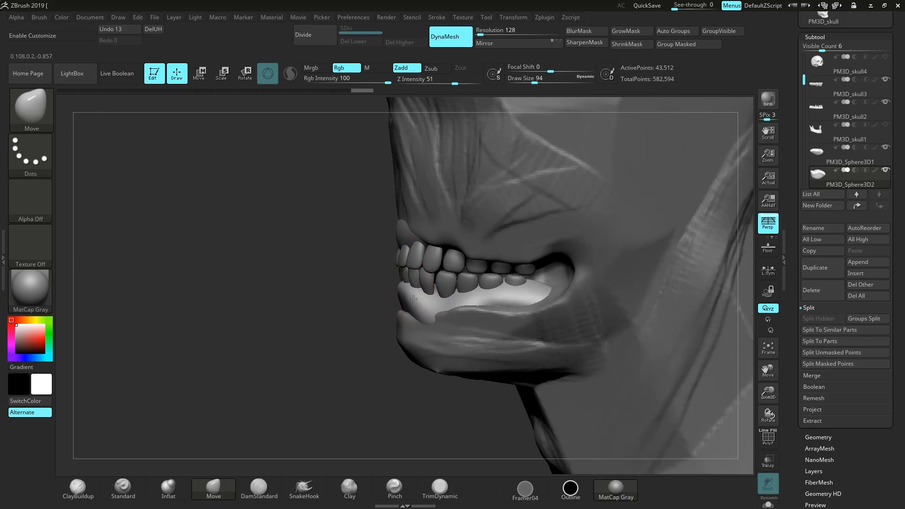
{"action": "key", "text": "space"}
{"action": "left_click", "coordinate": [438, 303]}
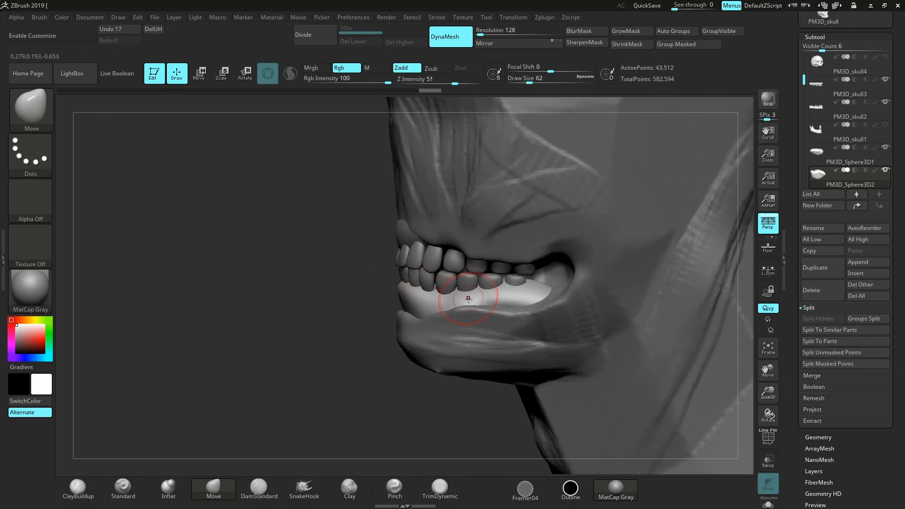
Fine-tune the lower gum's upper edge and back end from several angles with the Move brush at draw size 80
{"action": "key", "text": "space"}
{"action": "left_click_drag", "start_coordinate": [490, 299], "coordinate": [526, 286]}
{"action": "left_click", "coordinate": [501, 289]}
{"action": "left_click_drag", "start_coordinate": [292, 327], "coordinate": [465, 327]}
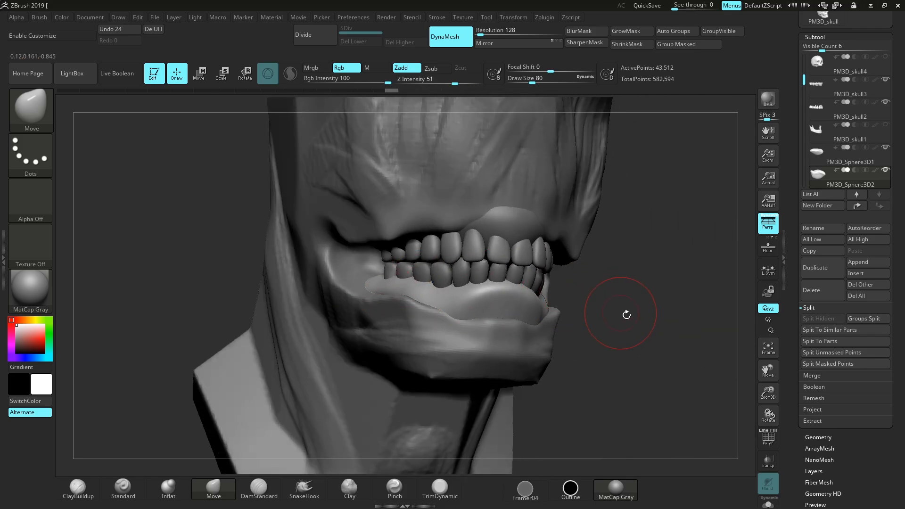
{"action": "mouse_move", "coordinate": [627, 313]}
{"action": "left_mouse_down"}
{"action": "mouse_move", "coordinate": [405, 273]}
{"action": "mouse_move", "coordinate": [448, 292]}
{"action": "left_mouse_up"}
{"action": "left_click_drag", "start_coordinate": [504, 290], "coordinate": [507, 288]}
{"action": "left_click_drag", "start_coordinate": [624, 304], "coordinate": [568, 322]}
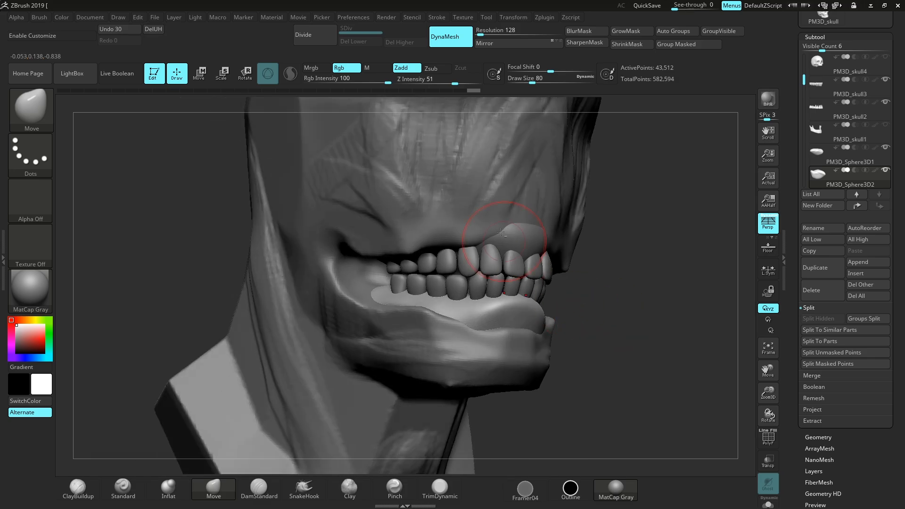
Adjust the upper gum and the lower gum in turn with the Move brush to fit the teeth and lips
{"action": "left_click", "coordinate": [515, 238], "text": "alt"}
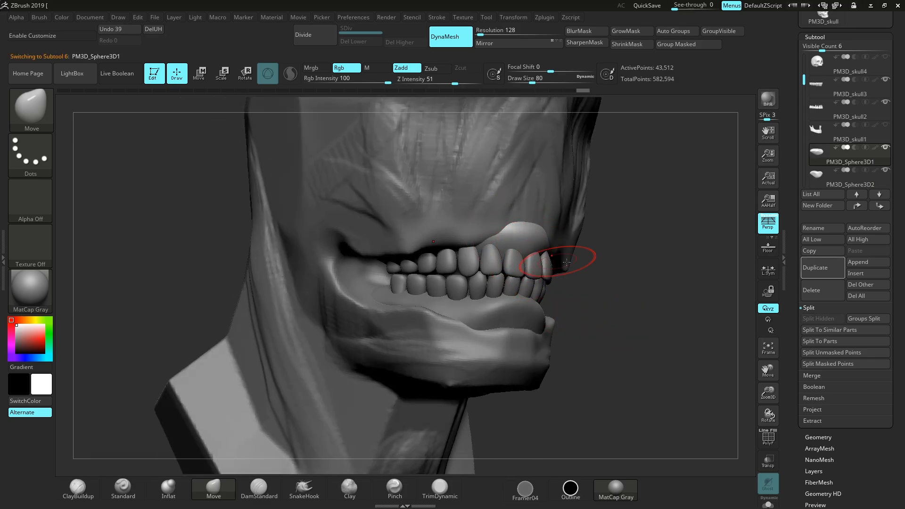
{"action": "left_click_drag", "start_coordinate": [643, 278], "coordinate": [595, 284]}
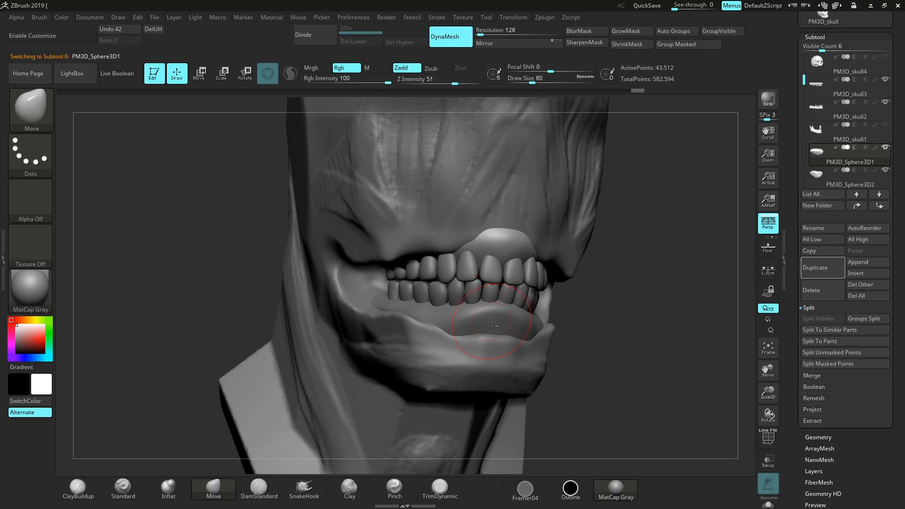
{"action": "left_click", "coordinate": [482, 320], "text": "alt"}
{"action": "left_click_drag", "start_coordinate": [624, 299], "coordinate": [654, 309]}
{"action": "mouse_move", "coordinate": [454, 324]}
{"action": "left_mouse_down"}
{"action": "mouse_move", "coordinate": [485, 327]}
{"action": "mouse_move", "coordinate": [450, 340]}
{"action": "left_mouse_up"}
Build up form around the mouth corner of monsterhead01 with the ClayBuildup brush at draw size 90
{"action": "left_click", "coordinate": [419, 339], "text": "alt"}
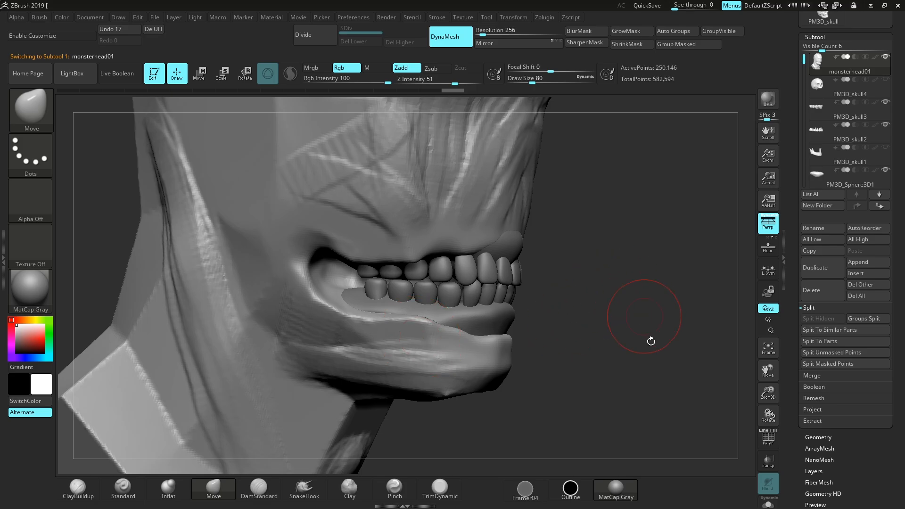
{"action": "mouse_move", "coordinate": [651, 341]}
{"action": "left_mouse_down"}
{"action": "mouse_move", "coordinate": [781, 400]}
{"action": "mouse_move", "coordinate": [754, 333]}
{"action": "mouse_move", "coordinate": [581, 328]}
{"action": "mouse_move", "coordinate": [638, 334]}
{"action": "left_mouse_up"}
{"action": "left_click_drag", "start_coordinate": [768, 393], "coordinate": [735, 421]}
{"action": "left_click", "coordinate": [77, 488]}
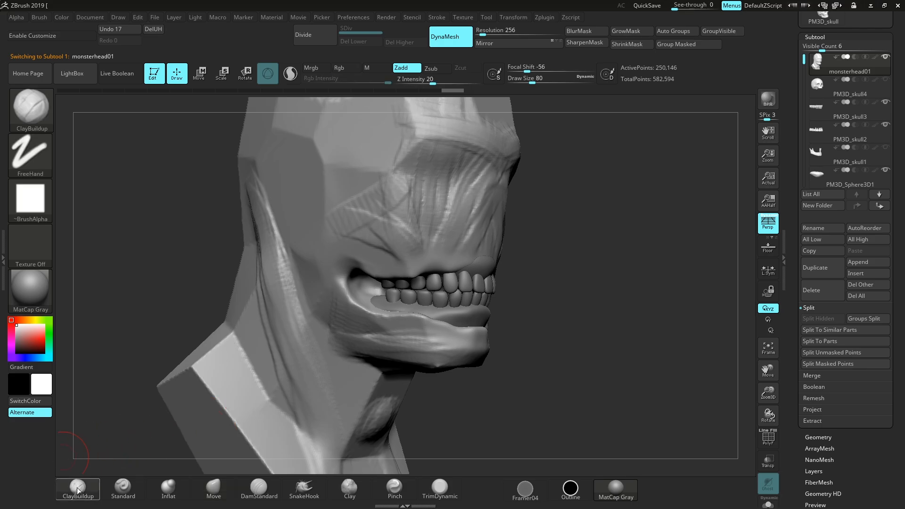
{"action": "key", "text": "space"}
{"action": "left_click_drag", "start_coordinate": [392, 310], "coordinate": [393, 311]}
{"action": "left_click_drag", "start_coordinate": [615, 302], "coordinate": [655, 297]}
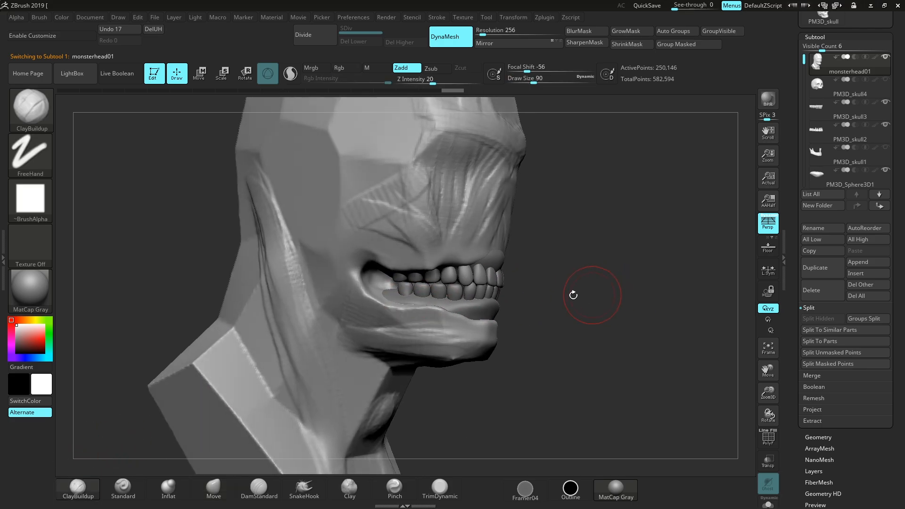
{"action": "key", "text": "space"}
{"action": "left_click_drag", "start_coordinate": [355, 265], "coordinate": [374, 293]}
{"action": "left_click_drag", "start_coordinate": [569, 303], "coordinate": [587, 302]}
Build up muscle strands along the lower jaw and chin of monsterhead01 with ClayBuildup
{"action": "mouse_move", "coordinate": [343, 312]}
{"action": "left_mouse_down"}
{"action": "mouse_move", "coordinate": [419, 333]}
{"action": "mouse_move", "coordinate": [342, 320]}
{"action": "mouse_move", "coordinate": [440, 347]}
{"action": "left_mouse_up"}
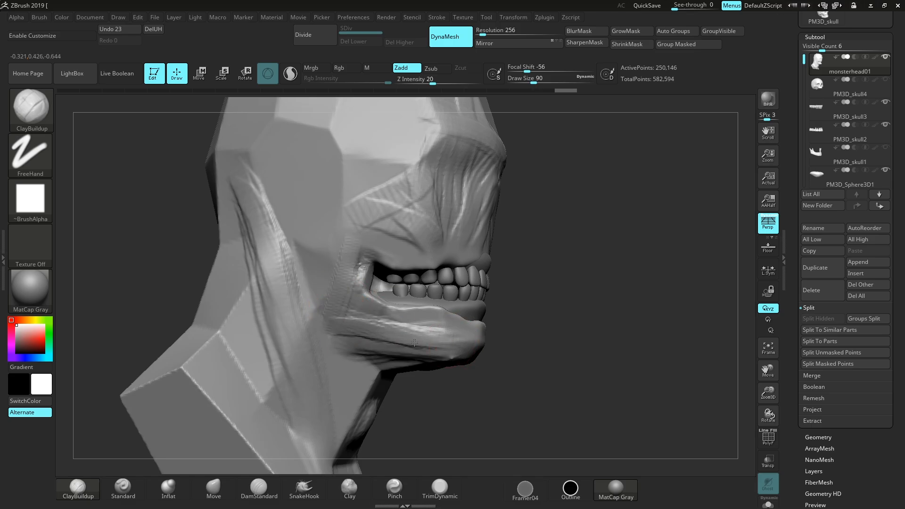
{"action": "left_click_drag", "start_coordinate": [380, 332], "coordinate": [455, 340]}
{"action": "left_click_drag", "start_coordinate": [608, 307], "coordinate": [557, 307]}
{"action": "left_click_drag", "start_coordinate": [443, 346], "coordinate": [491, 351]}
Build up the lower lip edge and inner mouth corner with ClayBuildup at draw size 62
{"action": "mouse_move", "coordinate": [561, 362]}
{"action": "left_mouse_down"}
{"action": "mouse_move", "coordinate": [577, 347]}
{"action": "mouse_move", "coordinate": [561, 334]}
{"action": "left_mouse_up"}
{"action": "key", "text": "space"}
{"action": "left_click_drag", "start_coordinate": [560, 334], "coordinate": [547, 329]}
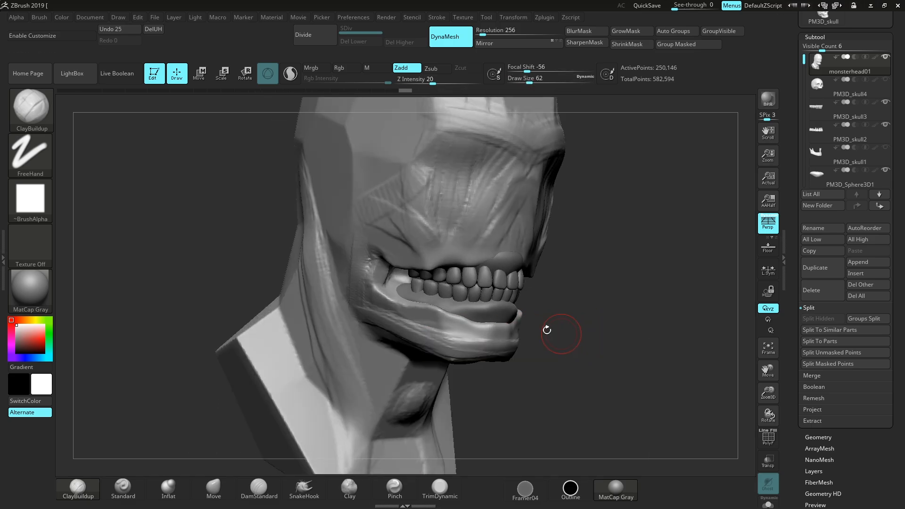
{"action": "mouse_move", "coordinate": [458, 318]}
{"action": "left_mouse_down"}
{"action": "mouse_move", "coordinate": [511, 330]}
{"action": "mouse_move", "coordinate": [439, 308]}
{"action": "left_mouse_up"}
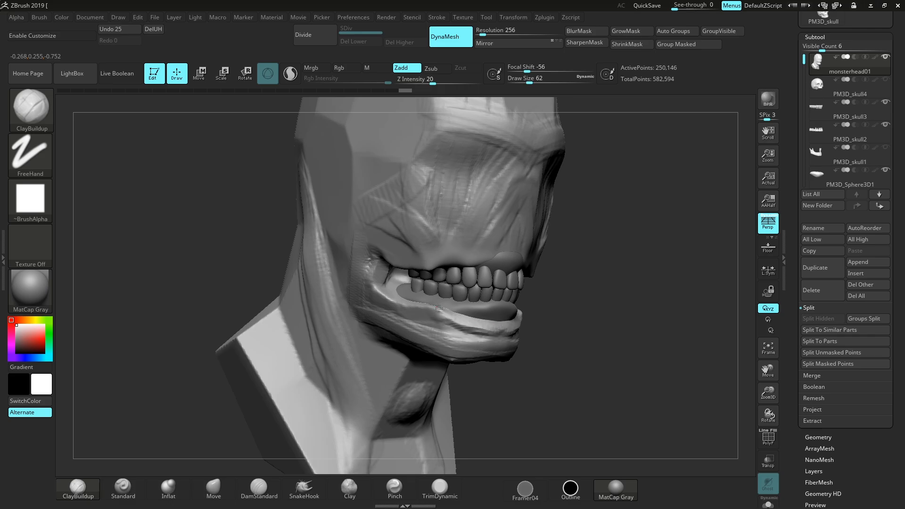
{"action": "left_click_drag", "start_coordinate": [377, 291], "coordinate": [399, 307]}
{"action": "left_click_drag", "start_coordinate": [556, 299], "coordinate": [556, 283]}
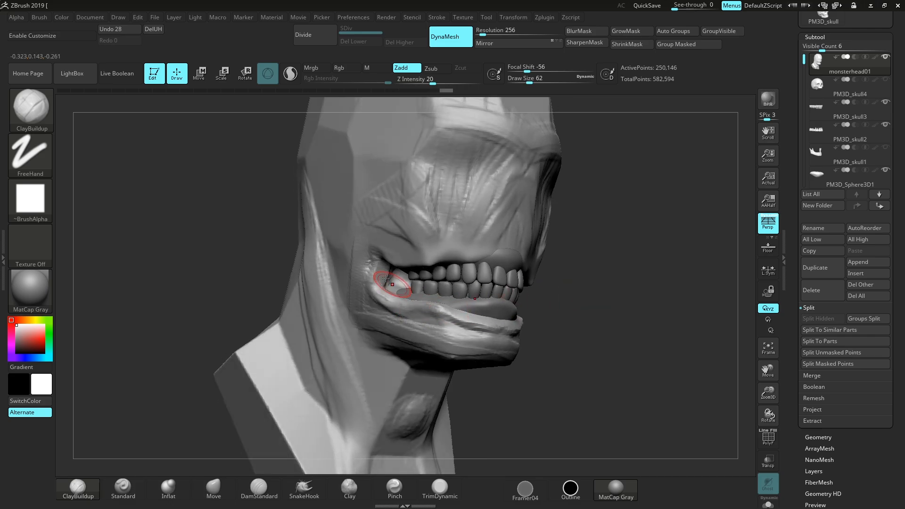
Build up the upper lip edge of monsterhead01 with ClayBuildup at draw size 62
{"action": "left_click_drag", "start_coordinate": [412, 268], "coordinate": [482, 251]}
{"action": "left_click_drag", "start_coordinate": [472, 250], "coordinate": [495, 247]}
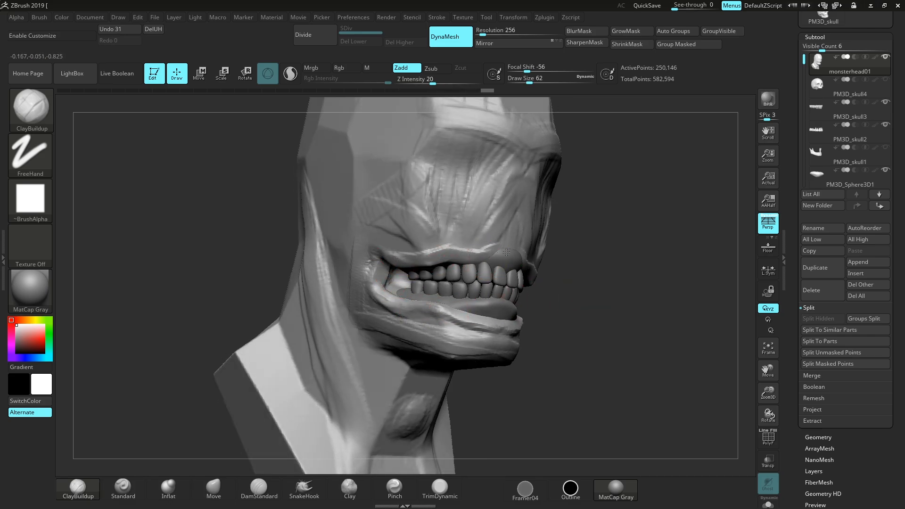
{"action": "mouse_move", "coordinate": [578, 283]}
{"action": "left_mouse_down"}
{"action": "mouse_move", "coordinate": [523, 283]}
{"action": "mouse_move", "coordinate": [490, 248]}
{"action": "left_mouse_up"}
{"action": "left_click_drag", "start_coordinate": [626, 284], "coordinate": [609, 302], "text": "alt"}
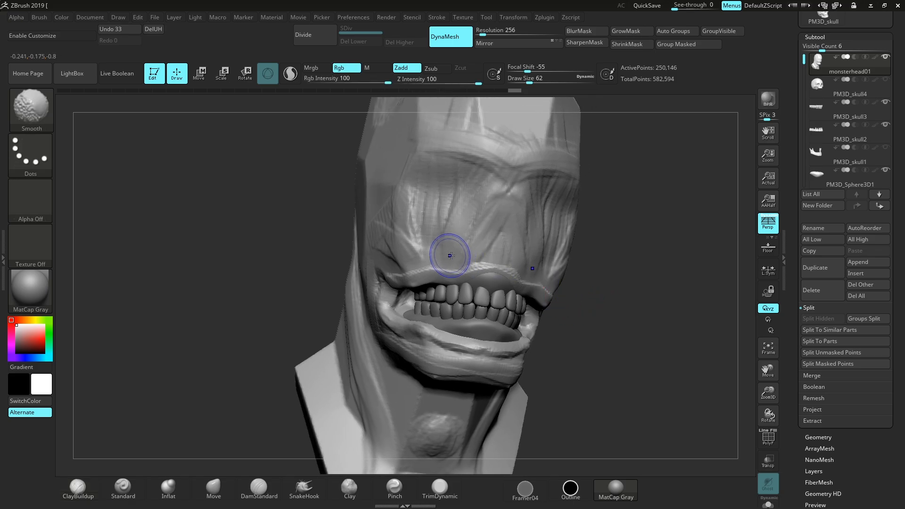
Smooth the area above the upper lip and set the Smooth brush's Z Intensity to 18
{"action": "mouse_move", "coordinate": [450, 261]}
{"action": "left_mouse_down", "text": "shift"}
{"action": "mouse_move", "coordinate": [493, 267]}
{"action": "mouse_move", "coordinate": [462, 281]}
{"action": "left_mouse_up", "text": "shift"}
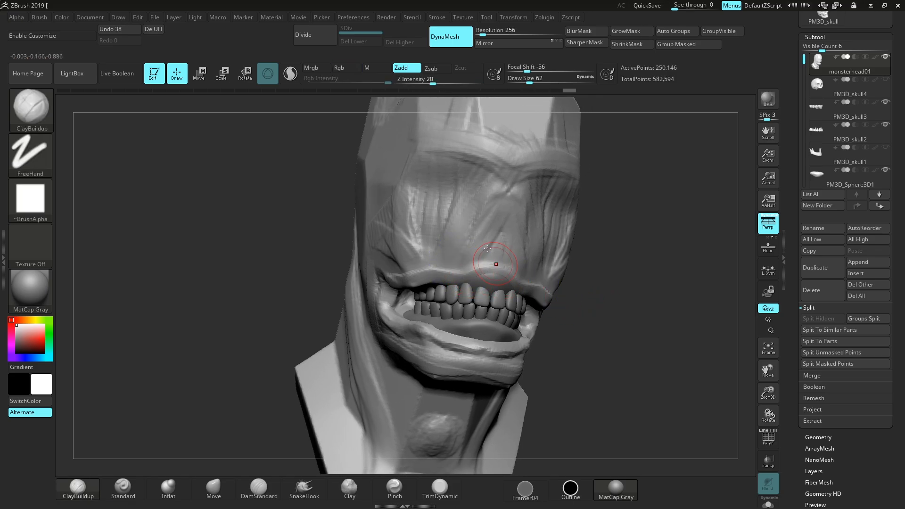
{"action": "left_click", "coordinate": [425, 83], "text": "shift"}
{"action": "left_click_drag", "start_coordinate": [441, 82], "coordinate": [431, 82], "text": "shift"}
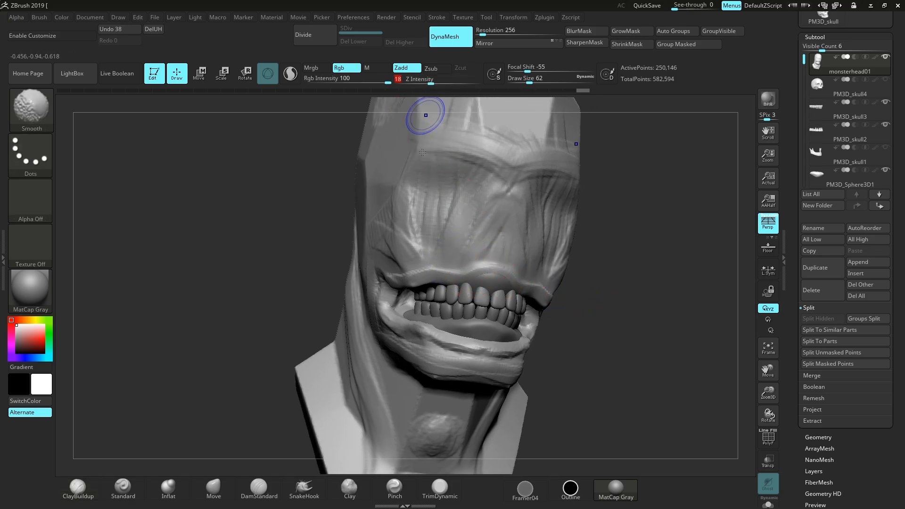
Add more volume along the upper lip and around the mouth corner with ClayBuildup
{"action": "left_click_drag", "start_coordinate": [483, 267], "coordinate": [401, 284]}
{"action": "left_click_drag", "start_coordinate": [643, 322], "coordinate": [697, 321]}
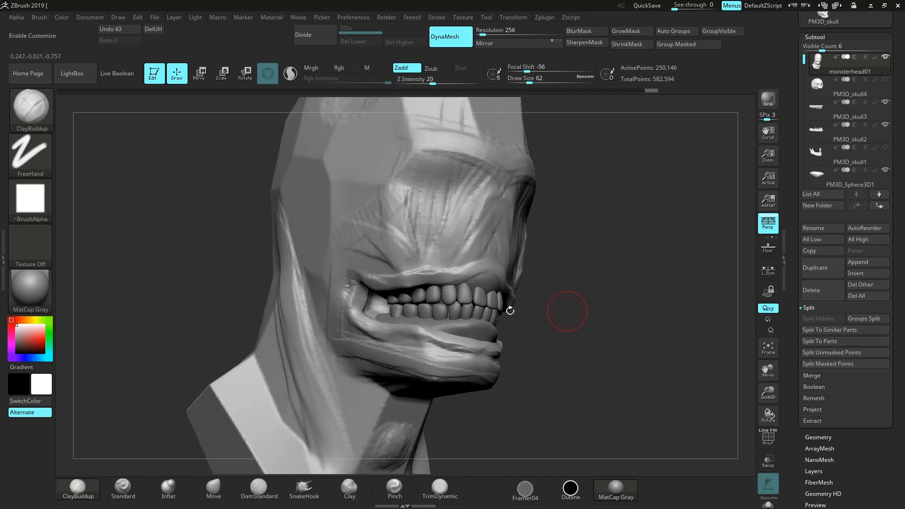
{"action": "left_click_drag", "start_coordinate": [372, 278], "coordinate": [477, 268]}
{"action": "left_click_drag", "start_coordinate": [436, 271], "coordinate": [479, 269]}
{"action": "left_click_drag", "start_coordinate": [377, 277], "coordinate": [361, 274]}
{"action": "left_click_drag", "start_coordinate": [353, 309], "coordinate": [351, 288]}
{"action": "left_click_drag", "start_coordinate": [608, 330], "coordinate": [529, 334]}
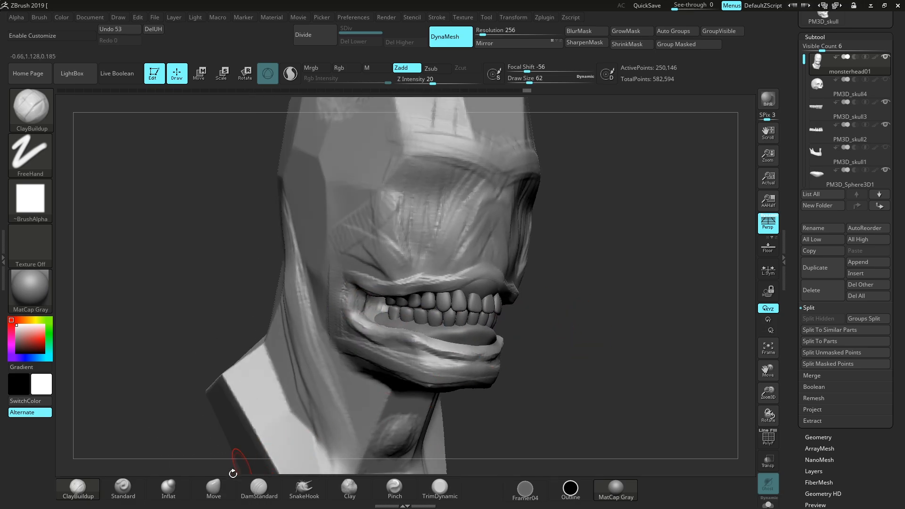
Pull the mouth corner and lower lip up toward the teeth with the Move brush at draw size 158
{"action": "left_click", "coordinate": [214, 487]}
{"action": "key", "text": "space"}
{"action": "left_click_drag", "start_coordinate": [342, 339], "coordinate": [381, 307]}
{"action": "key", "text": "space"}
{"action": "left_click_drag", "start_coordinate": [381, 307], "coordinate": [373, 309]}
{"action": "left_click_drag", "start_coordinate": [424, 346], "coordinate": [427, 330]}
{"action": "left_click_drag", "start_coordinate": [397, 333], "coordinate": [406, 319]}
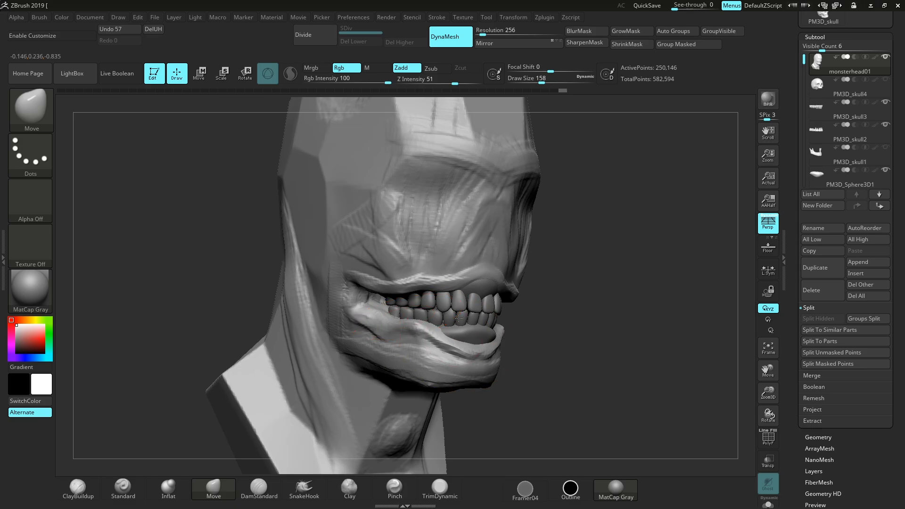
{"action": "mouse_move", "coordinate": [445, 348]}
{"action": "left_mouse_down"}
{"action": "mouse_move", "coordinate": [450, 335]}
{"action": "mouse_move", "coordinate": [473, 338]}
{"action": "left_mouse_up"}
Undo the last three Move strokes on the lower lip
{"action": "left_click_drag", "start_coordinate": [608, 329], "coordinate": [523, 326]}
{"action": "key", "text": "ctrl+z"}
{"action": "key", "text": "ctrl+z"}
{"action": "key", "text": "ctrl+z"}
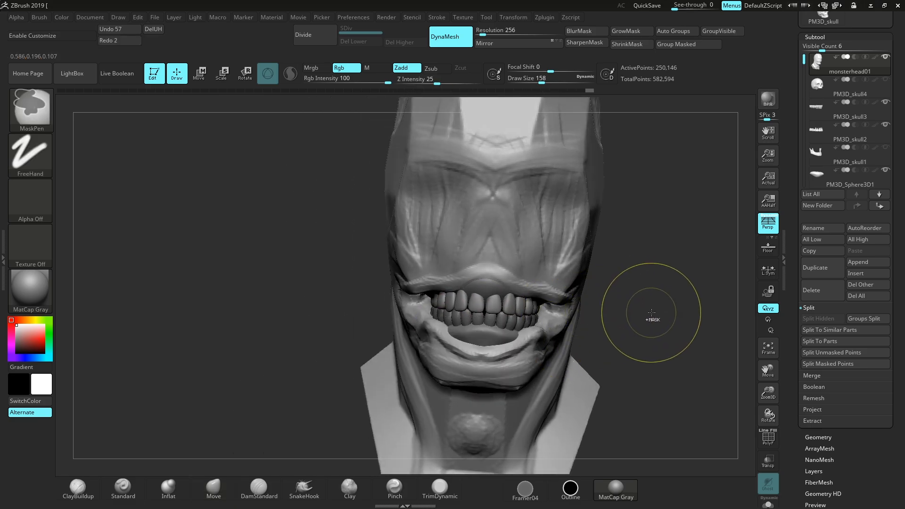
Reshape the lower lip along the lower teeth with the Move brush at draw size 94
{"action": "key", "text": "space"}
{"action": "left_click_drag", "start_coordinate": [634, 301], "coordinate": [617, 301]}
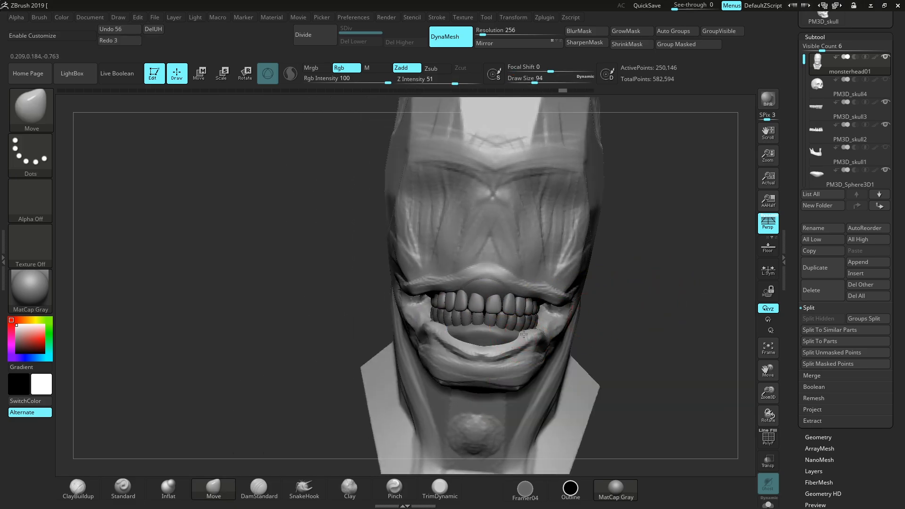
{"action": "left_click_drag", "start_coordinate": [524, 334], "coordinate": [526, 329]}
{"action": "mouse_move", "coordinate": [530, 336]}
{"action": "left_mouse_down"}
{"action": "mouse_move", "coordinate": [539, 332]}
{"action": "mouse_move", "coordinate": [490, 346]}
{"action": "left_mouse_up"}
{"action": "left_click_drag", "start_coordinate": [655, 320], "coordinate": [580, 322]}
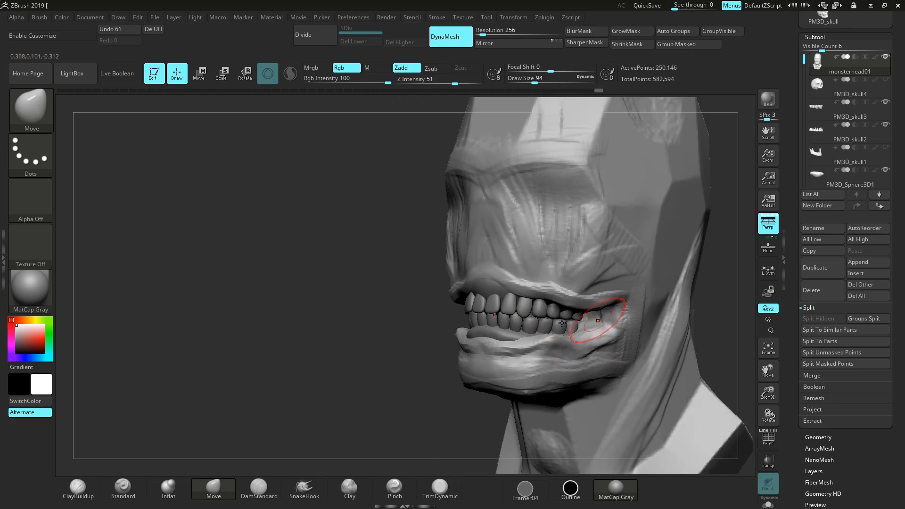
{"action": "left_click_drag", "start_coordinate": [485, 336], "coordinate": [486, 331]}
{"action": "mouse_move", "coordinate": [494, 343]}
{"action": "left_mouse_down"}
{"action": "mouse_move", "coordinate": [495, 335]}
{"action": "mouse_move", "coordinate": [525, 339]}
{"action": "mouse_move", "coordinate": [400, 326]}
{"action": "left_mouse_up"}
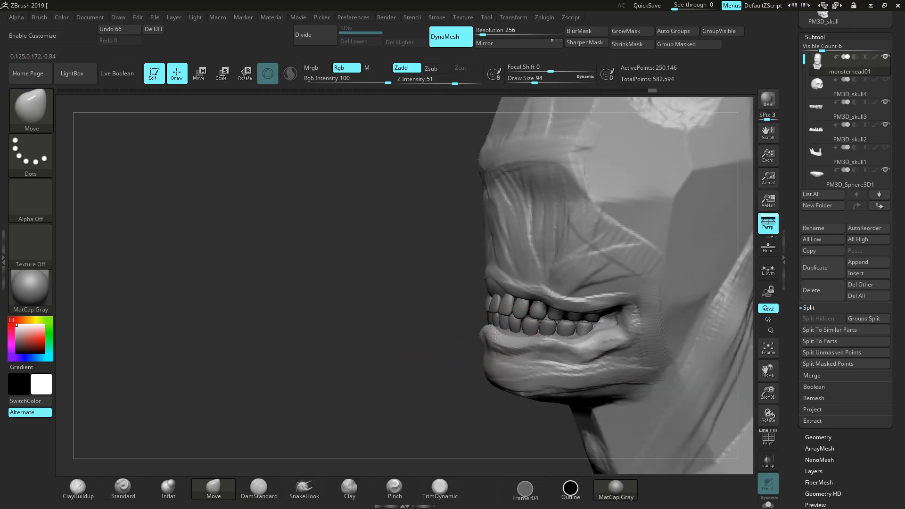
{"action": "left_click_drag", "start_coordinate": [510, 336], "coordinate": [510, 333]}
{"action": "left_click_drag", "start_coordinate": [521, 343], "coordinate": [532, 339]}
{"action": "left_click_drag", "start_coordinate": [545, 345], "coordinate": [565, 340]}
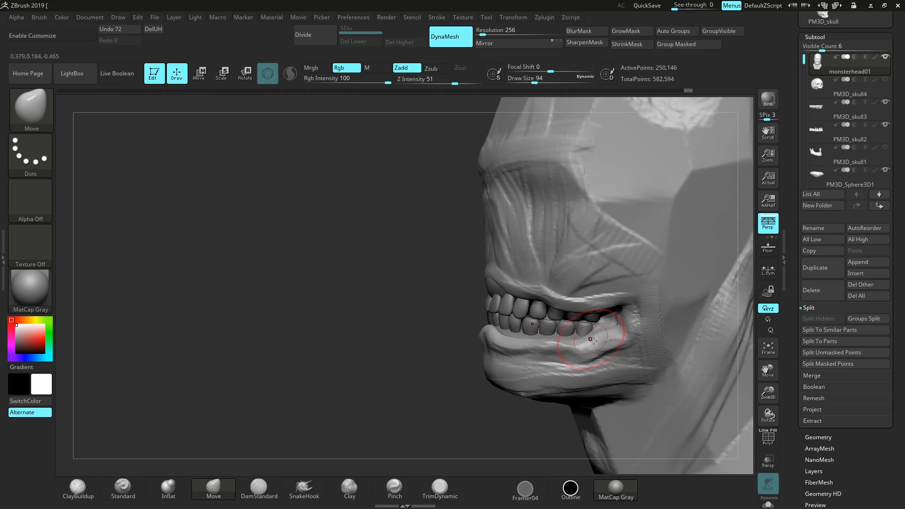
Raise and reshape the upper lip from its centre to the mouth corners with the Move brush
{"action": "mouse_move", "coordinate": [448, 321]}
{"action": "left_mouse_down"}
{"action": "mouse_move", "coordinate": [490, 316]}
{"action": "mouse_move", "coordinate": [519, 288]}
{"action": "mouse_move", "coordinate": [550, 282]}
{"action": "left_mouse_up"}
{"action": "mouse_move", "coordinate": [421, 301]}
{"action": "left_mouse_down"}
{"action": "mouse_move", "coordinate": [480, 297]}
{"action": "mouse_move", "coordinate": [511, 276]}
{"action": "left_mouse_up"}
{"action": "left_click_drag", "start_coordinate": [483, 284], "coordinate": [482, 280]}
{"action": "left_click_drag", "start_coordinate": [630, 283], "coordinate": [727, 279]}
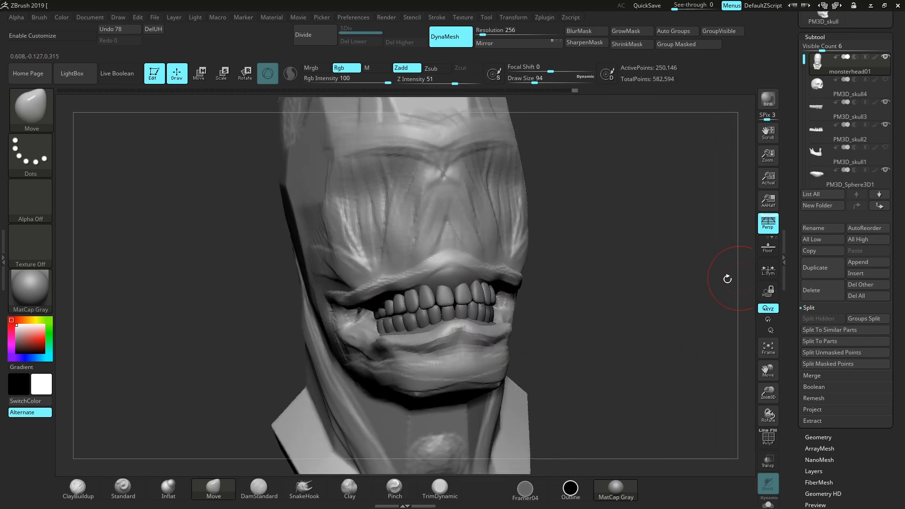
{"action": "left_click_drag", "start_coordinate": [432, 264], "coordinate": [434, 259]}
{"action": "left_click_drag", "start_coordinate": [608, 244], "coordinate": [551, 243]}
{"action": "left_click_drag", "start_coordinate": [408, 279], "coordinate": [405, 273]}
{"action": "left_click_drag", "start_coordinate": [545, 257], "coordinate": [502, 275]}
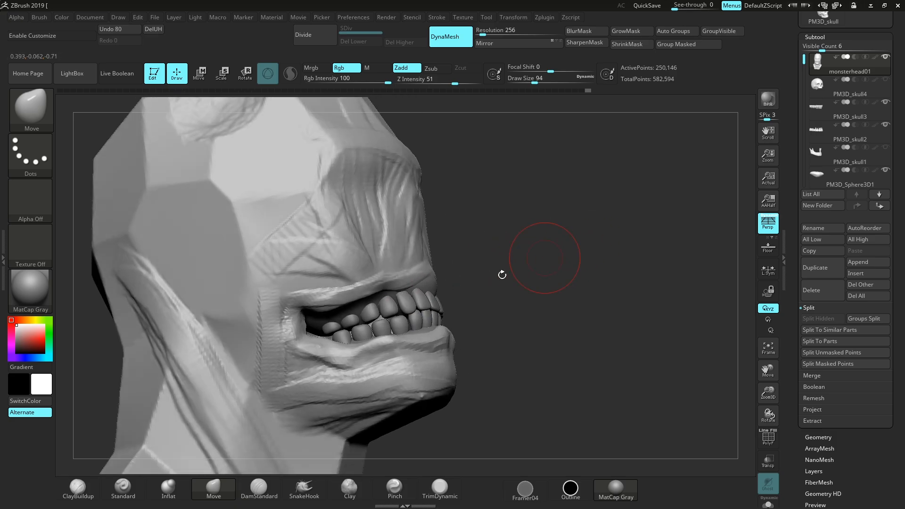
{"action": "left_click_drag", "start_coordinate": [389, 300], "coordinate": [387, 295]}
{"action": "left_click_drag", "start_coordinate": [334, 312], "coordinate": [329, 306]}
{"action": "left_click_drag", "start_coordinate": [558, 278], "coordinate": [674, 302]}
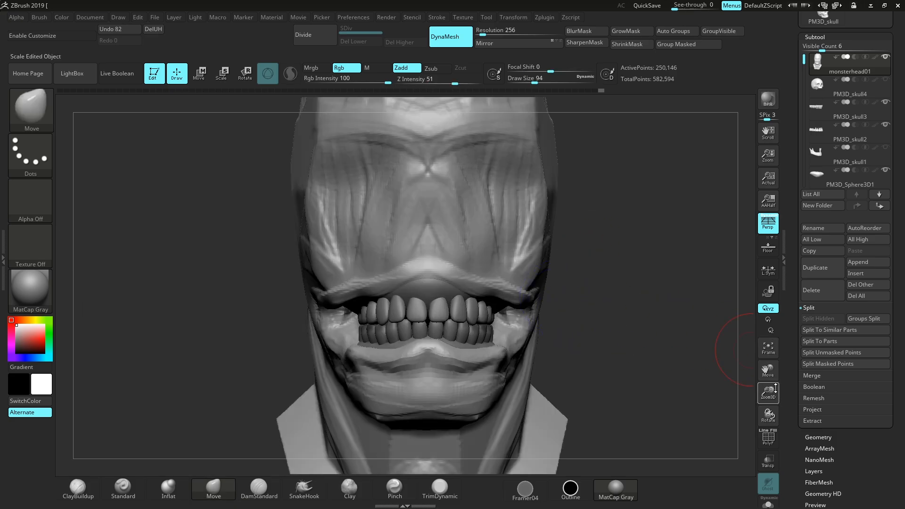
Make the upper gum PM3D_Sphere3D1 the active subtool and remesh it with DynaMesh at resolution 712
{"action": "left_click_drag", "start_coordinate": [776, 388], "coordinate": [773, 349]}
{"action": "left_click_drag", "start_coordinate": [622, 307], "coordinate": [554, 313]}
{"action": "left_click_drag", "start_coordinate": [774, 392], "coordinate": [773, 450]}
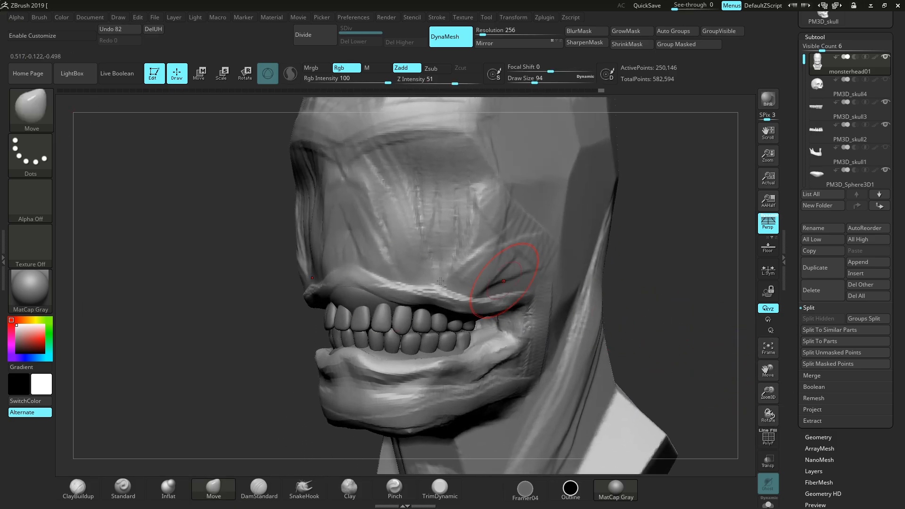
{"action": "left_click", "coordinate": [438, 216], "text": "alt"}
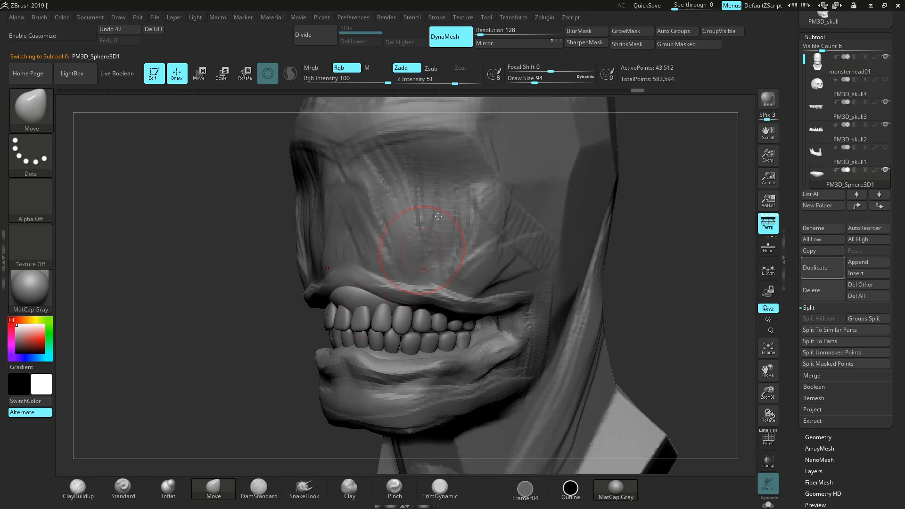
{"action": "left_click_drag", "start_coordinate": [666, 222], "coordinate": [669, 224], "text": "ctrl"}
{"action": "left_click", "coordinate": [497, 33]}
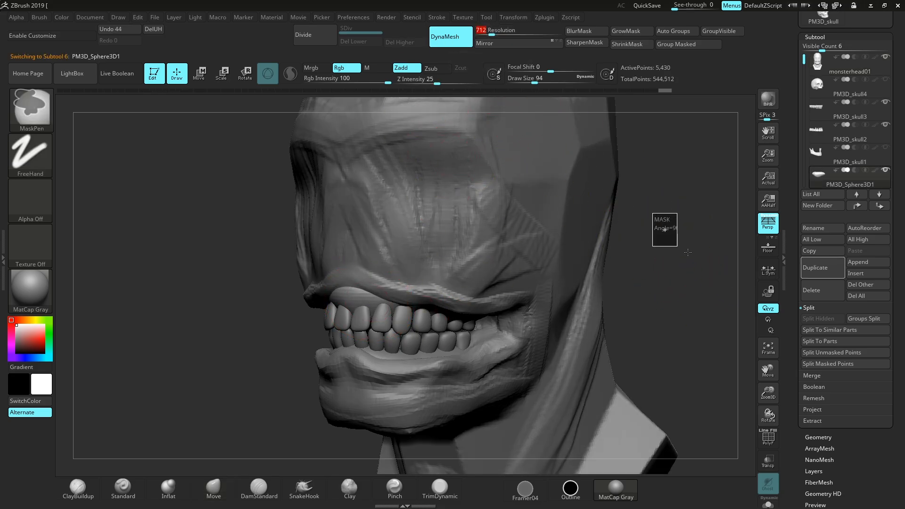
{"action": "left_click_drag", "start_coordinate": [666, 228], "coordinate": [669, 231], "text": "ctrl"}
{"action": "left_click_drag", "start_coordinate": [324, 309], "coordinate": [357, 298]}
{"action": "left_click_drag", "start_coordinate": [641, 297], "coordinate": [133, 446], "text": "ctrl"}
Sculpt gum ridges around the roots of the upper teeth with ClayBuildup at draw size 27 and lightly smooth them
{"action": "left_click", "coordinate": [94, 493]}
{"action": "left_click_drag", "start_coordinate": [746, 370], "coordinate": [736, 387], "text": "alt"}
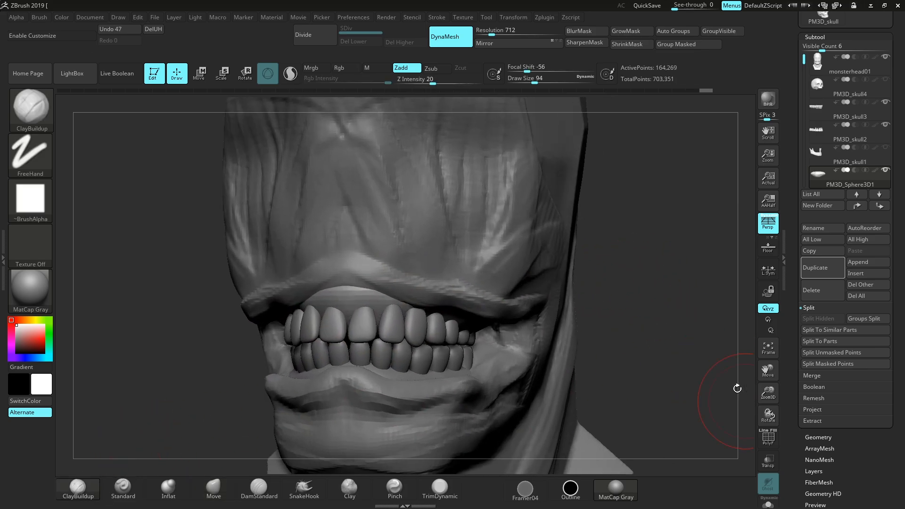
{"action": "key", "text": "s"}
{"action": "mouse_move", "coordinate": [672, 309]}
{"action": "left_mouse_down"}
{"action": "mouse_move", "coordinate": [660, 309]}
{"action": "mouse_move", "coordinate": [663, 259]}
{"action": "left_mouse_up"}
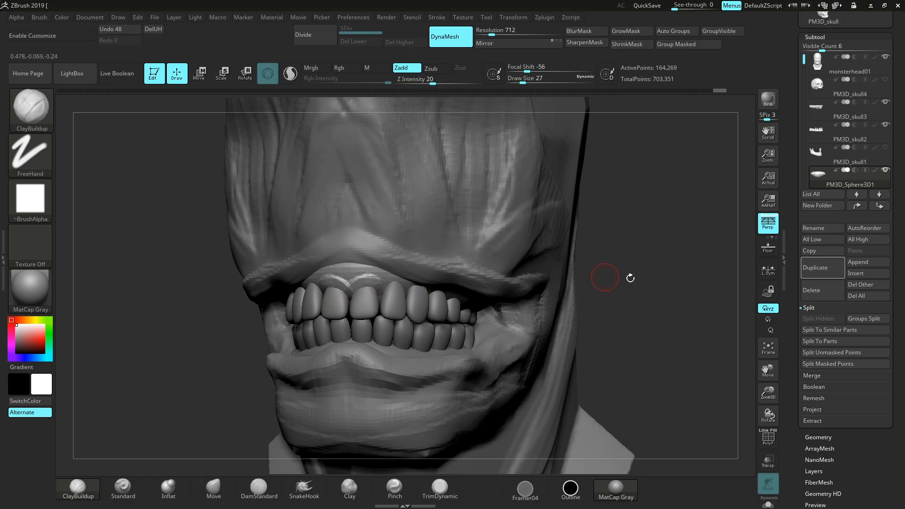
{"action": "left_click_drag", "start_coordinate": [630, 278], "coordinate": [360, 292]}
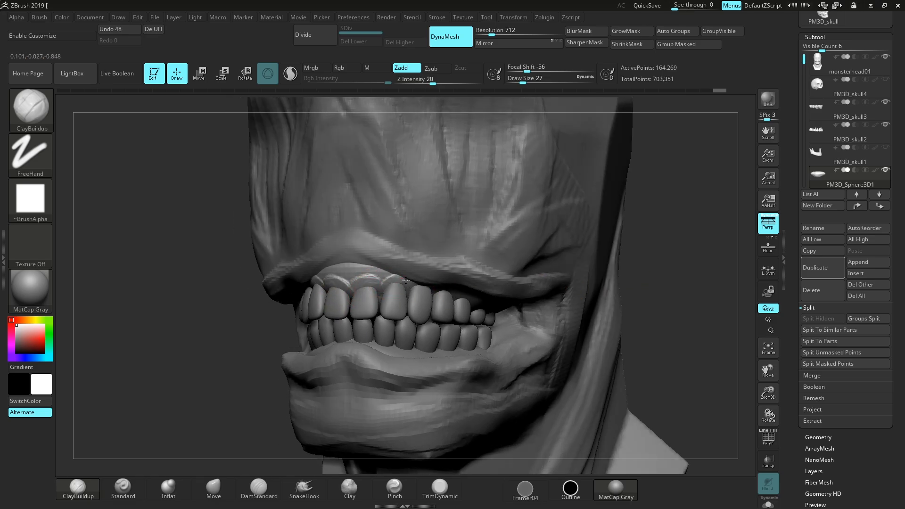
{"action": "left_click_drag", "start_coordinate": [405, 281], "coordinate": [414, 287]}
{"action": "mouse_move", "coordinate": [705, 273]}
{"action": "left_mouse_down"}
{"action": "mouse_move", "coordinate": [677, 275]}
{"action": "mouse_move", "coordinate": [593, 322]}
{"action": "left_mouse_up"}
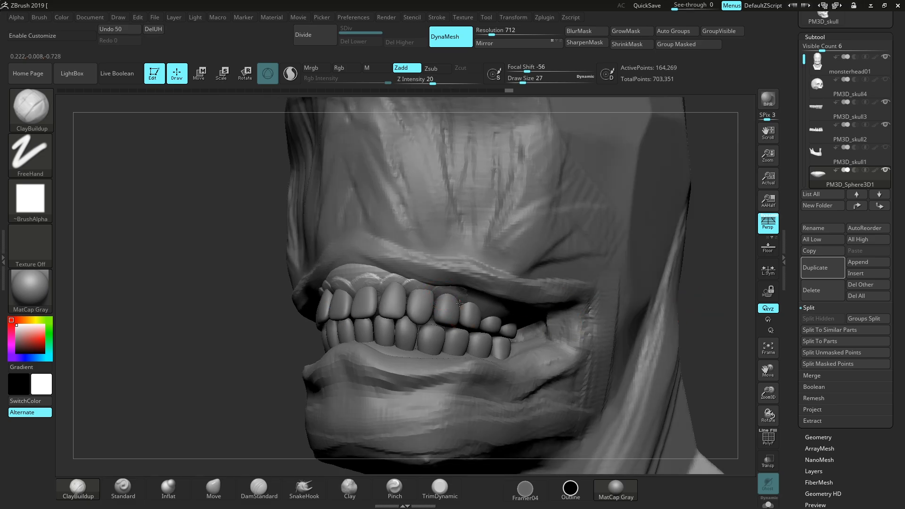
{"action": "left_click_drag", "start_coordinate": [726, 308], "coordinate": [672, 299]}
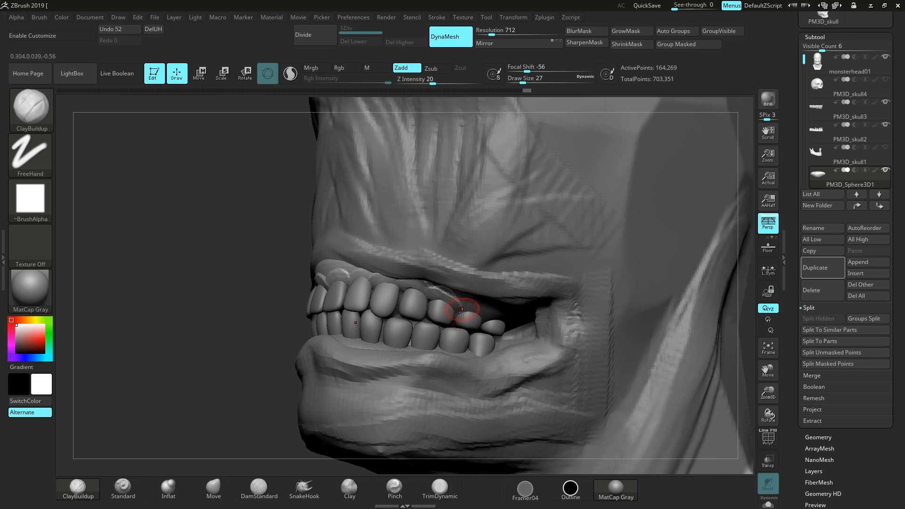
{"action": "mouse_move", "coordinate": [472, 309]}
{"action": "left_mouse_down"}
{"action": "mouse_move", "coordinate": [455, 305]}
{"action": "mouse_move", "coordinate": [495, 308]}
{"action": "left_mouse_up"}
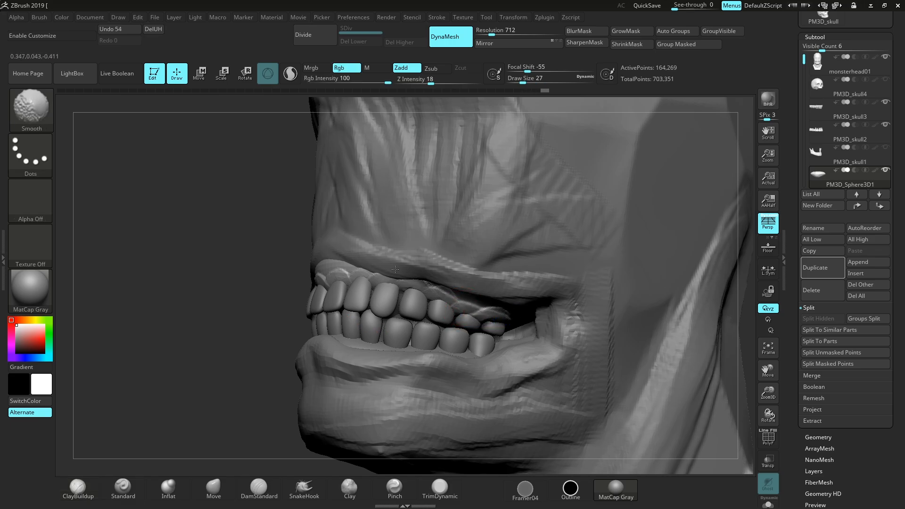
{"action": "left_click_drag", "start_coordinate": [418, 280], "coordinate": [431, 285], "text": "shift"}
Make the lower gum PM3D_Sphere3D2 the active subtool and remesh it with DynaMesh at resolution 616
{"action": "left_click_drag", "start_coordinate": [771, 396], "coordinate": [756, 346]}
{"action": "left_click_drag", "start_coordinate": [683, 313], "coordinate": [712, 337]}
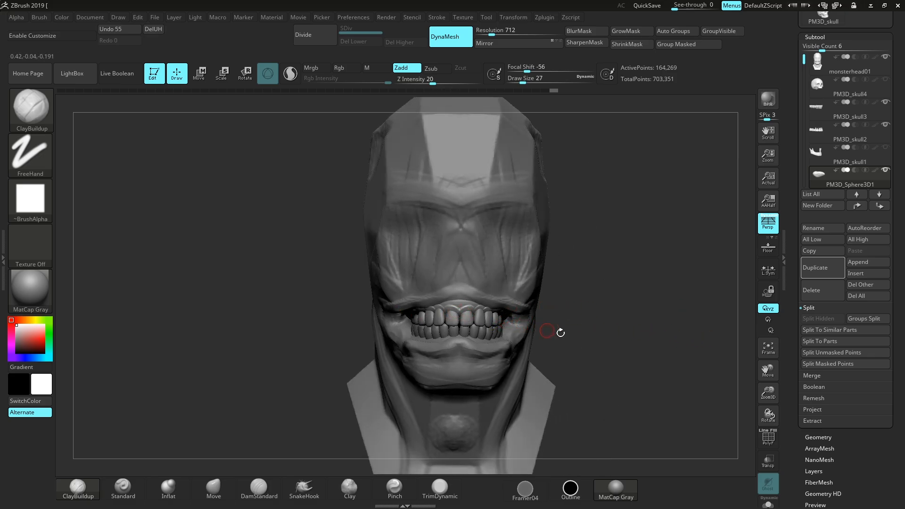
{"action": "left_click_drag", "start_coordinate": [563, 331], "coordinate": [606, 324]}
{"action": "left_click_drag", "start_coordinate": [757, 382], "coordinate": [699, 388]}
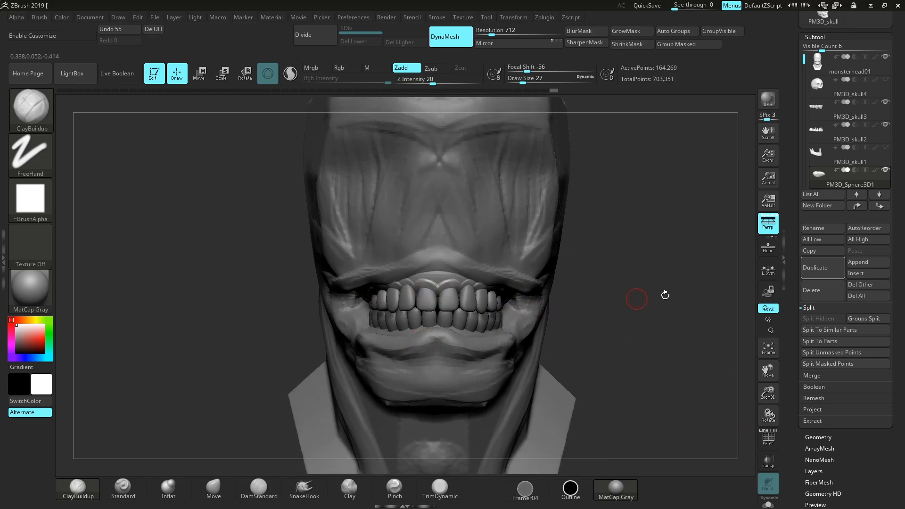
{"action": "mouse_move", "coordinate": [666, 295]}
{"action": "left_mouse_down"}
{"action": "mouse_move", "coordinate": [623, 316]}
{"action": "mouse_move", "coordinate": [659, 327]}
{"action": "left_mouse_up"}
{"action": "left_click", "coordinate": [490, 347], "text": "alt"}
{"action": "left_click_drag", "start_coordinate": [773, 409], "coordinate": [731, 445]}
{"action": "left_click_drag", "start_coordinate": [481, 34], "coordinate": [490, 35]}
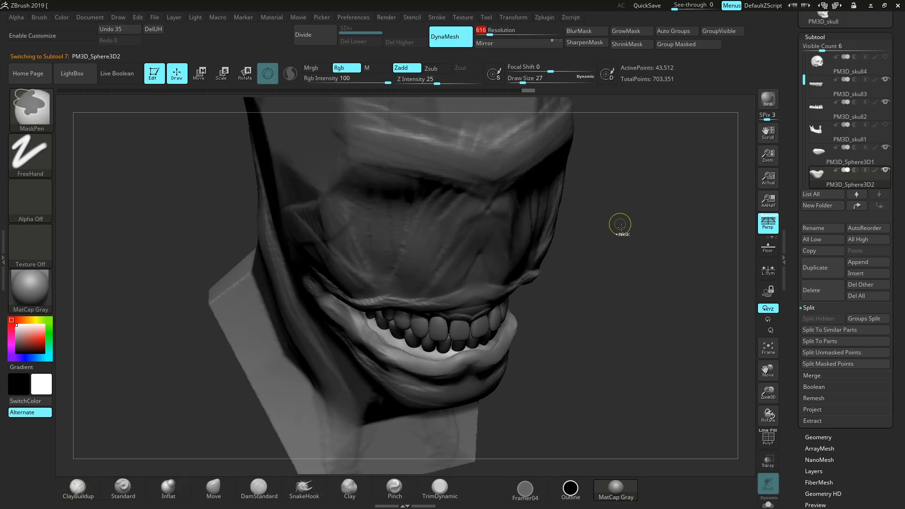
{"action": "left_click_drag", "start_coordinate": [620, 226], "coordinate": [644, 302], "text": "ctrl"}
Sculpt gum ridges along the base of the lower teeth with ClayBuildup at draw size 27 and smooth them
{"action": "left_click_drag", "start_coordinate": [654, 348], "coordinate": [698, 343]}
{"action": "mouse_move", "coordinate": [773, 394]}
{"action": "left_mouse_down"}
{"action": "mouse_move", "coordinate": [729, 408]}
{"action": "mouse_move", "coordinate": [587, 283]}
{"action": "left_mouse_up"}
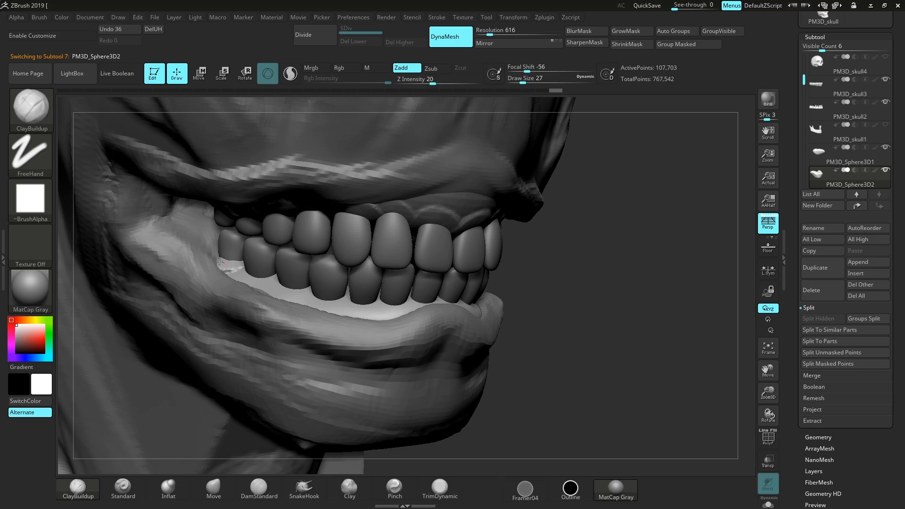
{"action": "mouse_move", "coordinate": [220, 261]}
{"action": "left_mouse_down"}
{"action": "mouse_move", "coordinate": [278, 280]}
{"action": "mouse_move", "coordinate": [313, 306]}
{"action": "mouse_move", "coordinate": [367, 309]}
{"action": "mouse_move", "coordinate": [405, 290]}
{"action": "mouse_move", "coordinate": [384, 304]}
{"action": "left_mouse_up"}
{"action": "left_click_drag", "start_coordinate": [582, 309], "coordinate": [560, 309]}
{"action": "left_click_drag", "start_coordinate": [397, 298], "coordinate": [424, 296]}
{"action": "key", "text": "shift"}
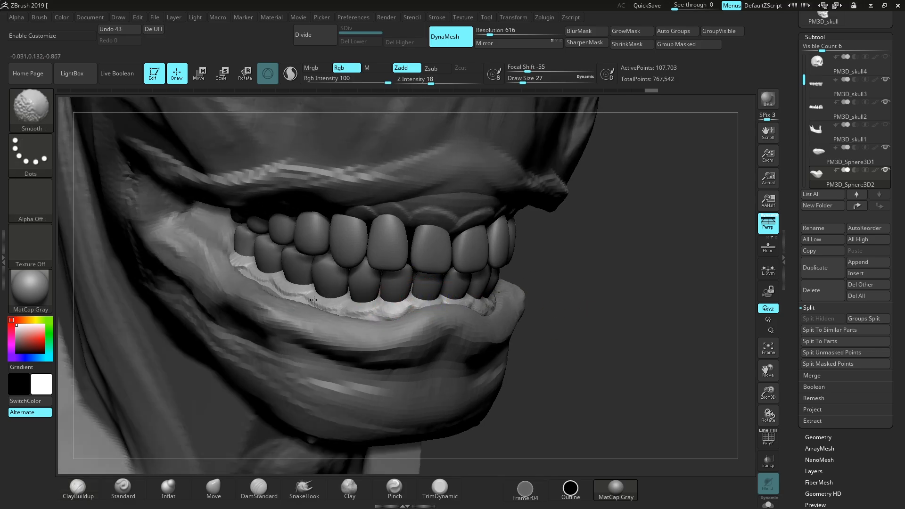
{"action": "left_click_drag", "start_coordinate": [313, 300], "coordinate": [263, 276], "text": "shift"}
{"action": "left_click_drag", "start_coordinate": [529, 329], "coordinate": [497, 330]}
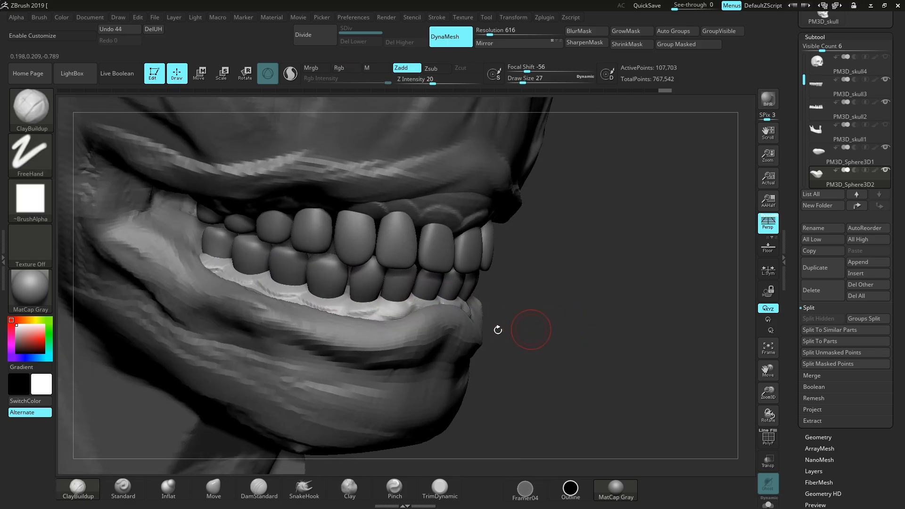
Remesh the lower gum with DynaMesh at resolution 944
{"action": "left_click", "coordinate": [494, 34]}
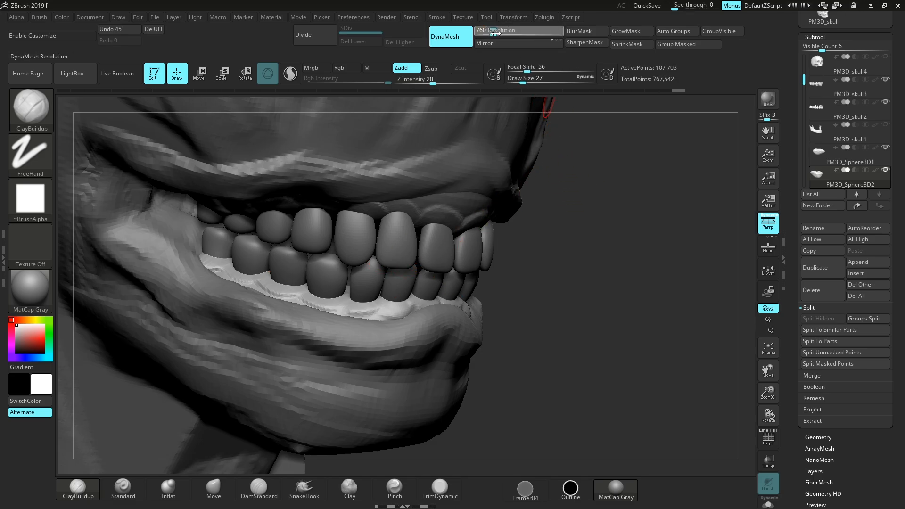
{"action": "left_click_drag", "start_coordinate": [495, 34], "coordinate": [499, 34]}
{"action": "left_click_drag", "start_coordinate": [615, 276], "coordinate": [633, 317], "text": "ctrl"}
Smooth the lower gum and rebuild its ridges between the lower teeth with ClayBuildup
{"action": "mouse_move", "coordinate": [362, 305]}
{"action": "left_mouse_down", "text": "shift"}
{"action": "mouse_move", "coordinate": [279, 285]}
{"action": "mouse_move", "coordinate": [298, 288]}
{"action": "left_mouse_up", "text": "shift"}
{"action": "left_click_drag", "start_coordinate": [245, 272], "coordinate": [392, 299]}
{"action": "left_click_drag", "start_coordinate": [515, 309], "coordinate": [455, 306]}
{"action": "left_click_drag", "start_coordinate": [406, 308], "coordinate": [467, 301]}
{"action": "left_click_drag", "start_coordinate": [600, 314], "coordinate": [453, 302]}
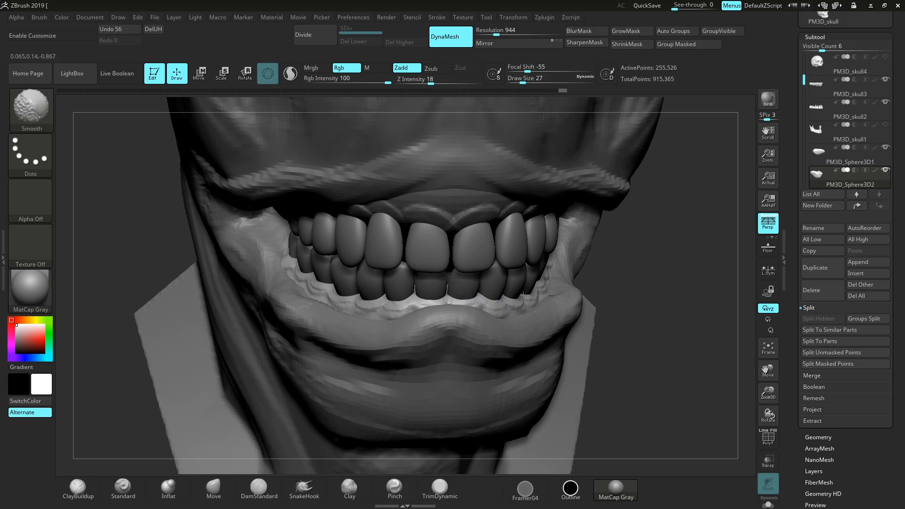
Make the upper teeth PM3D_skull2 the active subtool and flatten their biting edges with TrimDynamic at draw size 23
{"action": "mouse_move", "coordinate": [667, 323]}
{"action": "left_mouse_down"}
{"action": "mouse_move", "coordinate": [740, 368]}
{"action": "mouse_move", "coordinate": [669, 338]}
{"action": "mouse_move", "coordinate": [507, 317]}
{"action": "mouse_move", "coordinate": [424, 291]}
{"action": "left_mouse_up"}
{"action": "left_click", "coordinate": [424, 291], "text": "alt"}
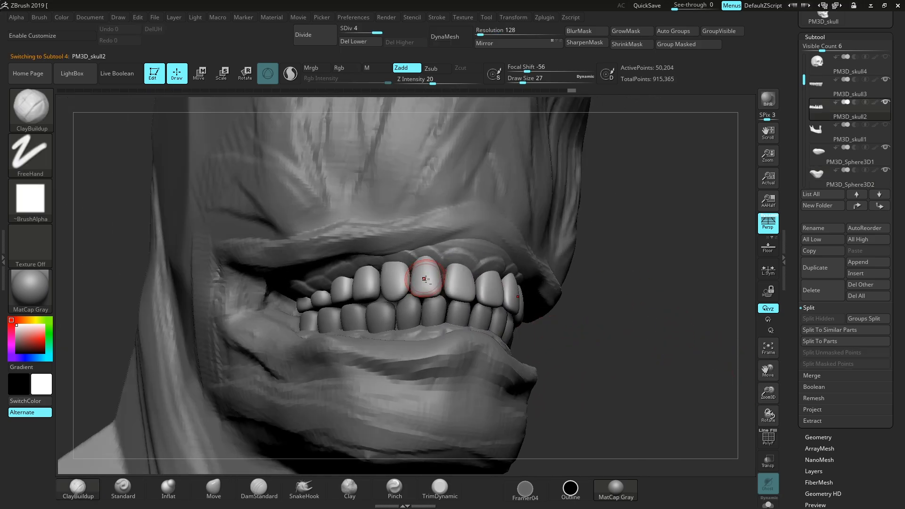
{"action": "left_click_drag", "start_coordinate": [118, 330], "coordinate": [283, 469]}
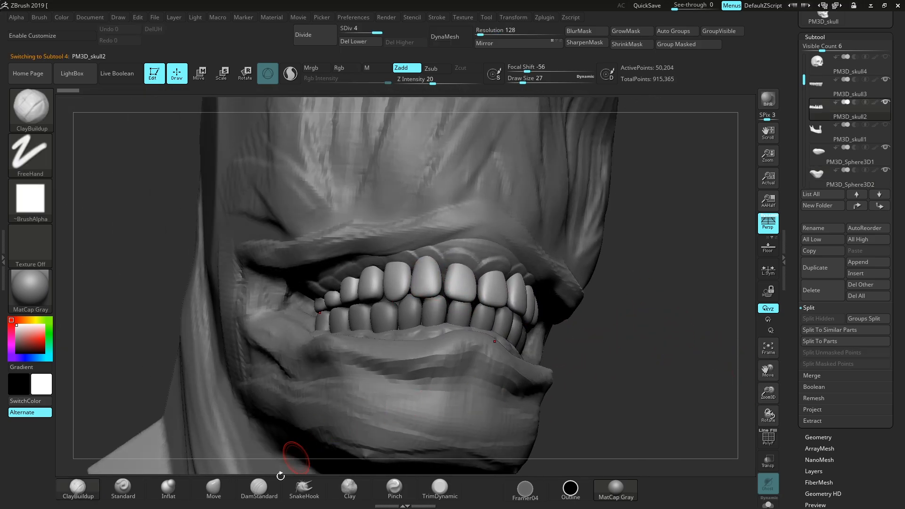
{"action": "left_click", "coordinate": [440, 488]}
{"action": "left_click_drag", "start_coordinate": [559, 335], "coordinate": [524, 297]}
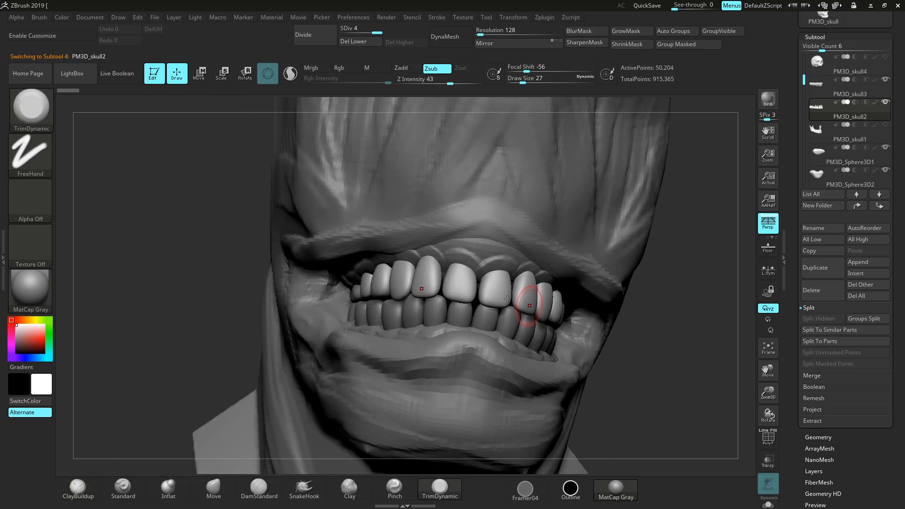
{"action": "key", "text": "space"}
{"action": "left_click_drag", "start_coordinate": [456, 287], "coordinate": [464, 288]}
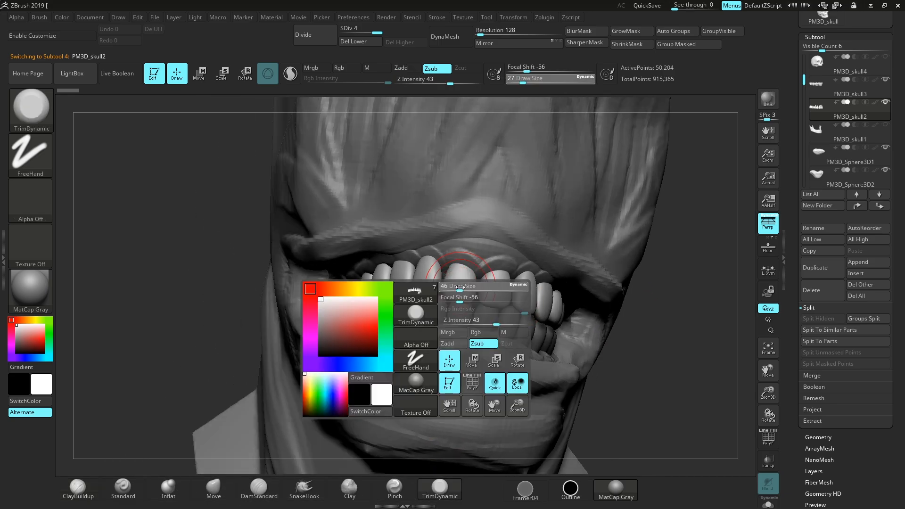
{"action": "mouse_move", "coordinate": [617, 351]}
{"action": "left_mouse_down"}
{"action": "mouse_move", "coordinate": [659, 343]}
{"action": "mouse_move", "coordinate": [698, 315]}
{"action": "mouse_move", "coordinate": [679, 314]}
{"action": "left_mouse_up"}
{"action": "key", "text": "space"}
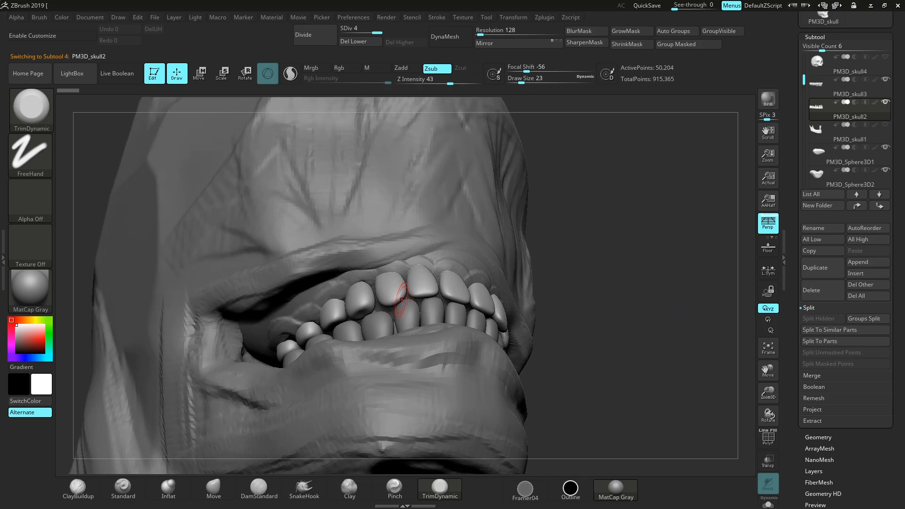
{"action": "mouse_move", "coordinate": [417, 295]}
{"action": "left_mouse_down"}
{"action": "mouse_move", "coordinate": [338, 320]}
{"action": "mouse_move", "coordinate": [287, 356]}
{"action": "mouse_move", "coordinate": [304, 338]}
{"action": "left_mouse_up"}
{"action": "mouse_move", "coordinate": [309, 330]}
{"action": "right_mouse_down"}
{"action": "mouse_move", "coordinate": [583, 382]}
{"action": "mouse_move", "coordinate": [641, 359]}
{"action": "mouse_move", "coordinate": [356, 333]}
{"action": "right_mouse_up"}
{"action": "left_click_drag", "start_coordinate": [358, 315], "coordinate": [429, 332]}
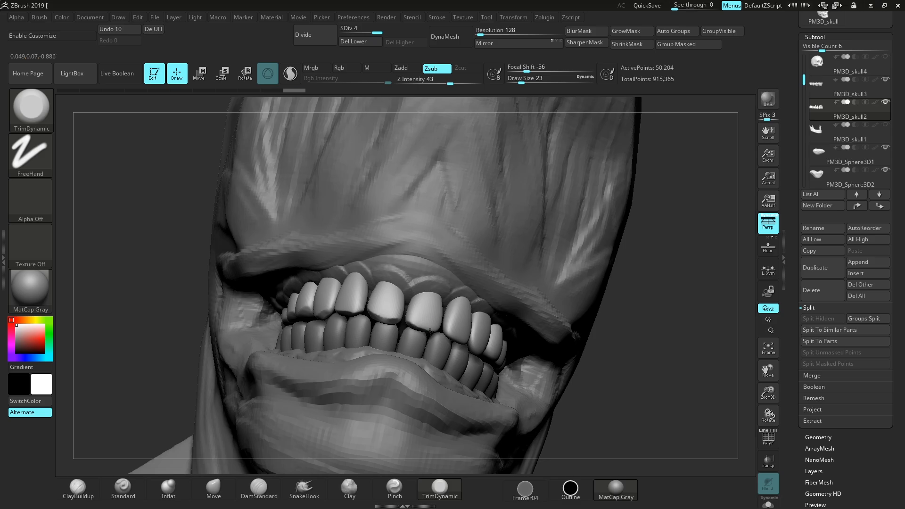
Trim the edges of the remaining upper teeth on the opposite side of the mouth with TrimDynamic
{"action": "mouse_move", "coordinate": [653, 341]}
{"action": "left_mouse_down"}
{"action": "mouse_move", "coordinate": [670, 350]}
{"action": "mouse_move", "coordinate": [632, 313]}
{"action": "left_mouse_up"}
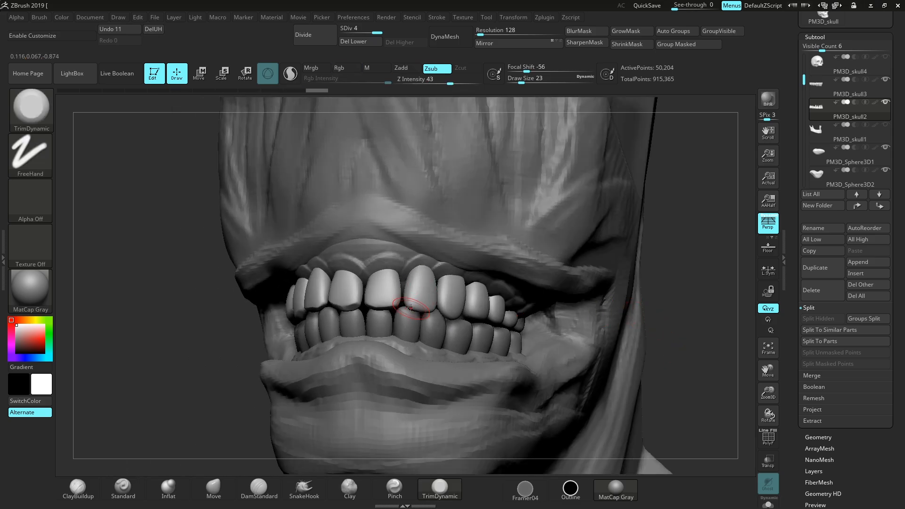
{"action": "left_click_drag", "start_coordinate": [423, 309], "coordinate": [489, 319]}
{"action": "mouse_move", "coordinate": [693, 323]}
{"action": "left_mouse_down"}
{"action": "mouse_move", "coordinate": [508, 333]}
{"action": "mouse_move", "coordinate": [576, 355]}
{"action": "left_mouse_up"}
{"action": "mouse_move", "coordinate": [660, 344]}
{"action": "left_mouse_down"}
{"action": "mouse_move", "coordinate": [766, 359]}
{"action": "mouse_move", "coordinate": [721, 348]}
{"action": "left_mouse_up"}
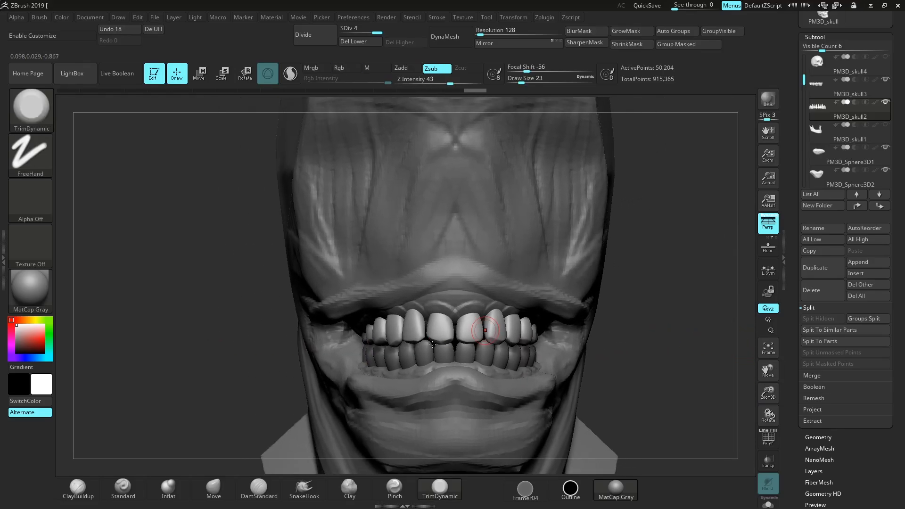
{"action": "left_click", "coordinate": [214, 489]}
{"action": "key", "text": "space"}
{"action": "left_click_drag", "start_coordinate": [453, 319], "coordinate": [457, 319]}
{"action": "left_click_drag", "start_coordinate": [678, 351], "coordinate": [687, 320], "text": "alt"}
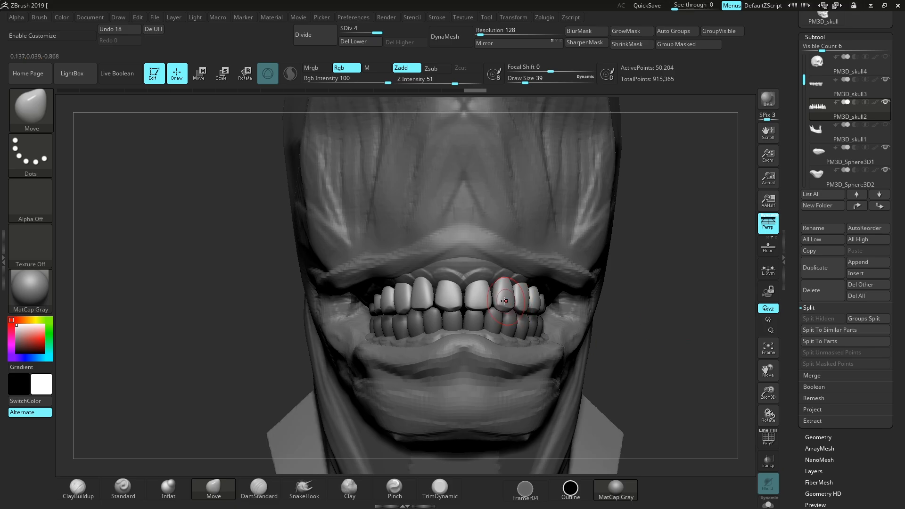
{"action": "left_click_drag", "start_coordinate": [504, 300], "coordinate": [505, 330]}
{"action": "key", "text": "ctrl+z"}
{"action": "key", "text": "space"}
{"action": "key", "text": "space"}
{"action": "key", "text": "ctrl+z"}
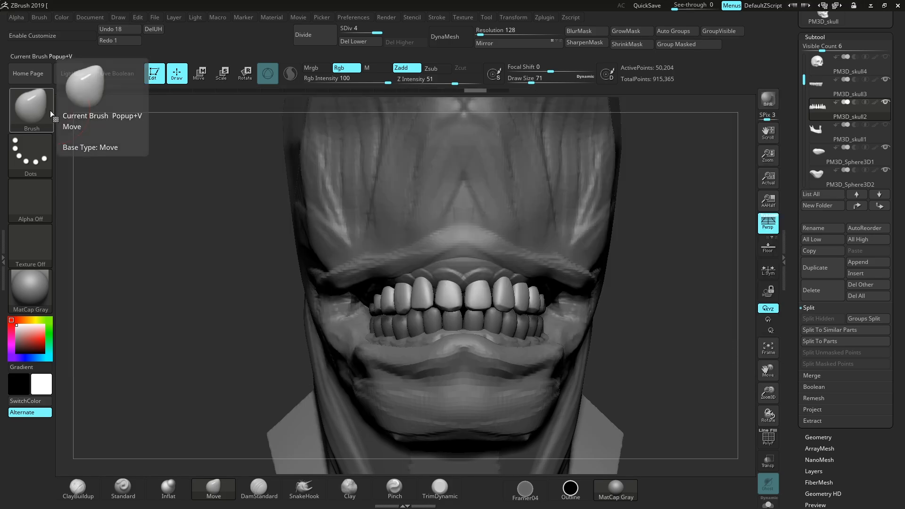
Switch to the Move Topological brush and set its draw size to 33
{"action": "left_click", "coordinate": [39, 107]}
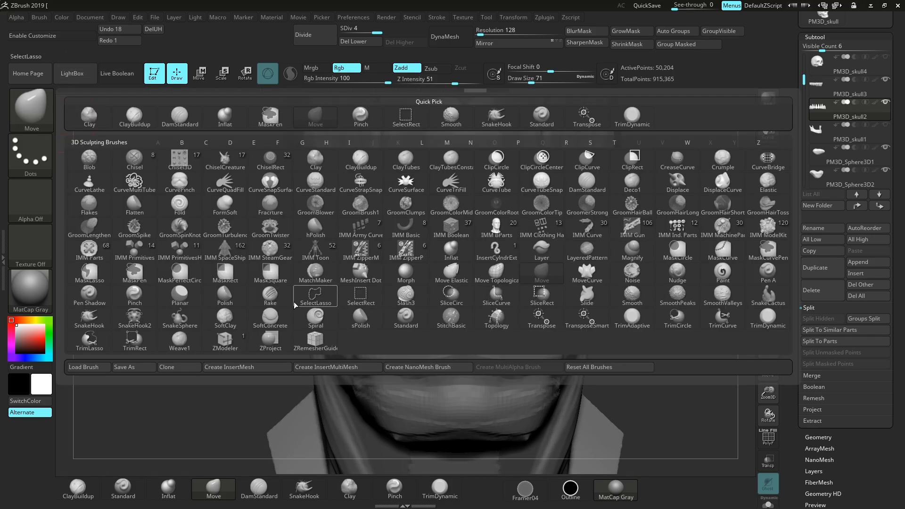
{"action": "left_click", "coordinate": [497, 273]}
{"action": "key", "text": "space"}
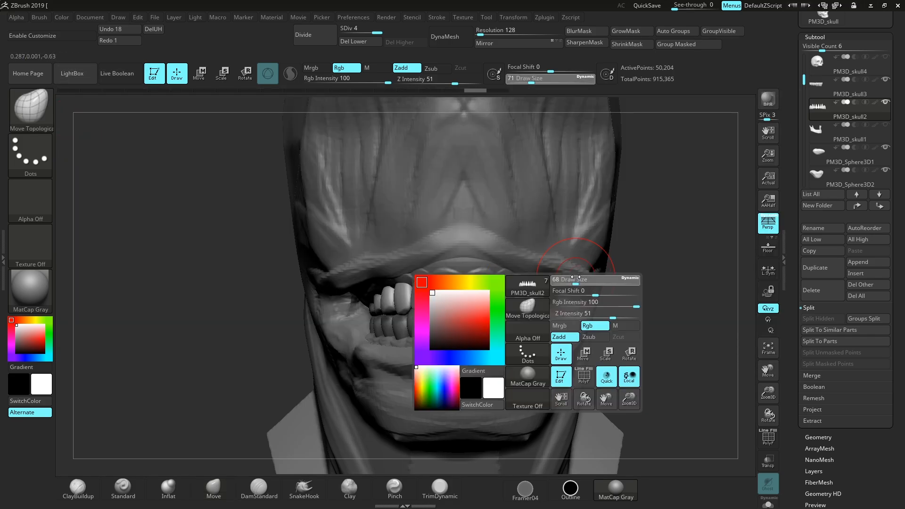
{"action": "left_click_drag", "start_coordinate": [575, 277], "coordinate": [571, 277]}
{"action": "left_click_drag", "start_coordinate": [678, 300], "coordinate": [653, 290]}
{"action": "key", "text": "space"}
{"action": "left_click_drag", "start_coordinate": [653, 290], "coordinate": [649, 291]}
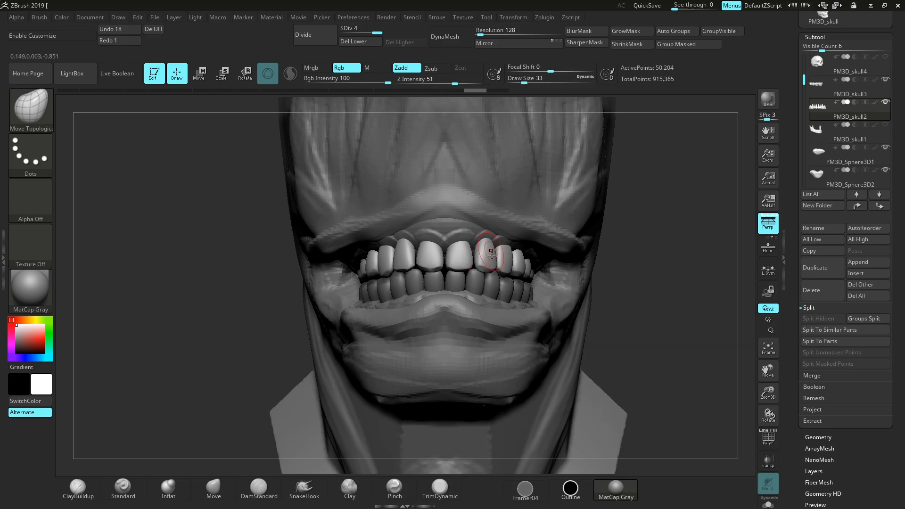
{"action": "key", "text": "ctrl+z"}
{"action": "mouse_move", "coordinate": [484, 282]}
{"action": "left_mouse_down"}
{"action": "mouse_move", "coordinate": [497, 282]}
{"action": "mouse_move", "coordinate": [487, 278]}
{"action": "mouse_move", "coordinate": [486, 287]}
{"action": "left_mouse_up"}
{"action": "key", "text": "space"}
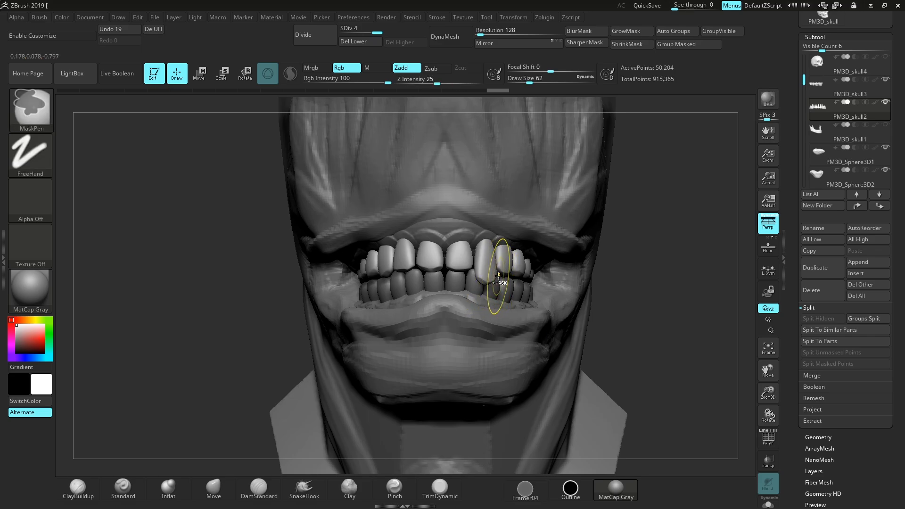
{"action": "key", "text": "ctrl+z"}
Pull one upper canine on each side down into a pointed fang with Move Topological at draw size 31
{"action": "key", "text": "space"}
{"action": "key", "text": "space"}
{"action": "left_click_drag", "start_coordinate": [602, 266], "coordinate": [572, 267]}
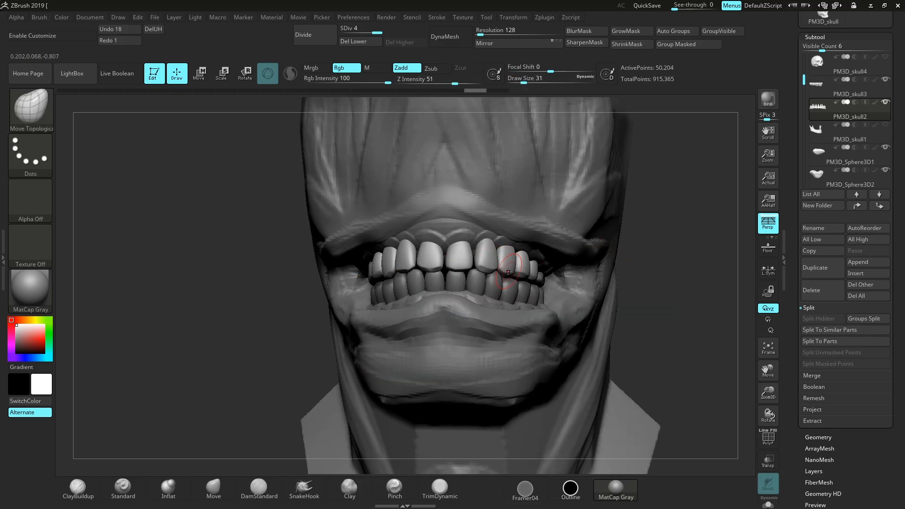
{"action": "left_click_drag", "start_coordinate": [506, 280], "coordinate": [505, 291]}
{"action": "left_click_drag", "start_coordinate": [587, 263], "coordinate": [565, 268]}
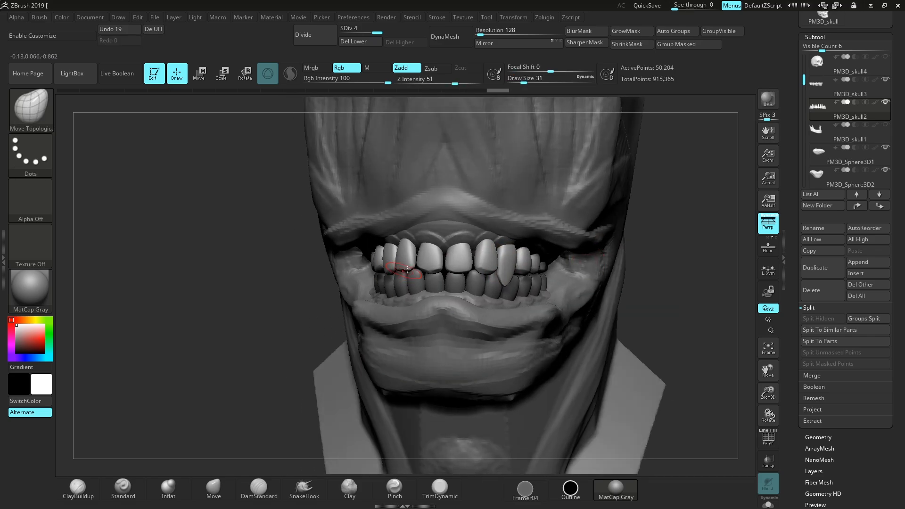
{"action": "mouse_move", "coordinate": [330, 298]}
{"action": "left_mouse_down"}
{"action": "mouse_move", "coordinate": [372, 281]}
{"action": "mouse_move", "coordinate": [387, 288]}
{"action": "left_mouse_up"}
{"action": "mouse_move", "coordinate": [705, 286]}
{"action": "left_mouse_down"}
{"action": "mouse_move", "coordinate": [674, 298]}
{"action": "mouse_move", "coordinate": [543, 305]}
{"action": "left_mouse_up"}
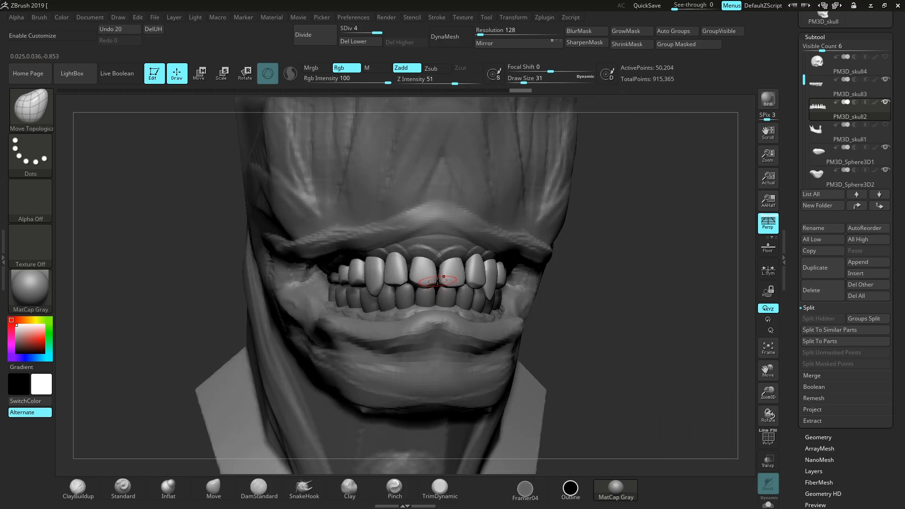
{"action": "left_click_drag", "start_coordinate": [593, 269], "coordinate": [505, 283]}
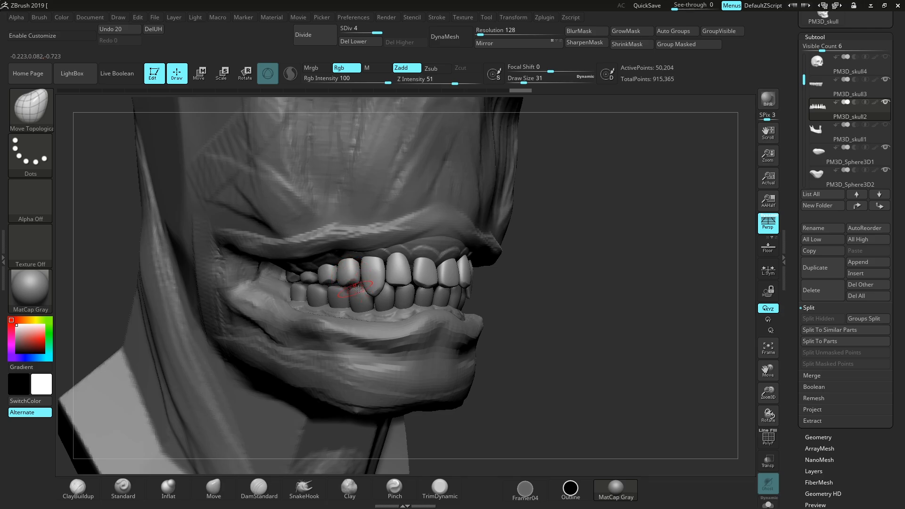
{"action": "left_click_drag", "start_coordinate": [637, 279], "coordinate": [542, 297]}
{"action": "left_click_drag", "start_coordinate": [655, 287], "coordinate": [559, 298]}
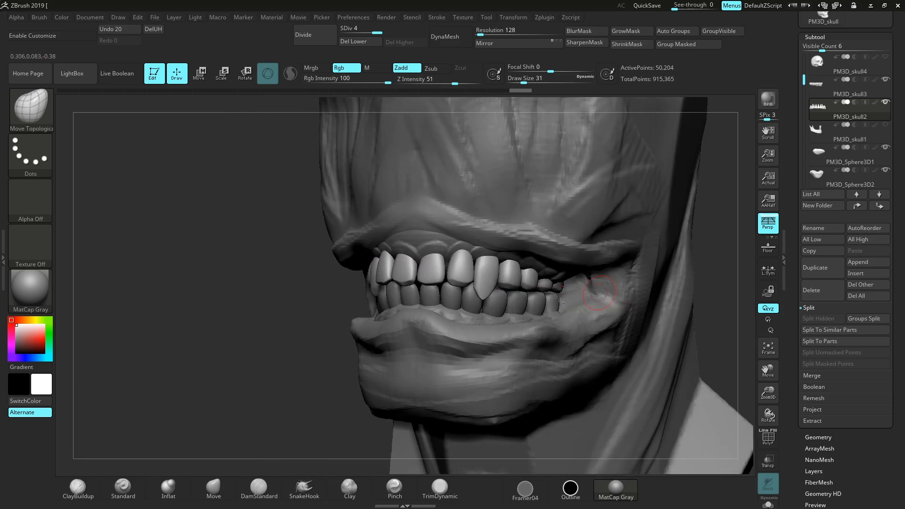
{"action": "left_click", "coordinate": [449, 295], "text": "alt"}
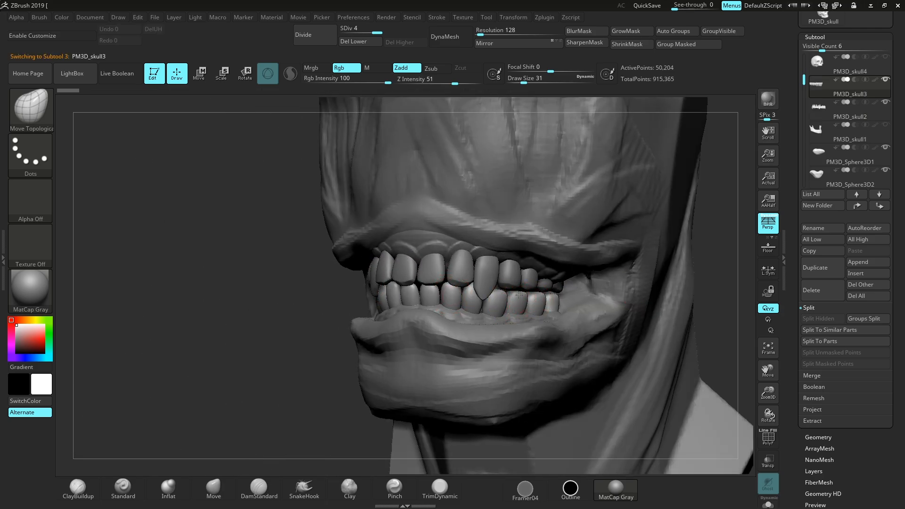
{"action": "left_click_drag", "start_coordinate": [522, 284], "coordinate": [524, 282]}
{"action": "key", "text": "ctrl+z"}
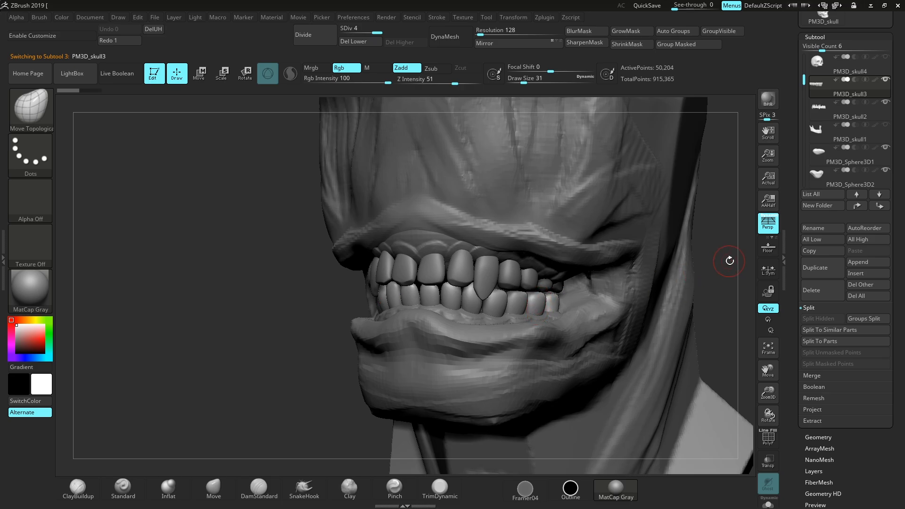
Make monsterhead01 the active subtool and reshape the lower lip near its middle with the Move brush at draw size 71
{"action": "left_click_drag", "start_coordinate": [729, 260], "coordinate": [765, 274]}
{"action": "left_click_drag", "start_coordinate": [768, 370], "coordinate": [764, 375]}
{"action": "left_click", "coordinate": [215, 483]}
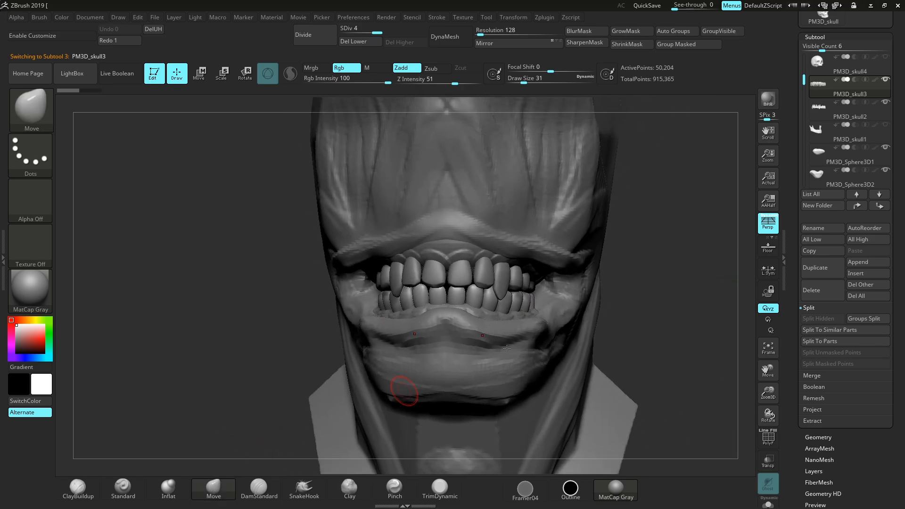
{"action": "key", "text": "space"}
{"action": "left_click_drag", "start_coordinate": [651, 282], "coordinate": [644, 285]}
{"action": "mouse_move", "coordinate": [768, 392]}
{"action": "left_mouse_down"}
{"action": "mouse_move", "coordinate": [760, 361]}
{"action": "mouse_move", "coordinate": [683, 333]}
{"action": "mouse_move", "coordinate": [732, 330]}
{"action": "left_mouse_up"}
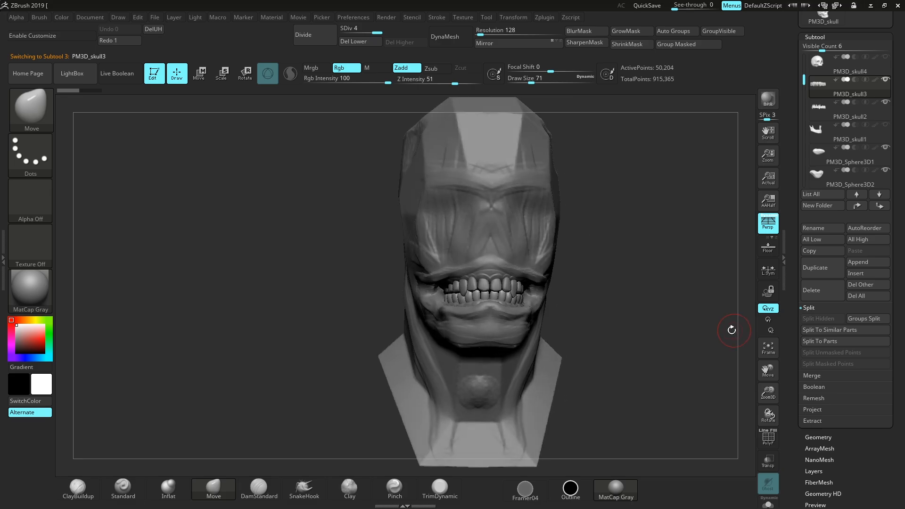
{"action": "left_click", "coordinate": [488, 251], "text": "alt"}
{"action": "left_click_drag", "start_coordinate": [766, 401], "coordinate": [766, 458]}
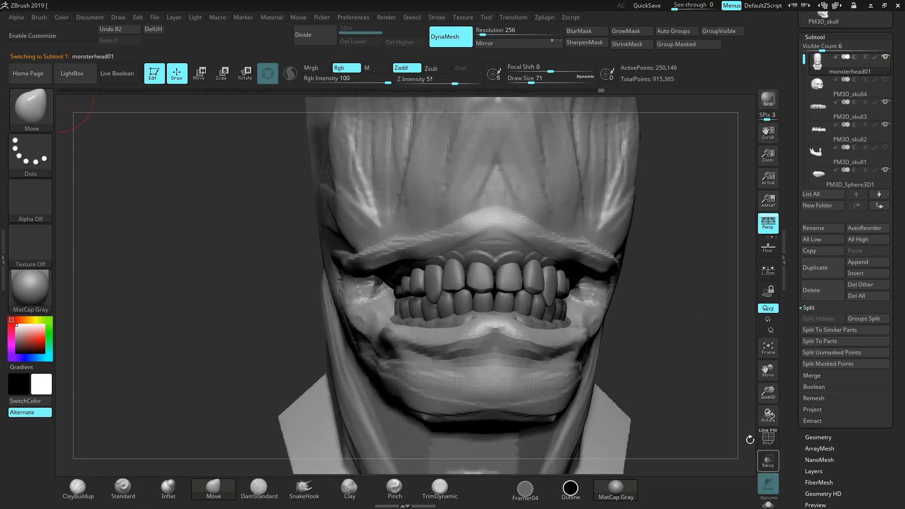
{"action": "mouse_move", "coordinate": [683, 291]}
{"action": "left_mouse_down", "text": "alt"}
{"action": "mouse_move", "coordinate": [701, 271]}
{"action": "mouse_move", "coordinate": [705, 282]}
{"action": "left_mouse_up", "text": "alt"}
{"action": "left_click_drag", "start_coordinate": [479, 304], "coordinate": [483, 297]}
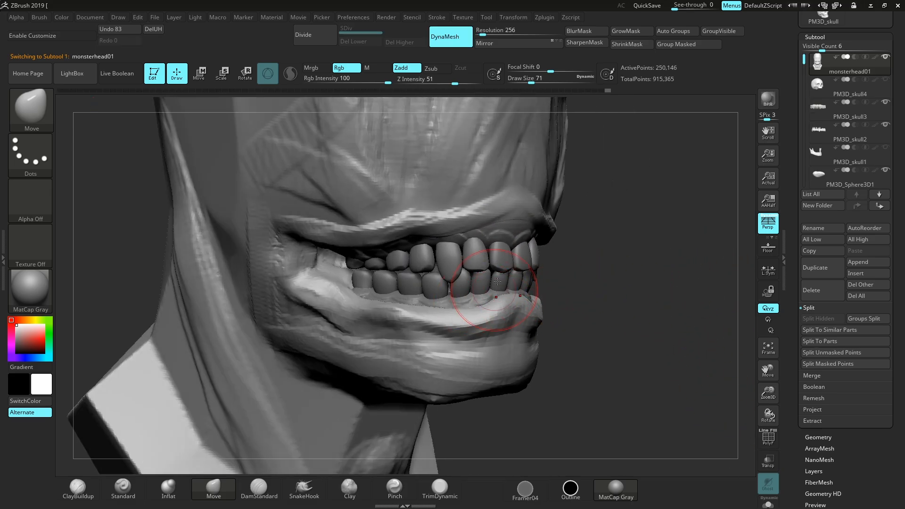
Subdivide the lower gum PM3D_Sphere3D2 once and carve a groove below the fang with DamStandard at draw size 20 and Z Intensity 13
{"action": "left_click", "coordinate": [473, 302], "text": "alt"}
{"action": "key", "text": "ctrl+d"}
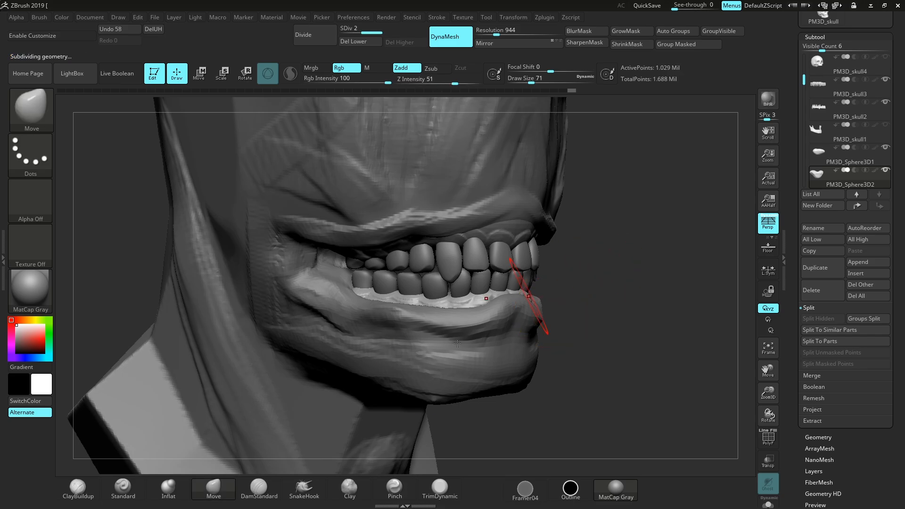
{"action": "left_click", "coordinate": [268, 484]}
{"action": "left_click_drag", "start_coordinate": [767, 397], "coordinate": [764, 431]}
{"action": "key", "text": "space"}
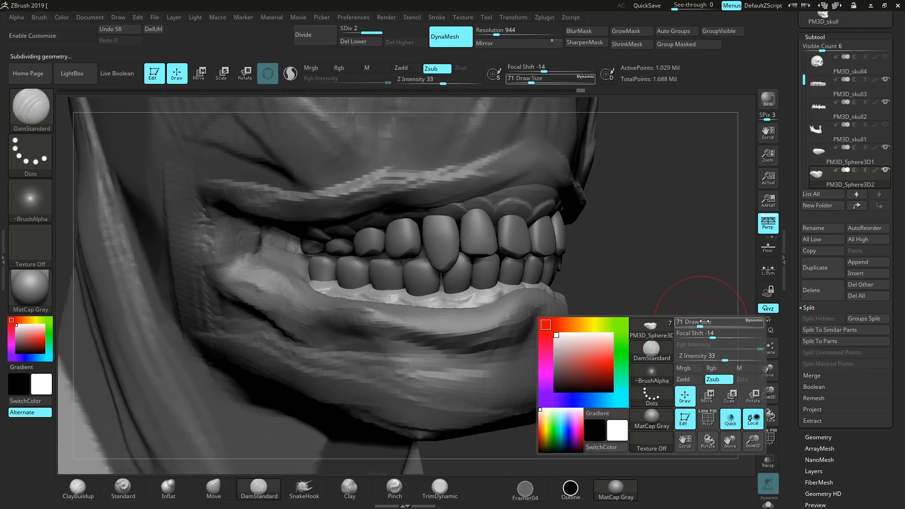
{"action": "left_click_drag", "start_coordinate": [702, 322], "coordinate": [688, 320]}
{"action": "left_click_drag", "start_coordinate": [441, 80], "coordinate": [426, 84]}
{"action": "left_click_drag", "start_coordinate": [681, 316], "coordinate": [668, 325]}
{"action": "left_click_drag", "start_coordinate": [474, 296], "coordinate": [467, 303]}
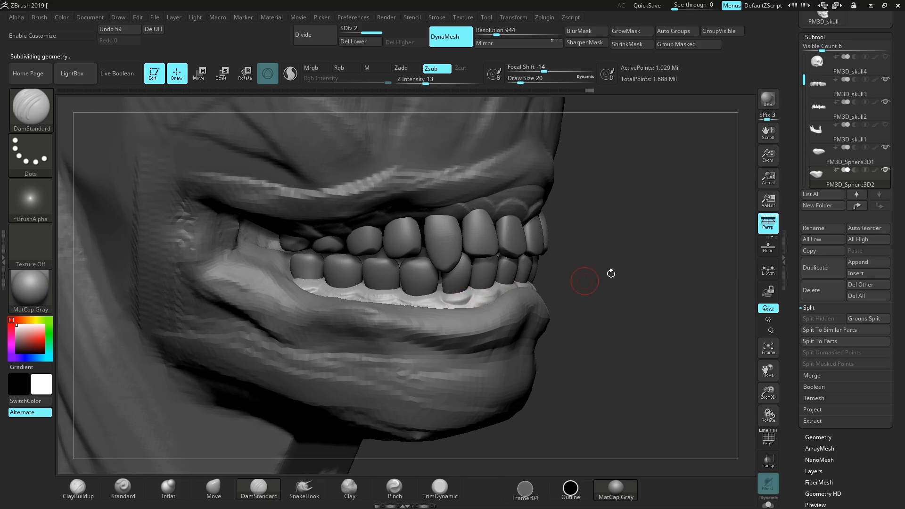
Carve further grooves into the lower gum around the roots of the front and back teeth with DamStandard
{"action": "left_click_drag", "start_coordinate": [611, 273], "coordinate": [464, 306]}
{"action": "left_click_drag", "start_coordinate": [500, 283], "coordinate": [490, 298]}
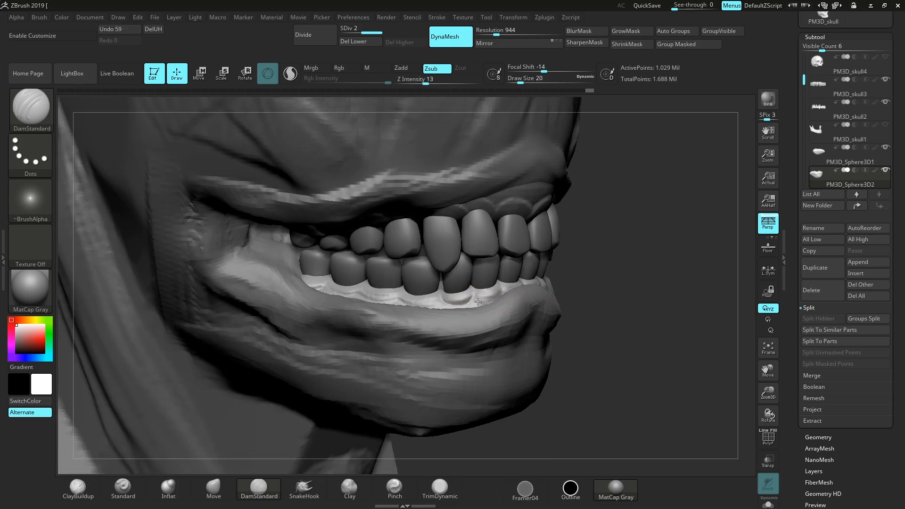
{"action": "mouse_move", "coordinate": [660, 288]}
{"action": "left_mouse_down"}
{"action": "mouse_move", "coordinate": [536, 285]}
{"action": "mouse_move", "coordinate": [703, 274]}
{"action": "left_mouse_up"}
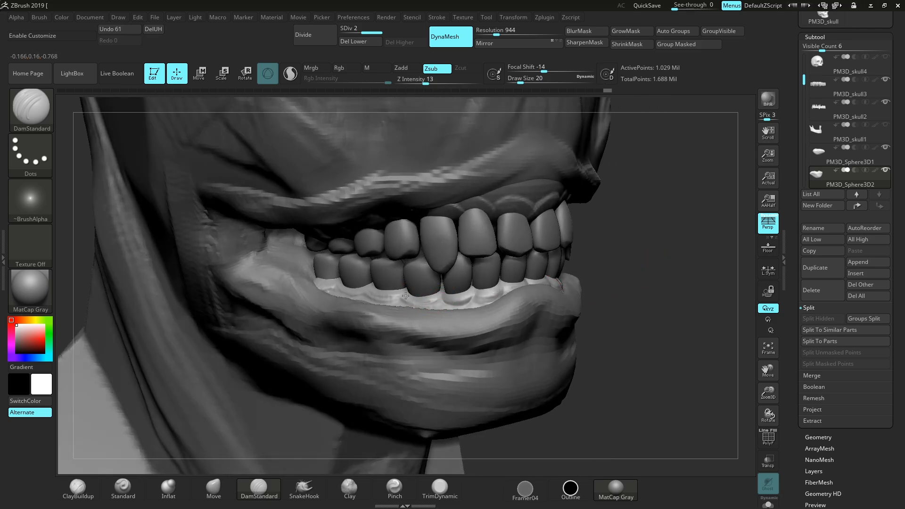
{"action": "left_click_drag", "start_coordinate": [442, 293], "coordinate": [441, 289]}
{"action": "left_click_drag", "start_coordinate": [644, 291], "coordinate": [606, 297]}
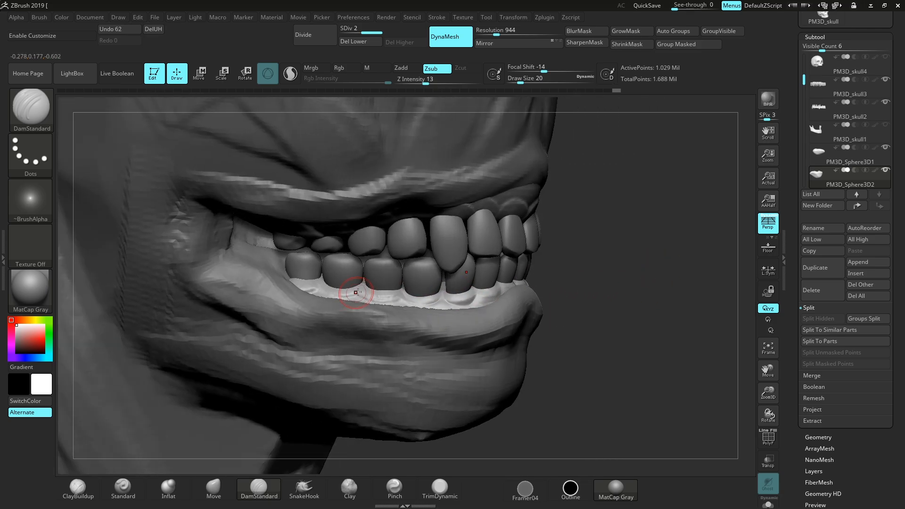
{"action": "left_click_drag", "start_coordinate": [363, 294], "coordinate": [365, 293]}
{"action": "left_click_drag", "start_coordinate": [654, 252], "coordinate": [644, 276]}
{"action": "left_click_drag", "start_coordinate": [312, 291], "coordinate": [339, 289]}
Make the upper gum PM3D_Sphere3D1 active, subdivide it once and carve grooves around the front tooth roots with DamStandard at draw size 20
{"action": "left_click_drag", "start_coordinate": [622, 237], "coordinate": [497, 226]}
{"action": "left_click", "coordinate": [515, 208], "text": "alt"}
{"action": "key", "text": "ctrl+d"}
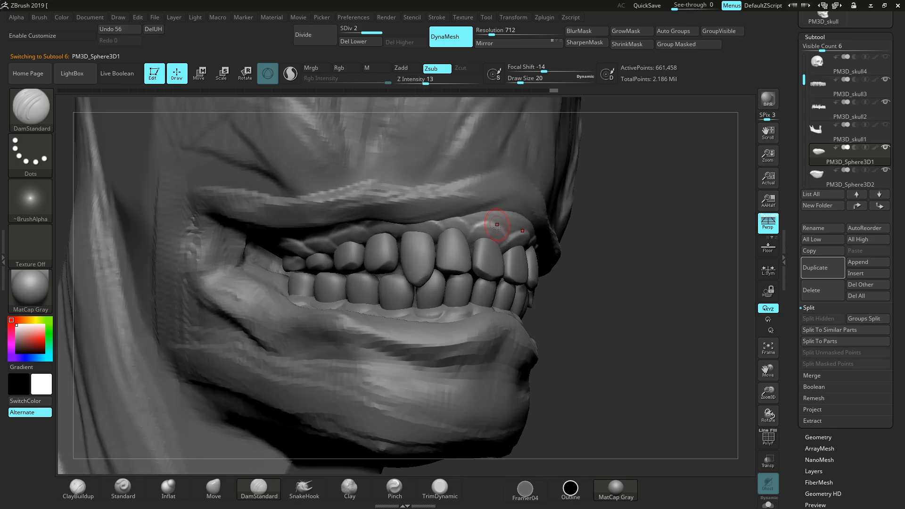
{"action": "left_click_drag", "start_coordinate": [583, 232], "coordinate": [509, 238]}
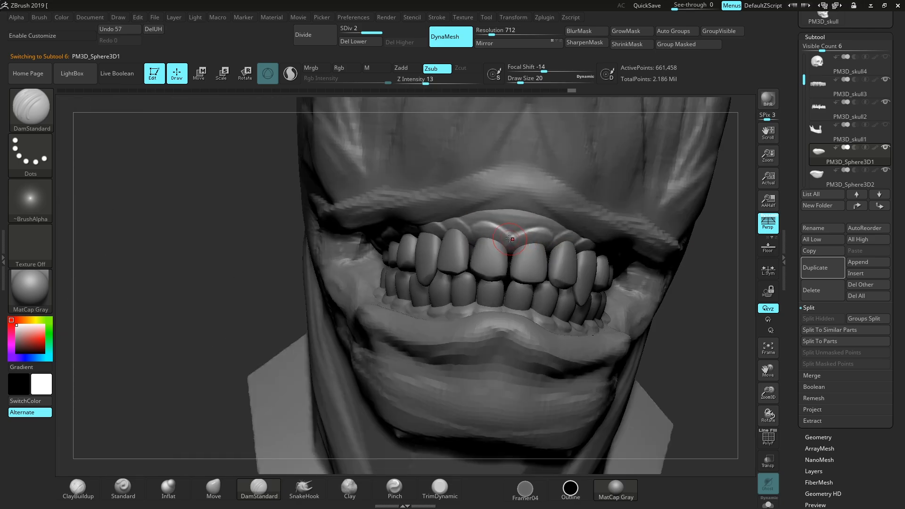
{"action": "left_click_drag", "start_coordinate": [680, 328], "coordinate": [721, 318]}
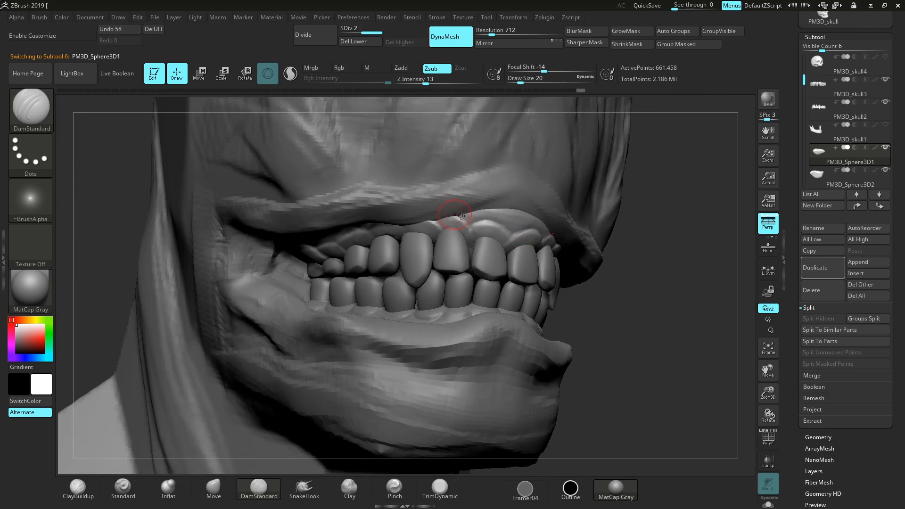
{"action": "left_click_drag", "start_coordinate": [444, 219], "coordinate": [447, 218]}
{"action": "left_click_drag", "start_coordinate": [576, 304], "coordinate": [619, 307]}
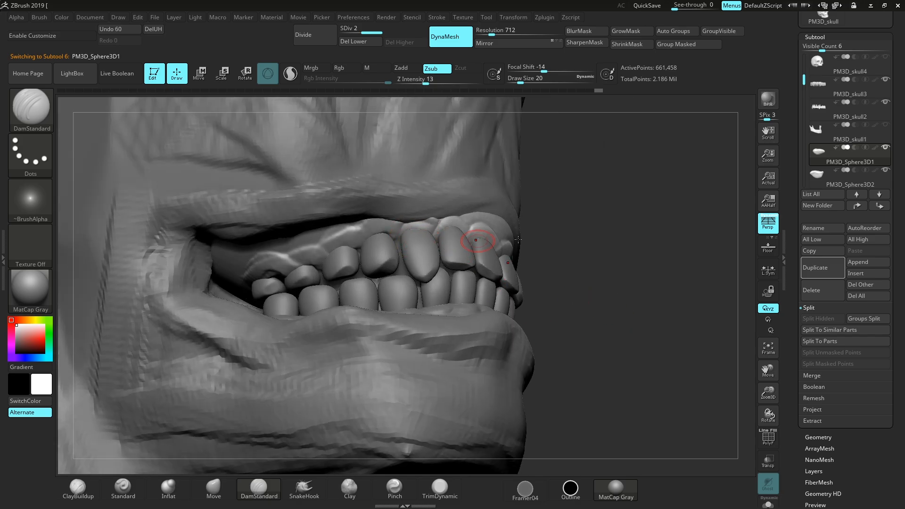
Carve further DamStandard grooves into the upper gum around the back tooth roots and lightly smooth the gum above the rearmost tooth
{"action": "mouse_move", "coordinate": [356, 252]}
{"action": "left_mouse_down"}
{"action": "mouse_move", "coordinate": [385, 224]}
{"action": "mouse_move", "coordinate": [363, 228]}
{"action": "left_mouse_up"}
{"action": "left_click_drag", "start_coordinate": [571, 233], "coordinate": [605, 230]}
{"action": "left_click_drag", "start_coordinate": [293, 250], "coordinate": [323, 242]}
{"action": "left_click_drag", "start_coordinate": [550, 226], "coordinate": [580, 225]}
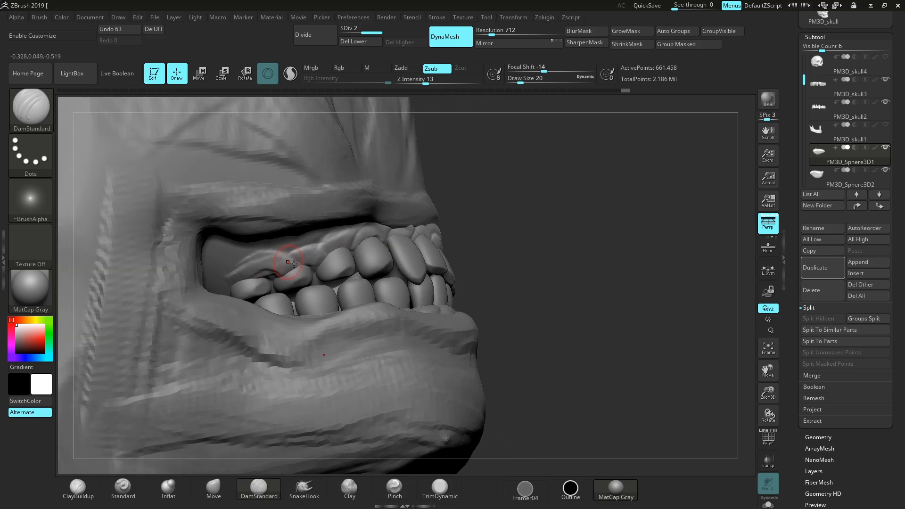
{"action": "left_click_drag", "start_coordinate": [277, 264], "coordinate": [236, 272]}
{"action": "left_click_drag", "start_coordinate": [560, 258], "coordinate": [584, 257]}
{"action": "key", "text": "shift"}
{"action": "left_click_drag", "start_coordinate": [263, 278], "coordinate": [267, 278], "text": "shift"}
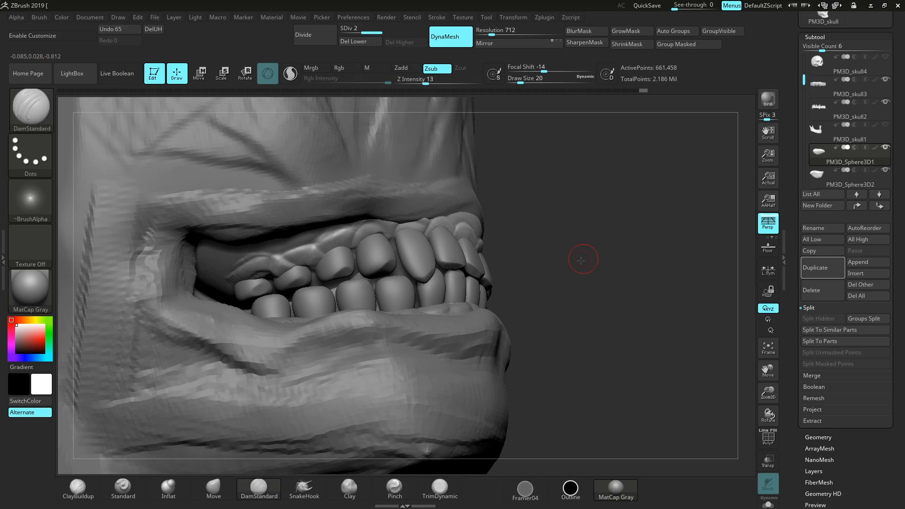
{"action": "left_click_drag", "start_coordinate": [582, 259], "coordinate": [595, 259]}
Make the upper teeth PM3D_skull2 active and nudge the rearmost tooth with the Move brush at draw size 71
{"action": "left_click", "coordinate": [255, 289], "text": "alt"}
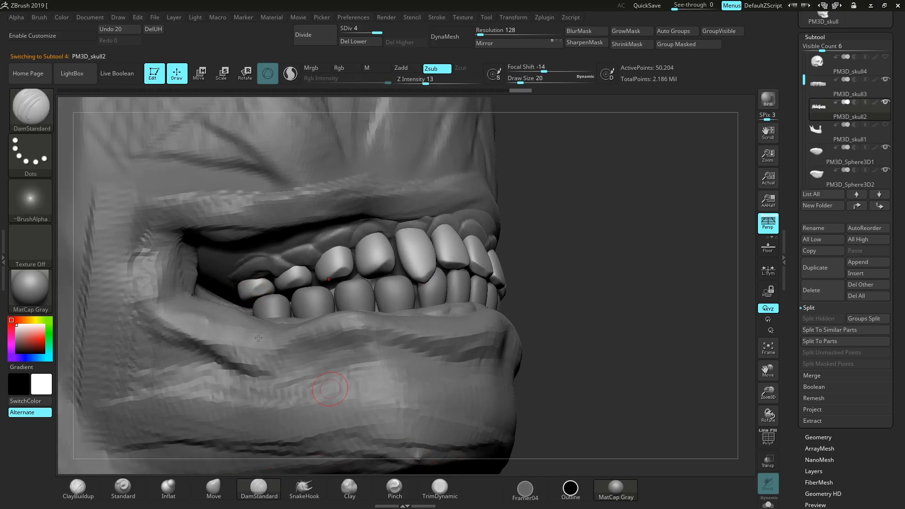
{"action": "left_click", "coordinate": [213, 486]}
{"action": "key", "text": "space"}
{"action": "left_click_drag", "start_coordinate": [279, 362], "coordinate": [278, 361]}
{"action": "left_click_drag", "start_coordinate": [277, 353], "coordinate": [284, 343]}
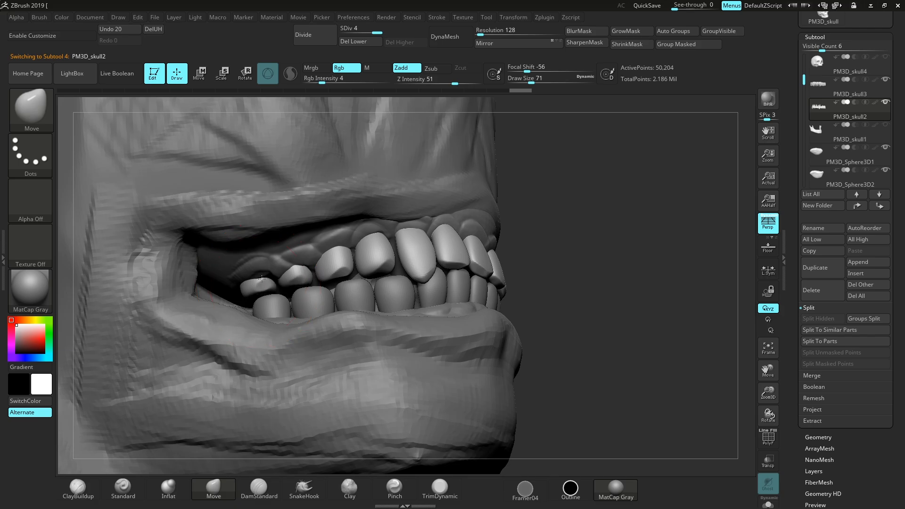
Make the upper gum PM3D_Sphere3D1 active and pull its edge into place around the rear teeth with the Move brush
{"action": "left_click", "coordinate": [241, 280], "text": "alt"}
{"action": "left_click_drag", "start_coordinate": [244, 279], "coordinate": [249, 290]}
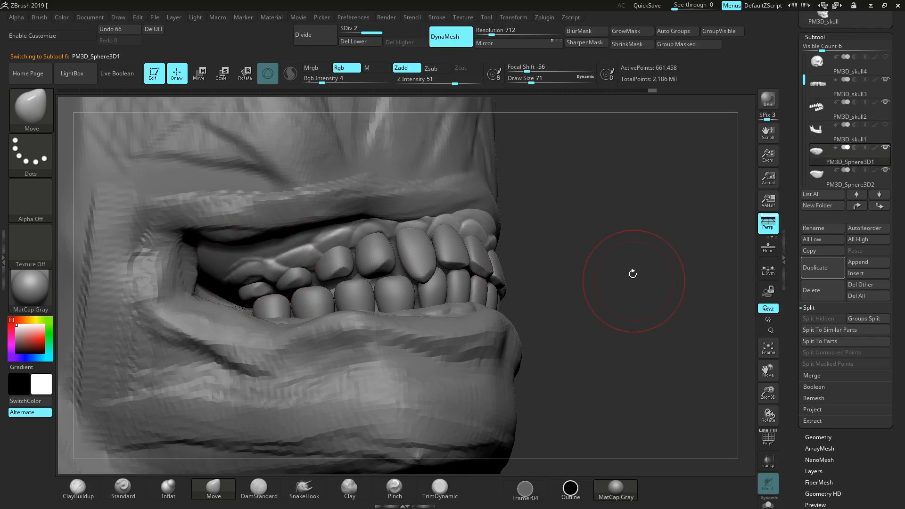
{"action": "left_click_drag", "start_coordinate": [632, 273], "coordinate": [671, 257]}
{"action": "left_click_drag", "start_coordinate": [255, 287], "coordinate": [257, 303]}
{"action": "left_click_drag", "start_coordinate": [577, 277], "coordinate": [526, 281]}
{"action": "left_click_drag", "start_coordinate": [298, 282], "coordinate": [301, 277]}
Make monsterhead01 the active subtool and smooth the inner skin at the corner of the mouth
{"action": "left_click_drag", "start_coordinate": [765, 386], "coordinate": [759, 330]}
{"action": "left_click_drag", "start_coordinate": [706, 322], "coordinate": [628, 320]}
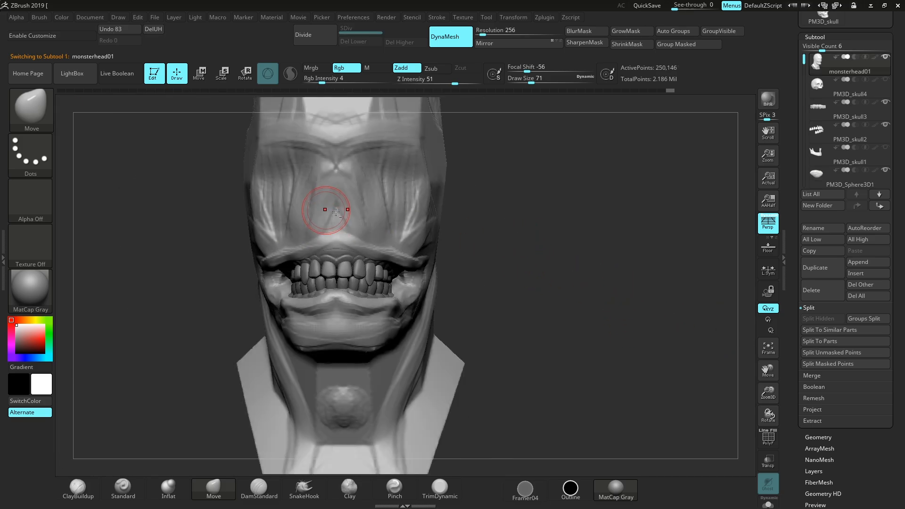
{"action": "left_click_drag", "start_coordinate": [467, 235], "coordinate": [518, 246]}
{"action": "mouse_move", "coordinate": [768, 391]}
{"action": "left_mouse_down"}
{"action": "mouse_move", "coordinate": [747, 366]}
{"action": "mouse_move", "coordinate": [684, 345]}
{"action": "left_mouse_up"}
{"action": "left_click_drag", "start_coordinate": [405, 289], "coordinate": [417, 297], "text": "shift"}
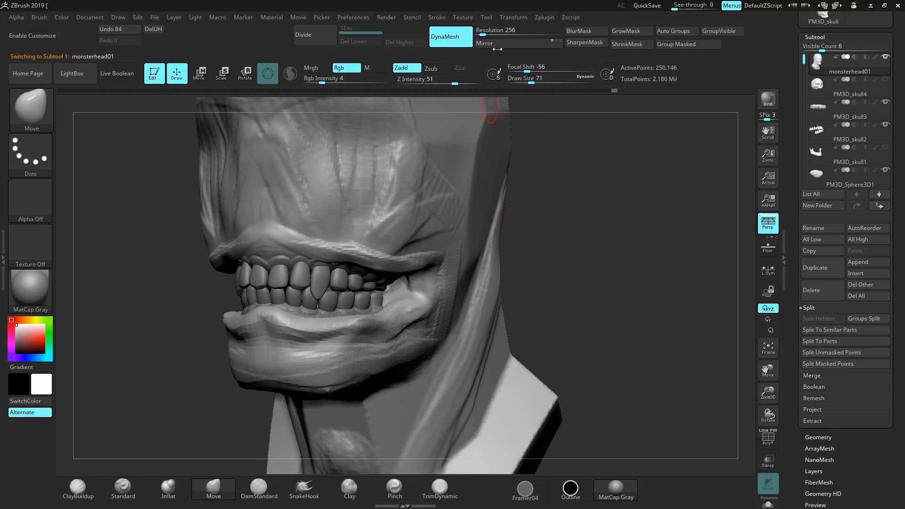
Remesh monsterhead01 with DynaMesh at resolution 1160
{"action": "left_click_drag", "start_coordinate": [485, 35], "coordinate": [489, 35]}
{"action": "left_click_drag", "start_coordinate": [769, 390], "coordinate": [726, 335]}
{"action": "left_click_drag", "start_coordinate": [654, 272], "coordinate": [660, 290], "text": "alt"}
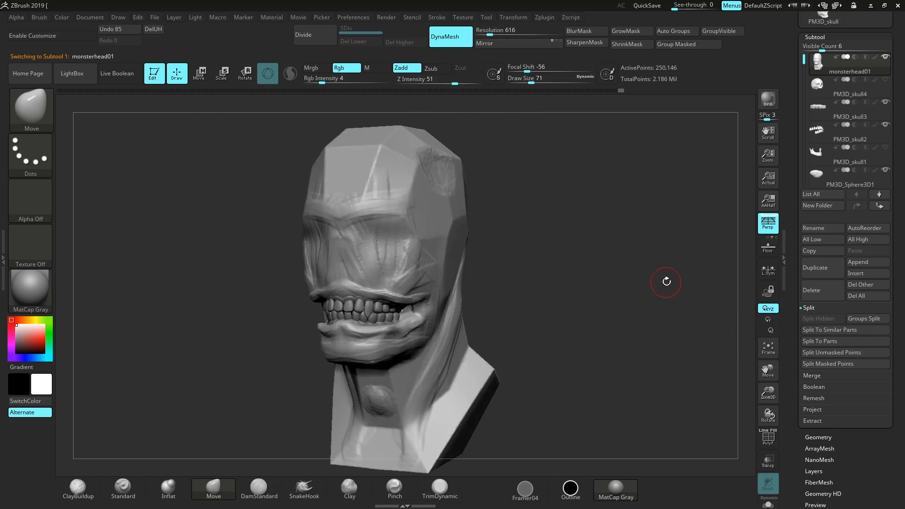
{"action": "left_click_drag", "start_coordinate": [572, 335], "coordinate": [570, 317], "text": "alt"}
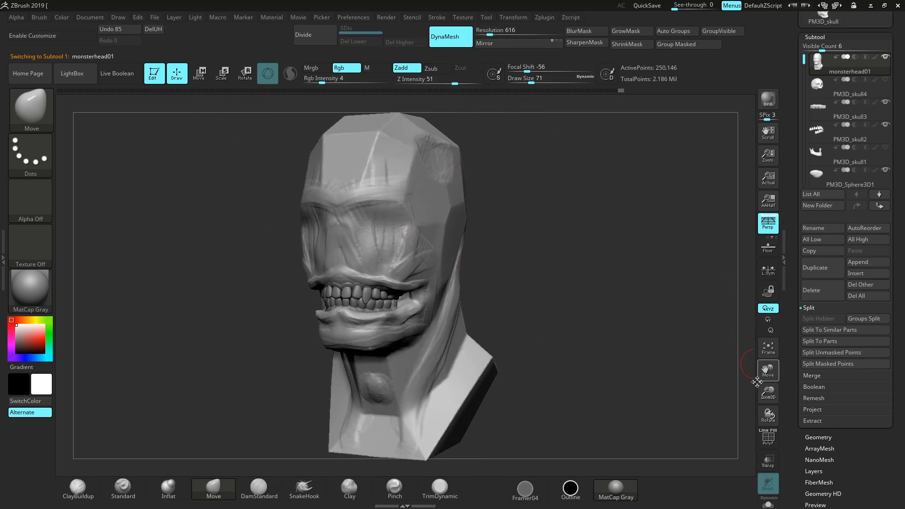
{"action": "left_click_drag", "start_coordinate": [767, 392], "coordinate": [758, 412]}
{"action": "left_click_drag", "start_coordinate": [491, 30], "coordinate": [501, 31]}
{"action": "mouse_move", "coordinate": [542, 238]}
{"action": "left_mouse_down", "text": "ctrl"}
{"action": "mouse_move", "coordinate": [572, 291]}
{"action": "mouse_move", "coordinate": [561, 284]}
{"action": "left_mouse_up", "text": "ctrl"}
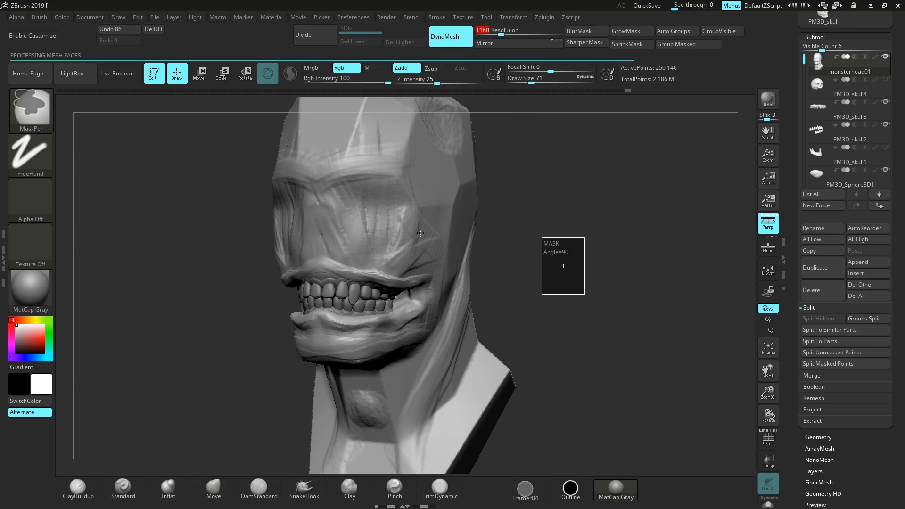
Smooth the face between the brow and the upper lip with the Smooth brush at Z Intensity 68 and draw size 202
{"action": "key", "text": "space"}
{"action": "left_click_drag", "start_coordinate": [521, 243], "coordinate": [466, 244]}
{"action": "key", "text": "space"}
{"action": "left_click", "coordinate": [464, 82], "text": "shift"}
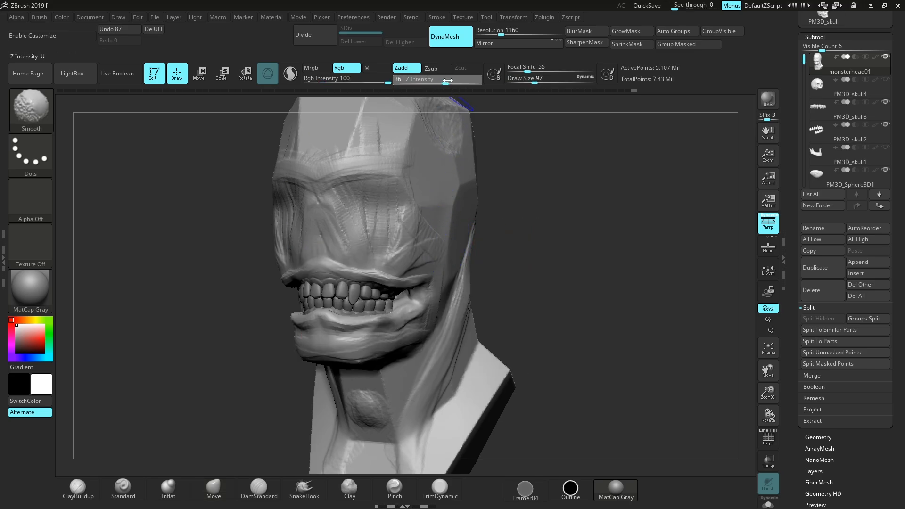
{"action": "key", "text": "space"}
{"action": "mouse_move", "coordinate": [400, 212]}
{"action": "left_mouse_down", "text": "shift"}
{"action": "mouse_move", "coordinate": [412, 215]}
{"action": "mouse_move", "coordinate": [352, 194]}
{"action": "left_mouse_up", "text": "shift"}
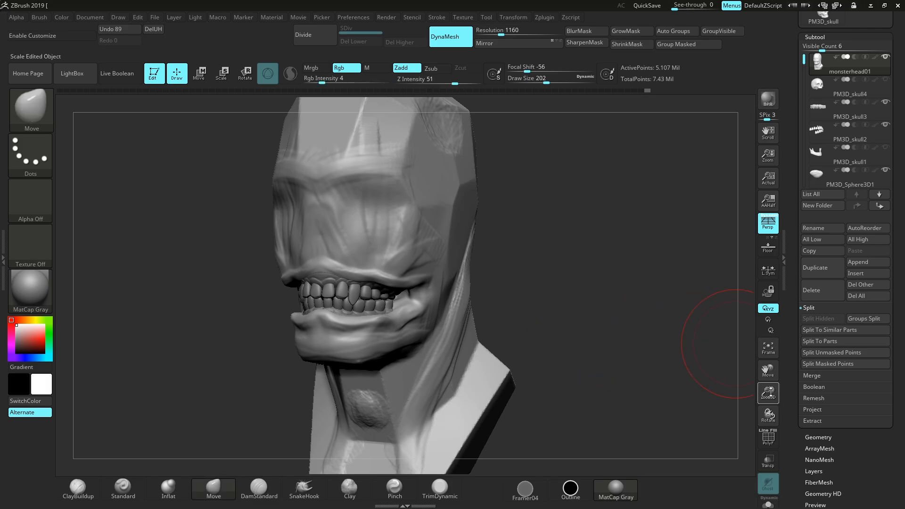
Carve creases along the lower lip of monsterhead01 with DamStandard at draw size 41 and Z Intensity 13
{"action": "left_click_drag", "start_coordinate": [768, 392], "coordinate": [764, 415]}
{"action": "left_click_drag", "start_coordinate": [656, 299], "coordinate": [643, 273]}
{"action": "key", "text": "space"}
{"action": "left_click_drag", "start_coordinate": [555, 302], "coordinate": [559, 302]}
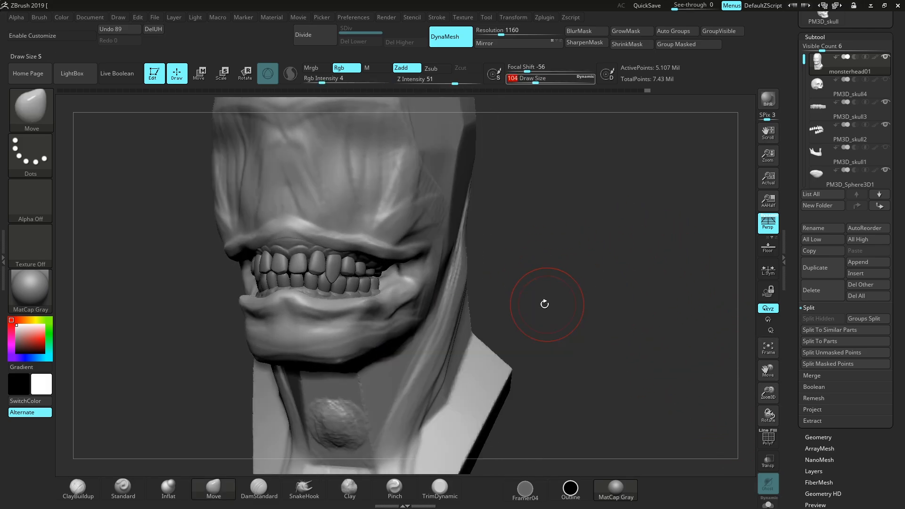
{"action": "left_click", "coordinate": [259, 488]}
{"action": "key", "text": "space"}
{"action": "left_click_drag", "start_coordinate": [492, 324], "coordinate": [480, 309]}
{"action": "key", "text": "space"}
{"action": "left_click_drag", "start_coordinate": [283, 306], "coordinate": [278, 306]}
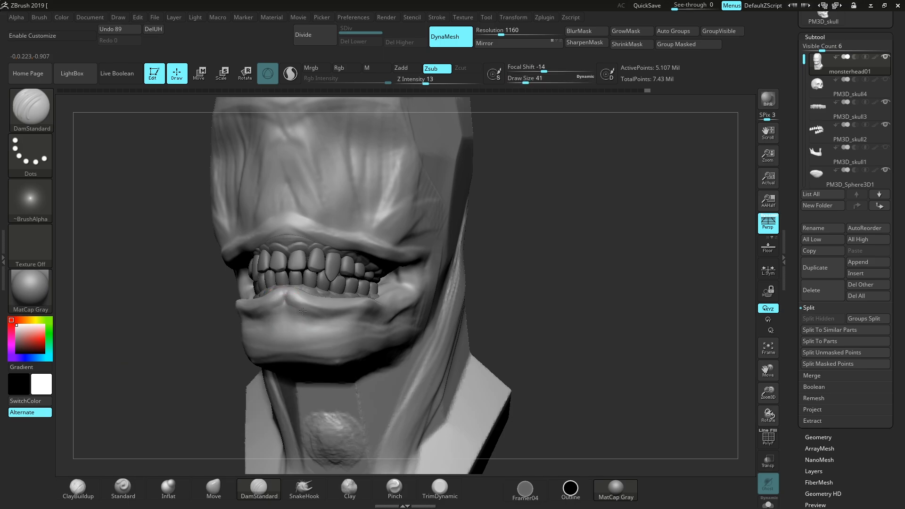
{"action": "right_click_drag", "start_coordinate": [438, 300], "coordinate": [412, 309]}
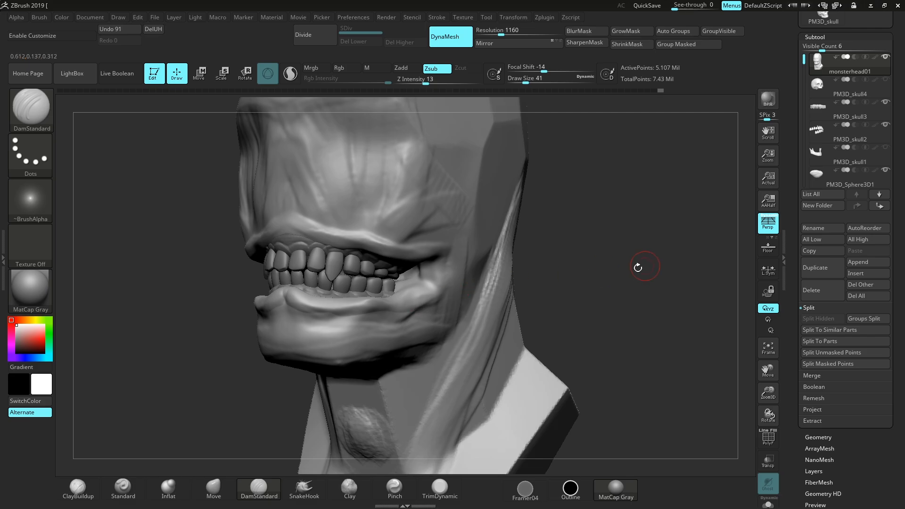
{"action": "right_click_drag", "start_coordinate": [638, 267], "coordinate": [393, 293]}
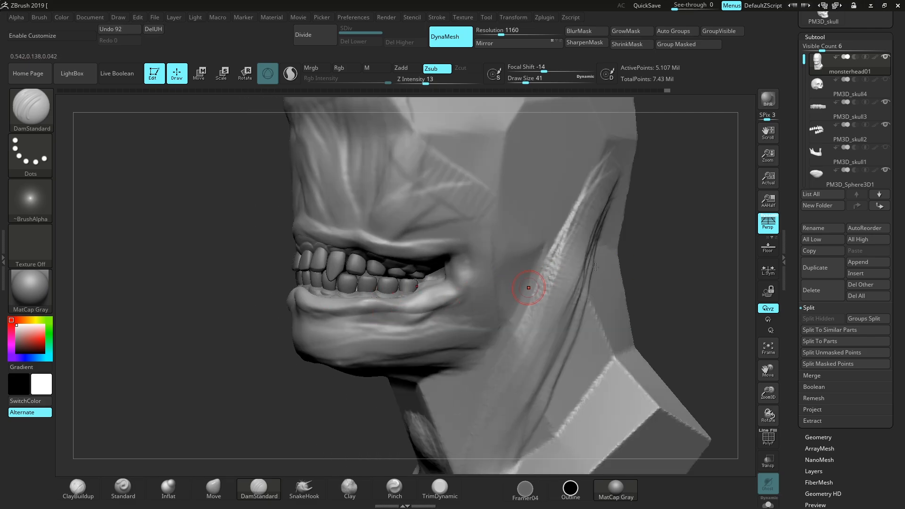
Carve a crease from the mouth corner back across the cheek with DamStandard at draw size 62 and Z Intensity 23
{"action": "right_click_drag", "start_coordinate": [675, 261], "coordinate": [655, 271]}
{"action": "key", "text": "space"}
{"action": "left_click_drag", "start_coordinate": [653, 271], "coordinate": [658, 271]}
{"action": "right_click_drag", "start_coordinate": [665, 259], "coordinate": [640, 259]}
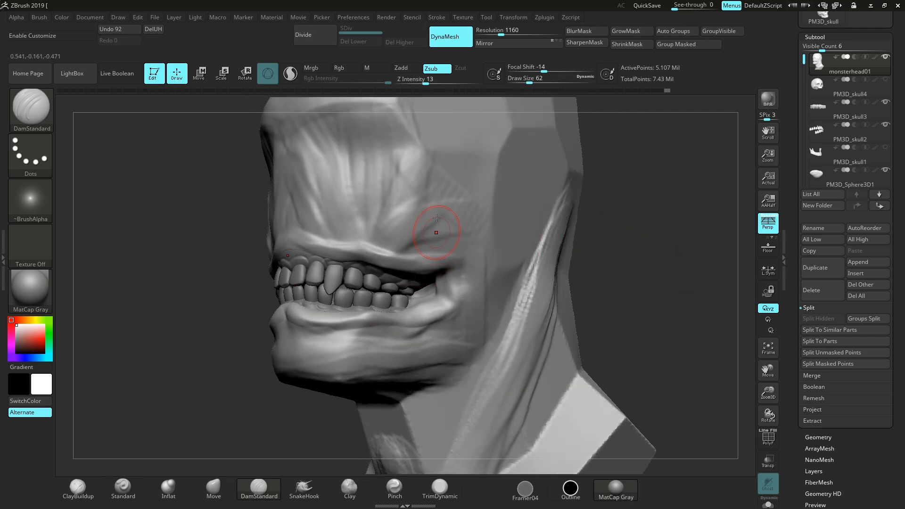
{"action": "left_click_drag", "start_coordinate": [426, 81], "coordinate": [435, 81]}
{"action": "right_click_drag", "start_coordinate": [660, 250], "coordinate": [682, 250]}
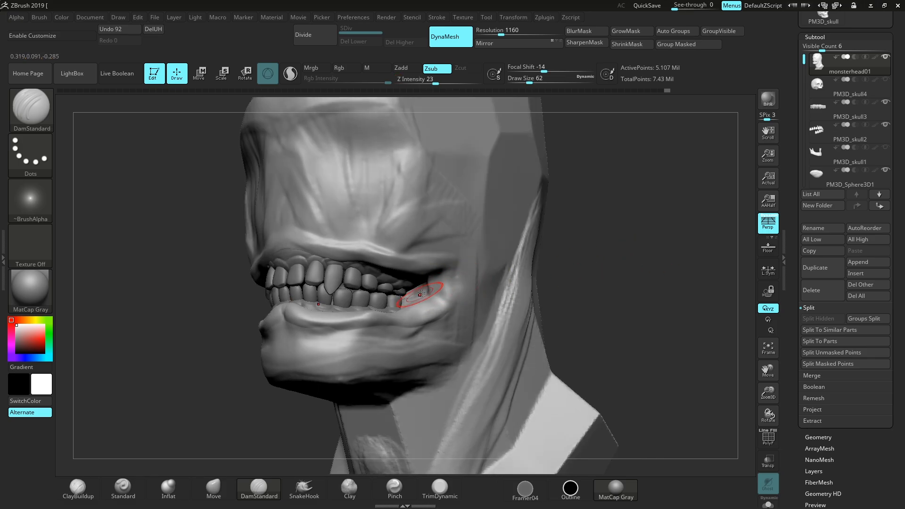
{"action": "right_click_drag", "start_coordinate": [551, 262], "coordinate": [568, 262]}
{"action": "left_click_drag", "start_coordinate": [451, 280], "coordinate": [469, 268]}
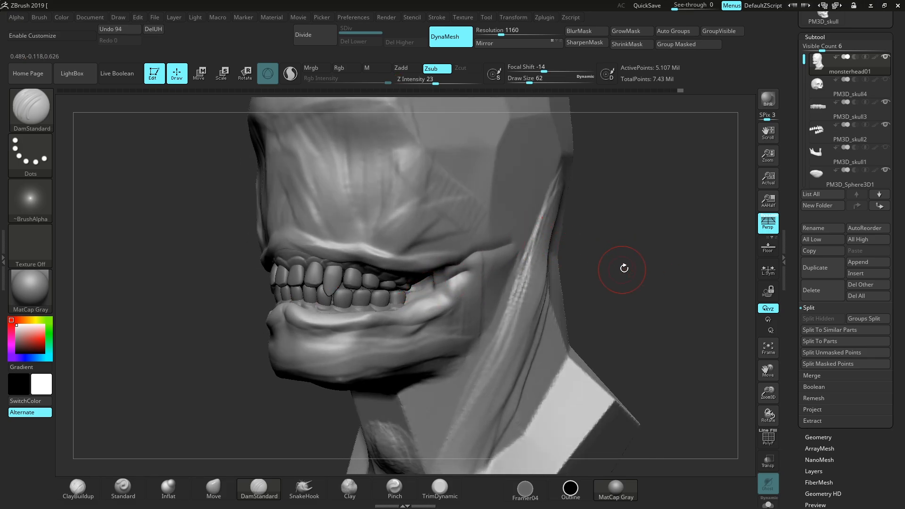
Carve more folds from the lower lip through the mouth corner toward the neck, and undo the last stroke
{"action": "left_click_drag", "start_coordinate": [624, 268], "coordinate": [633, 270]}
{"action": "left_click_drag", "start_coordinate": [422, 302], "coordinate": [504, 257]}
{"action": "left_click_drag", "start_coordinate": [768, 393], "coordinate": [743, 307]}
{"action": "left_click_drag", "start_coordinate": [618, 293], "coordinate": [735, 356]}
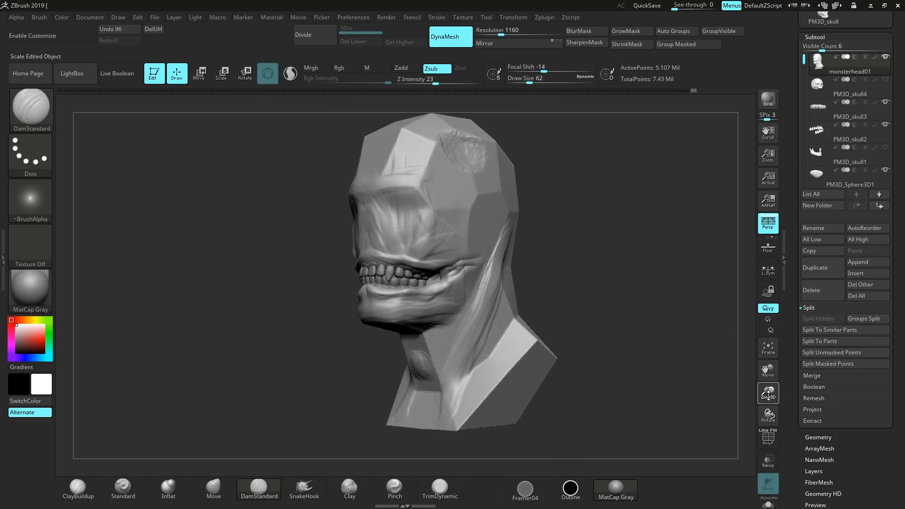
{"action": "left_click_drag", "start_coordinate": [767, 392], "coordinate": [494, 301]}
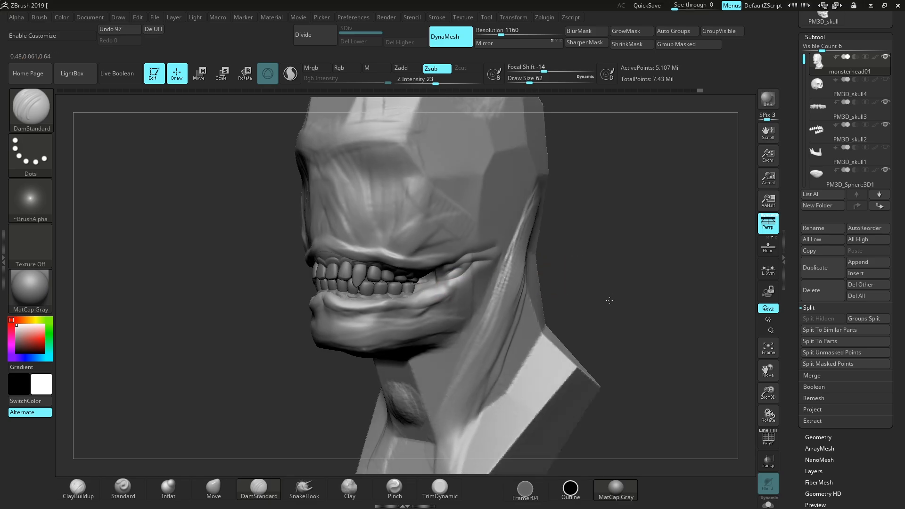
{"action": "mouse_move", "coordinate": [768, 392]}
{"action": "left_mouse_down"}
{"action": "mouse_move", "coordinate": [739, 369]}
{"action": "mouse_move", "coordinate": [689, 282]}
{"action": "mouse_move", "coordinate": [650, 278]}
{"action": "left_mouse_up"}
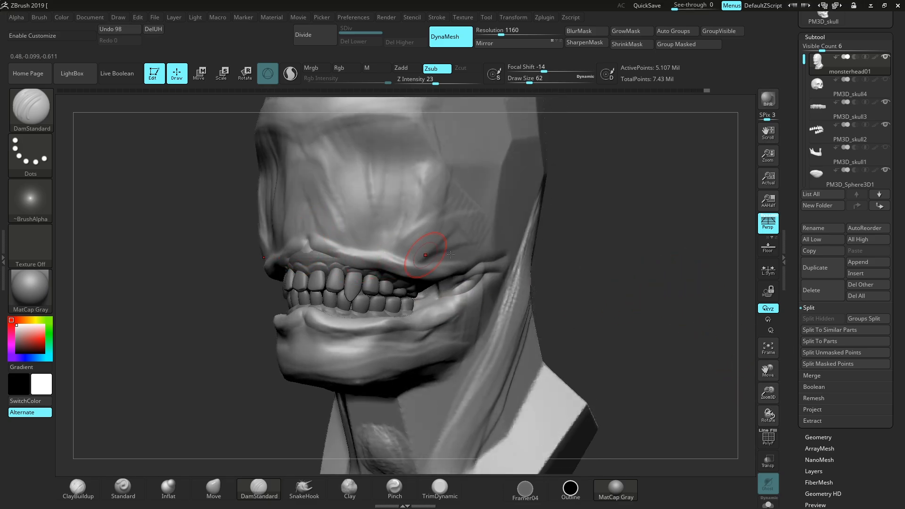
{"action": "key", "text": "ctrl+z"}
Carve finer lines around the upper lip and mouth corner with DamStandard at draw size 37 and Z Intensity 11
{"action": "key", "text": "space"}
{"action": "left_click_drag", "start_coordinate": [585, 251], "coordinate": [566, 247]}
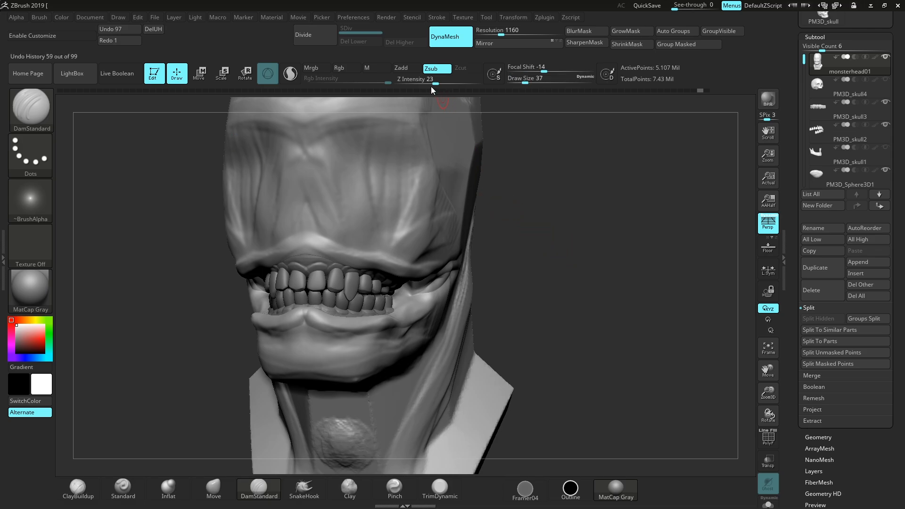
{"action": "left_click_drag", "start_coordinate": [430, 85], "coordinate": [423, 84]}
{"action": "left_click_drag", "start_coordinate": [342, 263], "coordinate": [307, 237]}
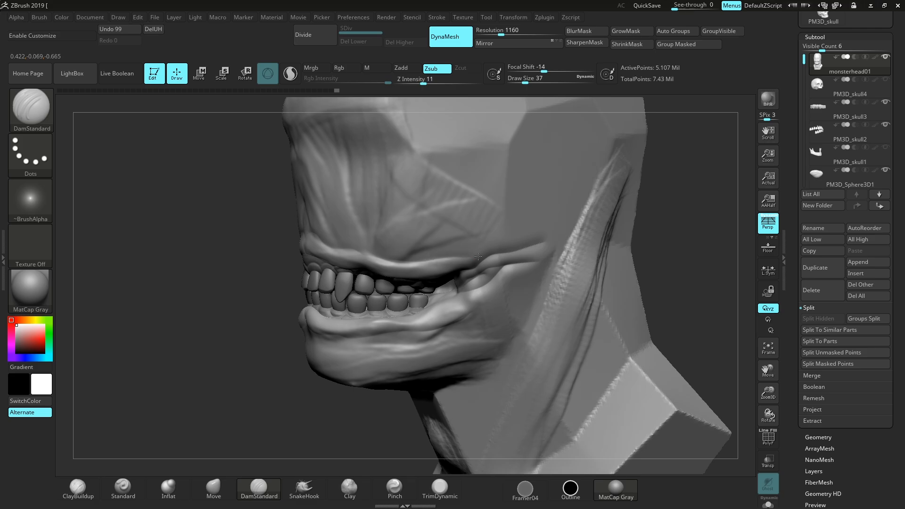
{"action": "left_click_drag", "start_coordinate": [641, 245], "coordinate": [712, 261]}
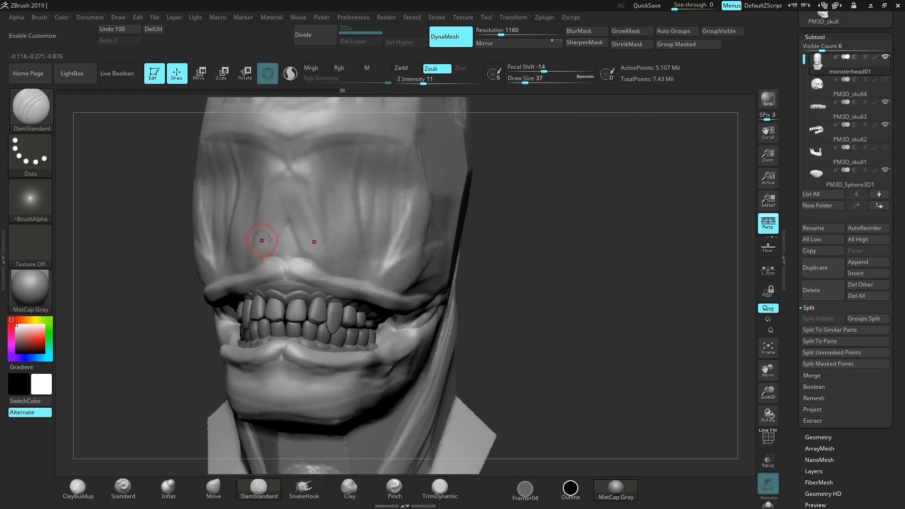
Smooth the skin folds between the brow and the upper lip with the Smooth brush at draw size 132
{"action": "left_click_drag", "start_coordinate": [604, 297], "coordinate": [594, 333], "text": "alt"}
{"action": "key", "text": "space"}
{"action": "mouse_move", "coordinate": [333, 246]}
{"action": "left_mouse_down"}
{"action": "mouse_move", "coordinate": [348, 246]}
{"action": "mouse_move", "coordinate": [328, 262]}
{"action": "left_mouse_up"}
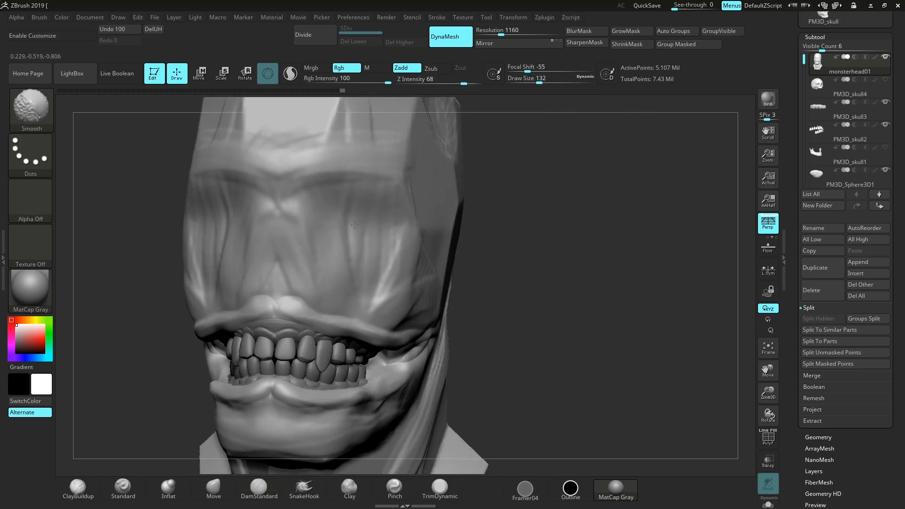
{"action": "left_click_drag", "start_coordinate": [767, 392], "coordinate": [746, 338]}
{"action": "left_click_drag", "start_coordinate": [556, 266], "coordinate": [626, 252]}
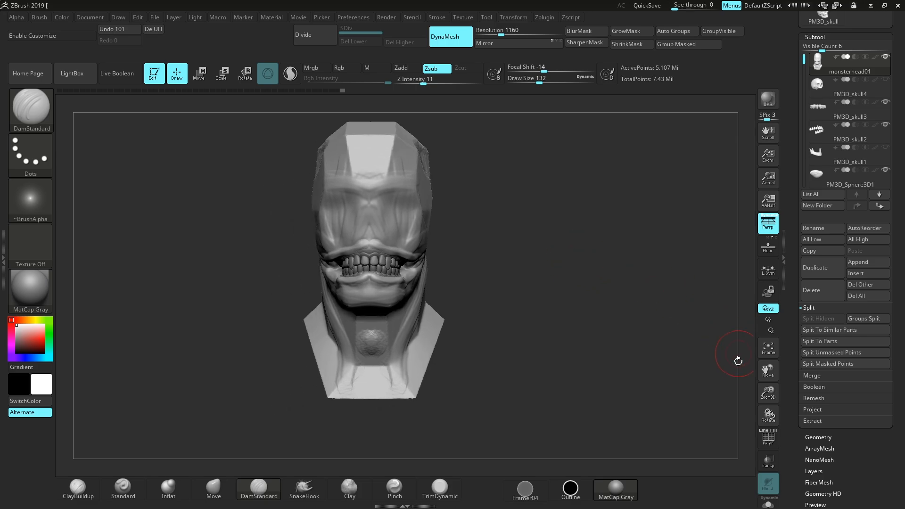
{"action": "left_click_drag", "start_coordinate": [768, 394], "coordinate": [747, 413]}
{"action": "left_click_drag", "start_coordinate": [660, 322], "coordinate": [706, 287]}
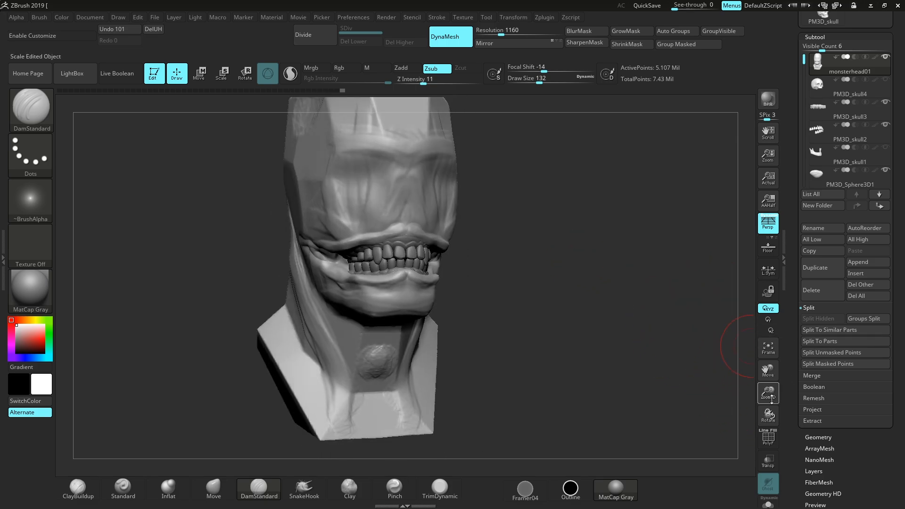
{"action": "left_click_drag", "start_coordinate": [768, 393], "coordinate": [767, 410]}
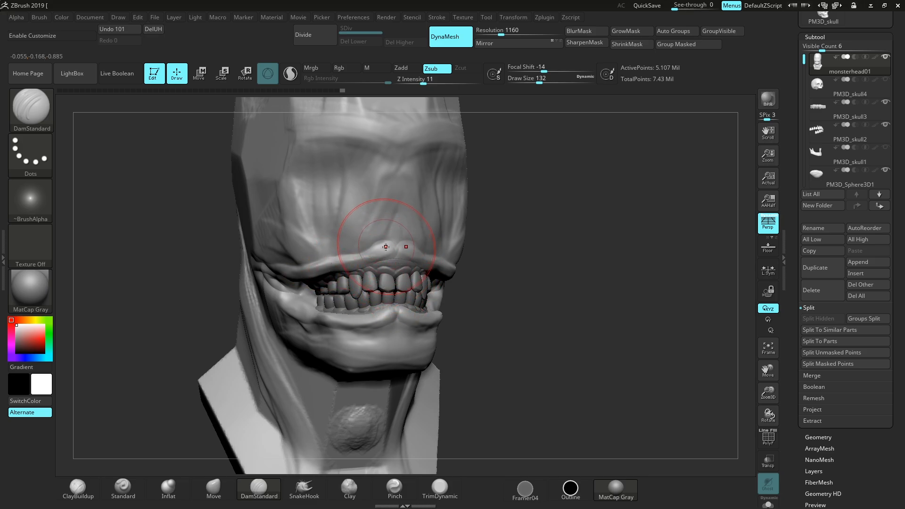
Refine the creases at the corner of the mouth with DamStandard, reducing the draw size to 97 and finally to 39
{"action": "left_click_drag", "start_coordinate": [544, 252], "coordinate": [545, 251]}
{"action": "key", "text": "space"}
{"action": "left_click", "coordinate": [542, 251]}
{"action": "left_click_drag", "start_coordinate": [287, 279], "coordinate": [297, 283]}
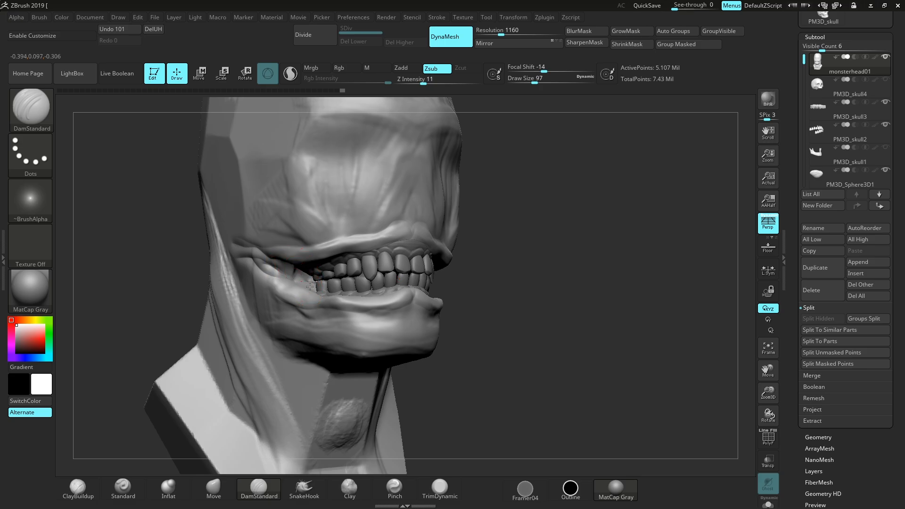
{"action": "key", "text": "space"}
{"action": "left_click", "coordinate": [327, 302]}
{"action": "mouse_move", "coordinate": [531, 259]}
{"action": "left_mouse_down"}
{"action": "mouse_move", "coordinate": [557, 260]}
{"action": "mouse_move", "coordinate": [541, 262]}
{"action": "left_mouse_up"}
{"action": "key", "text": "space"}
{"action": "left_click", "coordinate": [521, 268]}
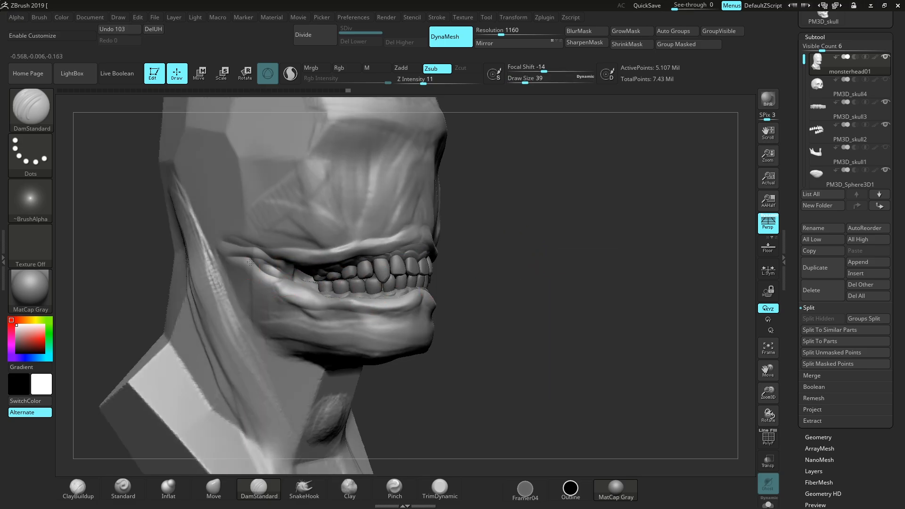
Smooth the creases around the mouth corner and along the lower lip with the Smooth brush at draw size 120
{"action": "key", "text": "space"}
{"action": "left_click_drag", "start_coordinate": [250, 262], "coordinate": [256, 310]}
{"action": "left_click", "coordinate": [261, 272]}
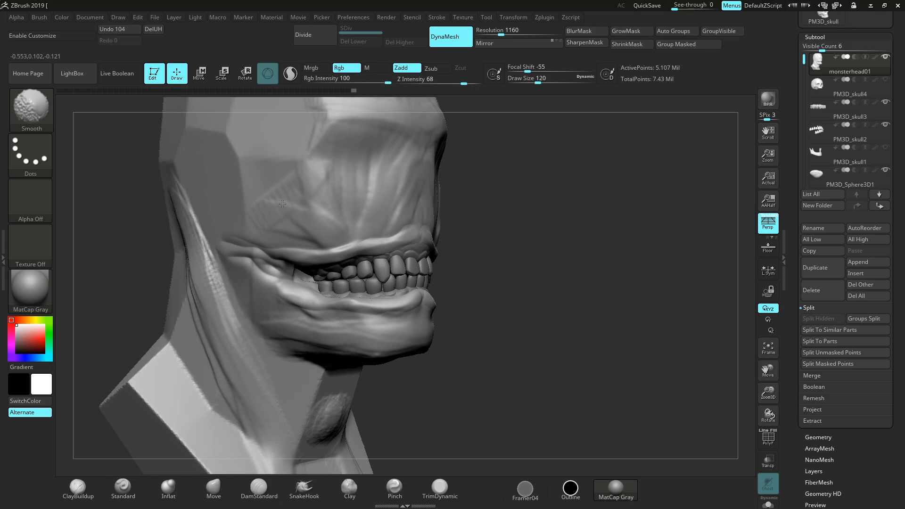
{"action": "left_click_drag", "start_coordinate": [304, 335], "coordinate": [307, 335], "text": "shift"}
{"action": "left_click_drag", "start_coordinate": [547, 288], "coordinate": [549, 270]}
{"action": "left_click_drag", "start_coordinate": [325, 322], "coordinate": [275, 333], "text": "shift"}
{"action": "left_click_drag", "start_coordinate": [378, 324], "coordinate": [367, 326], "text": "shift"}
{"action": "left_click_drag", "start_coordinate": [487, 290], "coordinate": [473, 311]}
{"action": "left_click_drag", "start_coordinate": [349, 327], "coordinate": [377, 325], "text": "shift"}
{"action": "mouse_move", "coordinate": [521, 252]}
{"action": "left_mouse_down"}
{"action": "mouse_move", "coordinate": [518, 304]}
{"action": "mouse_move", "coordinate": [523, 296]}
{"action": "mouse_move", "coordinate": [483, 295]}
{"action": "left_mouse_up"}
Refine the folds above the upper lip and across the face with DamStandard at draw size 77
{"action": "key", "text": "space"}
{"action": "left_click", "coordinate": [514, 304]}
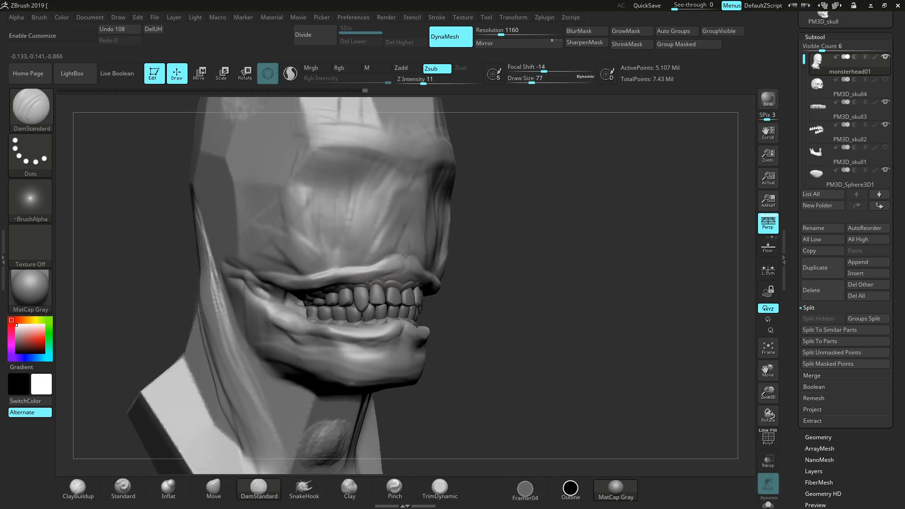
{"action": "mouse_move", "coordinate": [485, 246]}
{"action": "left_mouse_down"}
{"action": "mouse_move", "coordinate": [431, 246]}
{"action": "mouse_move", "coordinate": [491, 212]}
{"action": "left_mouse_up"}
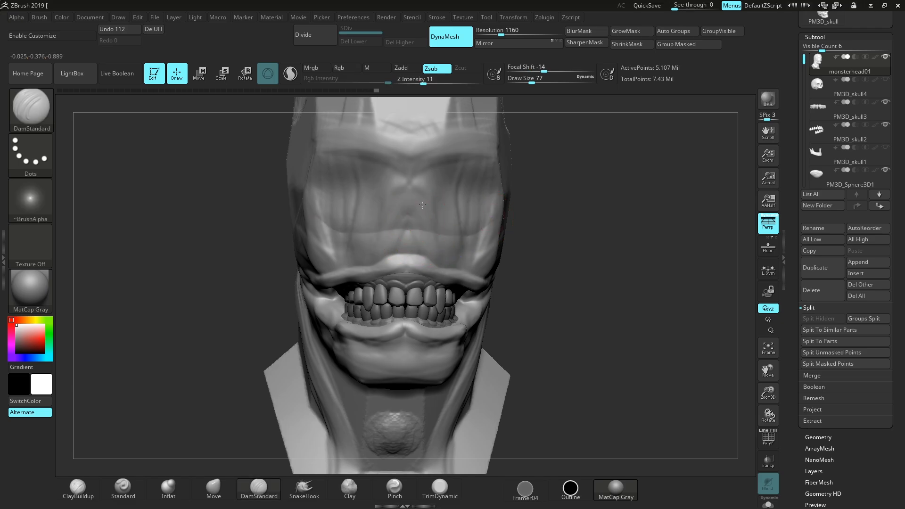
{"action": "left_click_drag", "start_coordinate": [409, 212], "coordinate": [511, 202]}
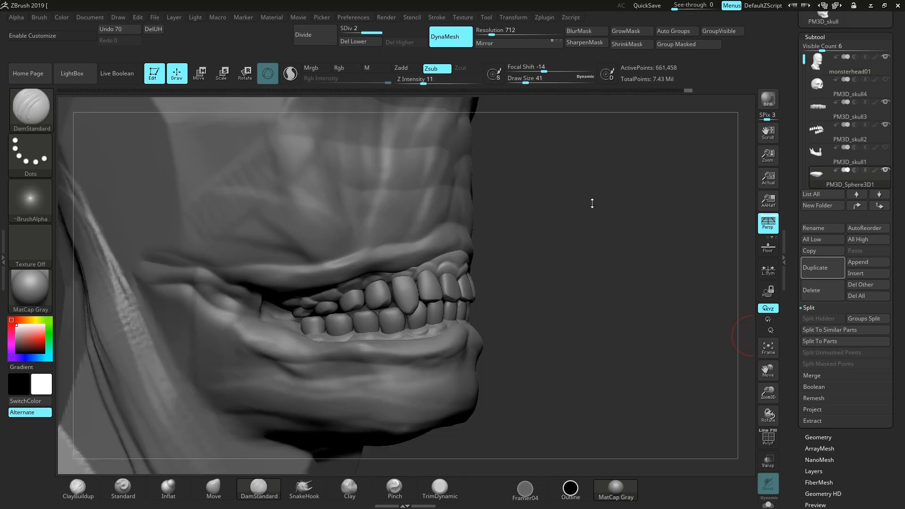
{"action": "left_click_drag", "start_coordinate": [582, 262], "coordinate": [560, 260]}
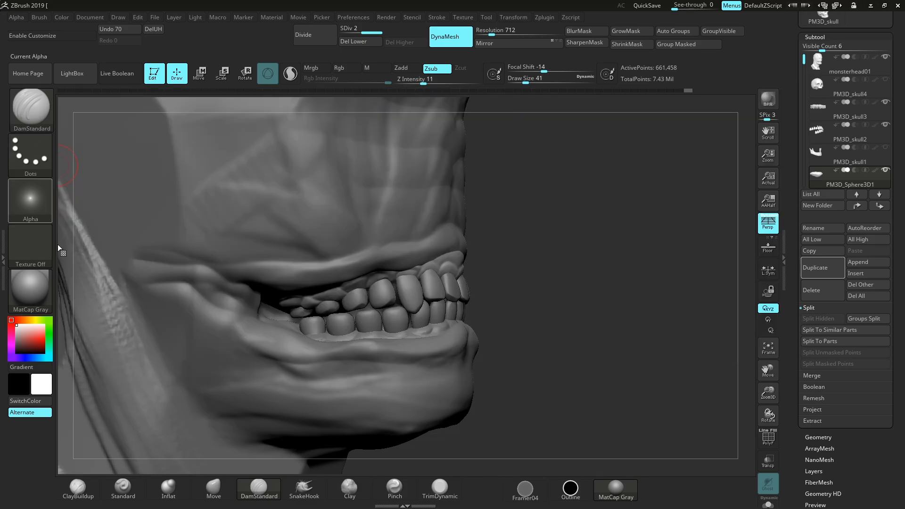
Set up the Clay brush with the Spray stroke and Alpha 08 for skin texturing
{"action": "left_click", "coordinate": [77, 487]}
{"action": "left_click", "coordinate": [349, 488]}
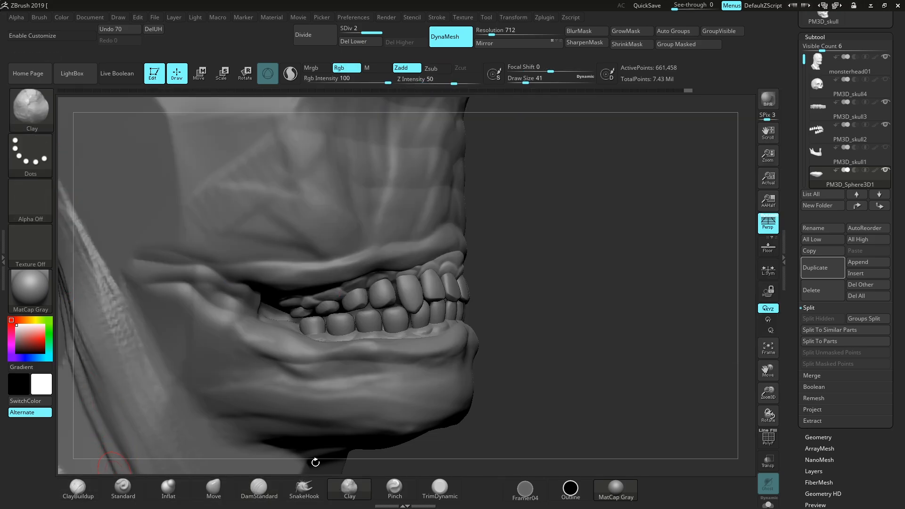
{"action": "left_click", "coordinate": [38, 155]}
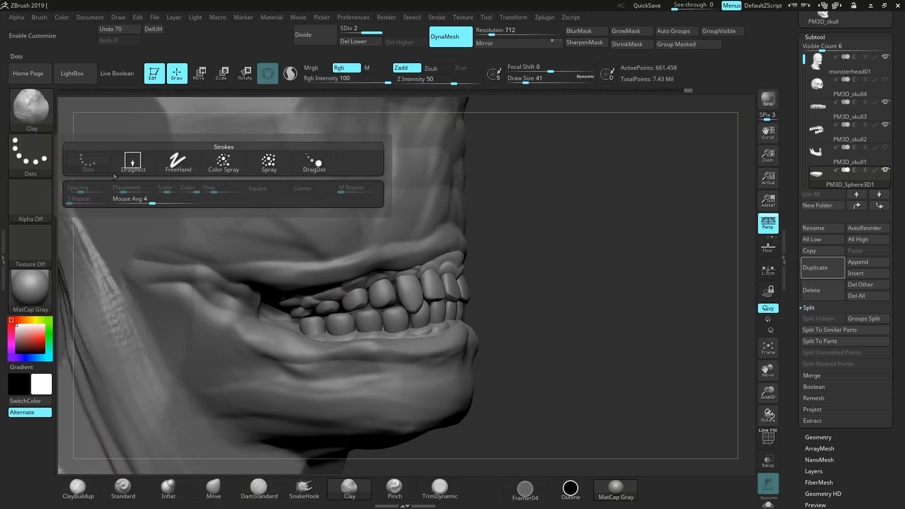
{"action": "left_click", "coordinate": [265, 163]}
{"action": "left_click", "coordinate": [46, 203]}
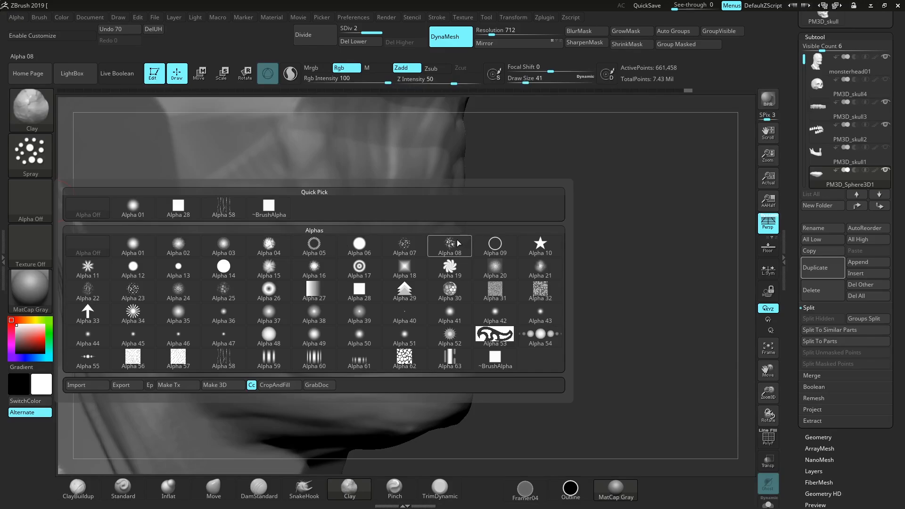
{"action": "mouse_move", "coordinate": [427, 251]}
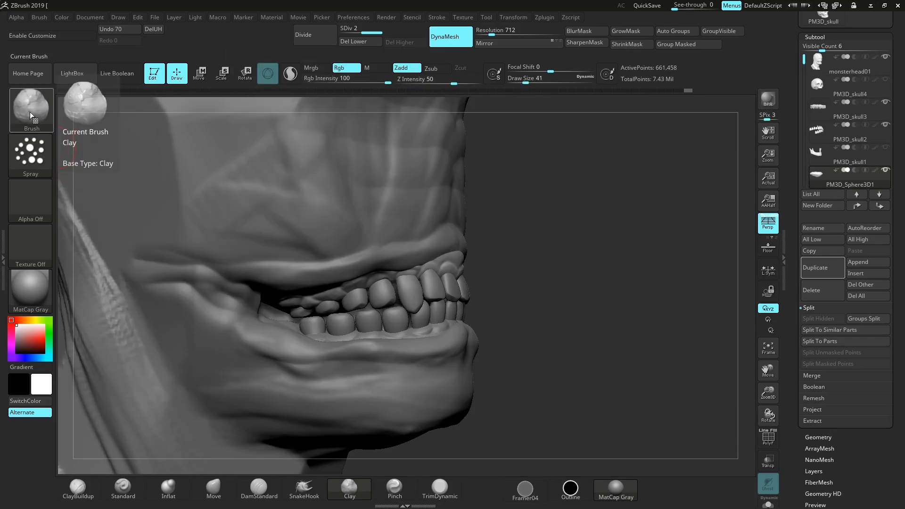
{"action": "left_click", "coordinate": [53, 139]}
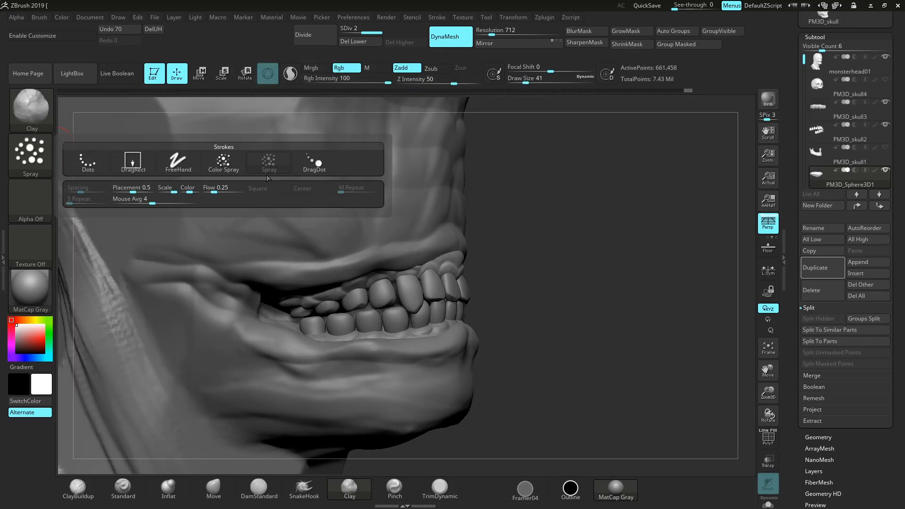
{"action": "left_click", "coordinate": [35, 202]}
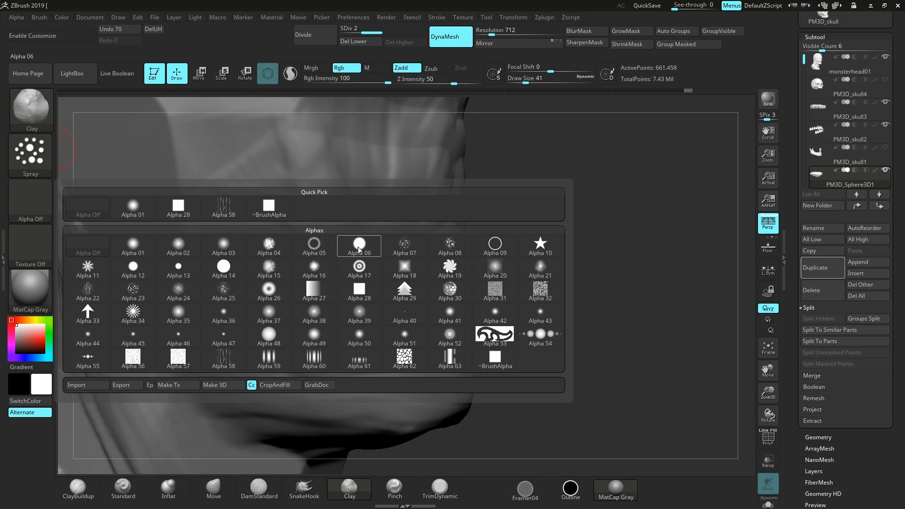
{"action": "left_click", "coordinate": [438, 245]}
Select the monsterhead01 subtool and set the Clay brush to draw size 39 and Z Intensity 25
{"action": "key", "text": "space"}
{"action": "left_click_drag", "start_coordinate": [451, 245], "coordinate": [446, 245]}
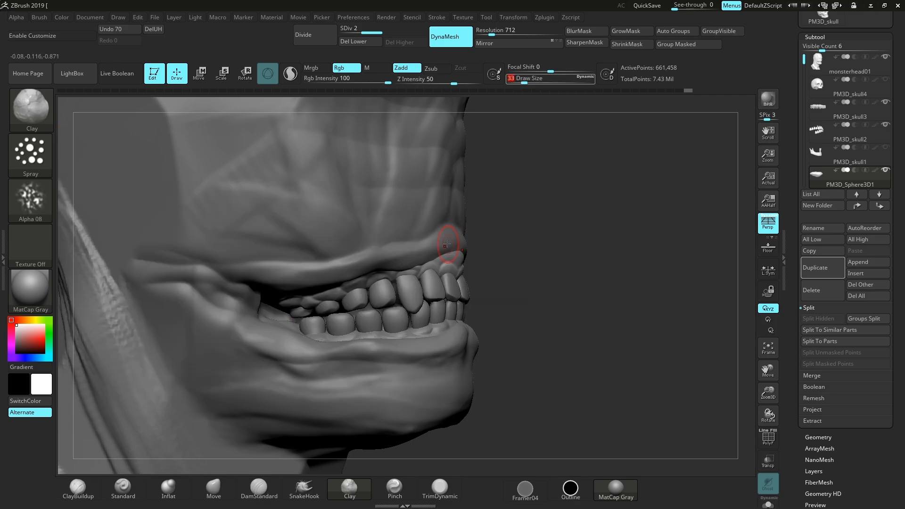
{"action": "left_click", "coordinate": [423, 248], "text": "alt"}
{"action": "key", "text": "space"}
{"action": "left_click_drag", "start_coordinate": [433, 306], "coordinate": [437, 306]}
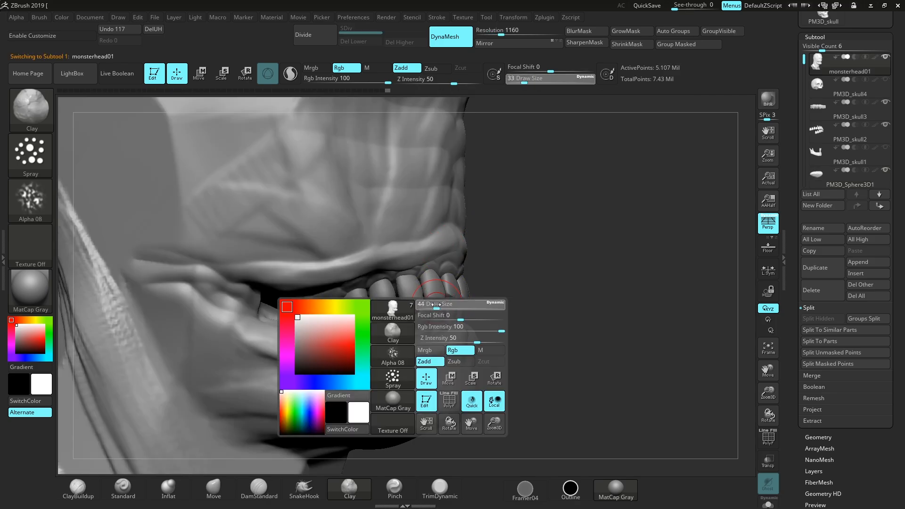
Try spraying a bumpy skin texture onto the lower lip near the mouth corner, and undo the stroke
{"action": "left_click_drag", "start_coordinate": [254, 337], "coordinate": [284, 340]}
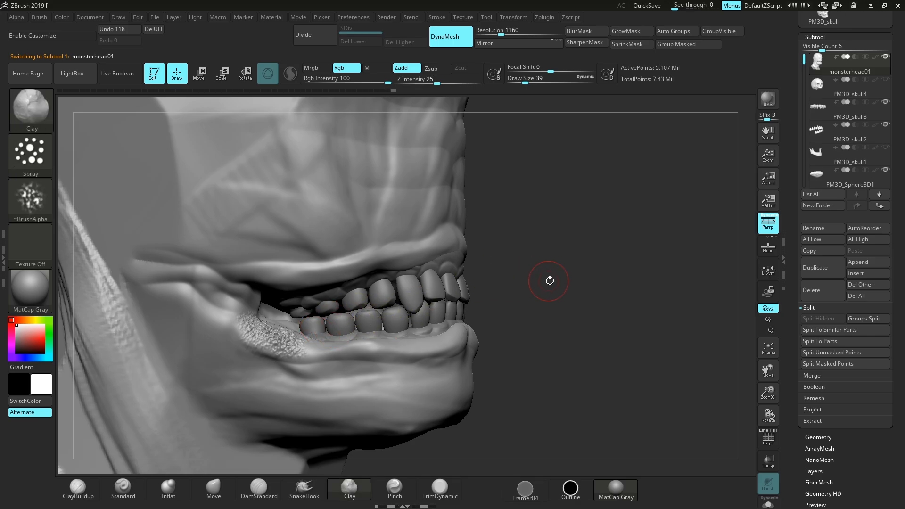
{"action": "left_click_drag", "start_coordinate": [550, 281], "coordinate": [531, 289]}
{"action": "key", "text": "ctrl+z"}
Spray a bumpy skin texture along the lower and upper lips with the Clay brush at Z Intensity 13
{"action": "left_click_drag", "start_coordinate": [431, 83], "coordinate": [426, 83]}
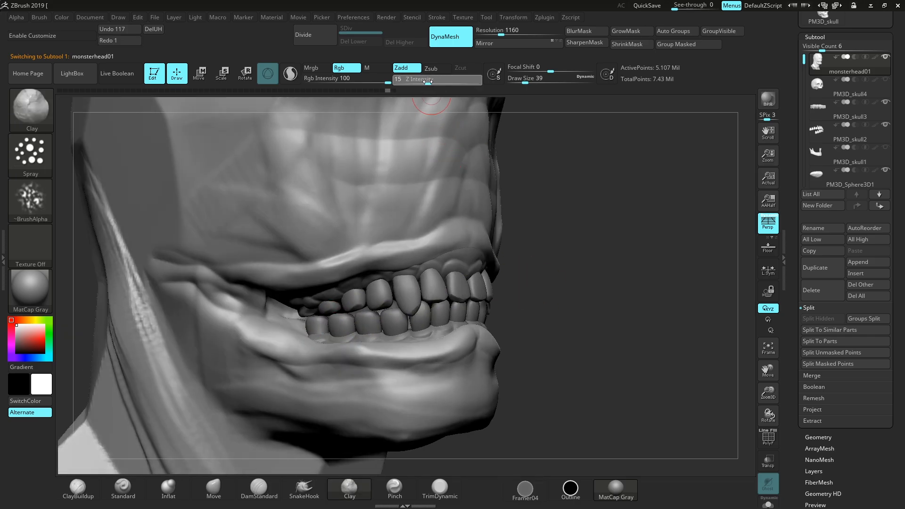
{"action": "left_click_drag", "start_coordinate": [245, 321], "coordinate": [304, 345]}
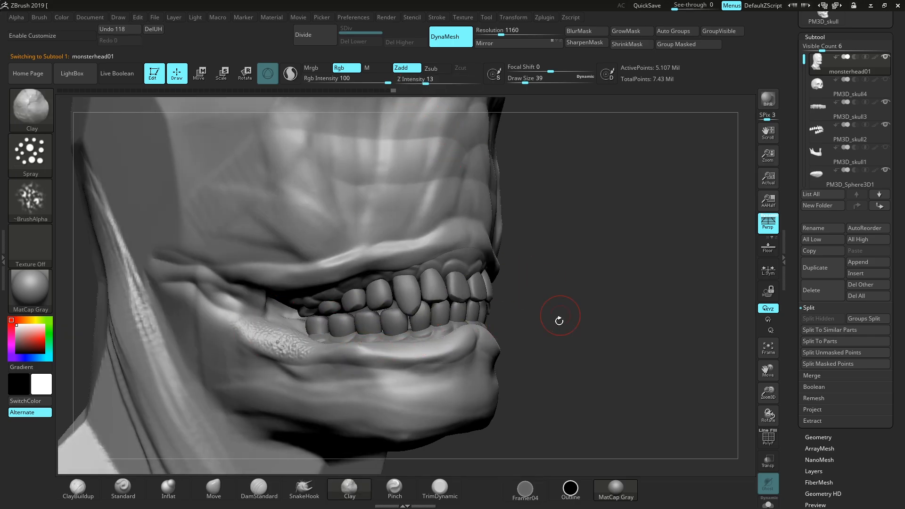
{"action": "left_click_drag", "start_coordinate": [559, 319], "coordinate": [548, 326]}
{"action": "mouse_move", "coordinate": [379, 360]}
{"action": "left_mouse_down"}
{"action": "mouse_move", "coordinate": [445, 353]}
{"action": "mouse_move", "coordinate": [501, 332]}
{"action": "left_mouse_up"}
{"action": "left_click_drag", "start_coordinate": [529, 323], "coordinate": [492, 325]}
{"action": "mouse_move", "coordinate": [336, 266]}
{"action": "left_mouse_down"}
{"action": "mouse_move", "coordinate": [384, 254]}
{"action": "mouse_move", "coordinate": [545, 259]}
{"action": "left_mouse_up"}
{"action": "mouse_move", "coordinate": [759, 386]}
{"action": "left_mouse_down"}
{"action": "mouse_move", "coordinate": [600, 282]}
{"action": "mouse_move", "coordinate": [619, 287]}
{"action": "mouse_move", "coordinate": [552, 271]}
{"action": "left_mouse_up"}
Spray more texture on the upper lip above the front teeth at draw size 65, and select the PM3D_Sphere3D1 gum subtool
{"action": "key", "text": "space"}
{"action": "left_click", "coordinate": [615, 279]}
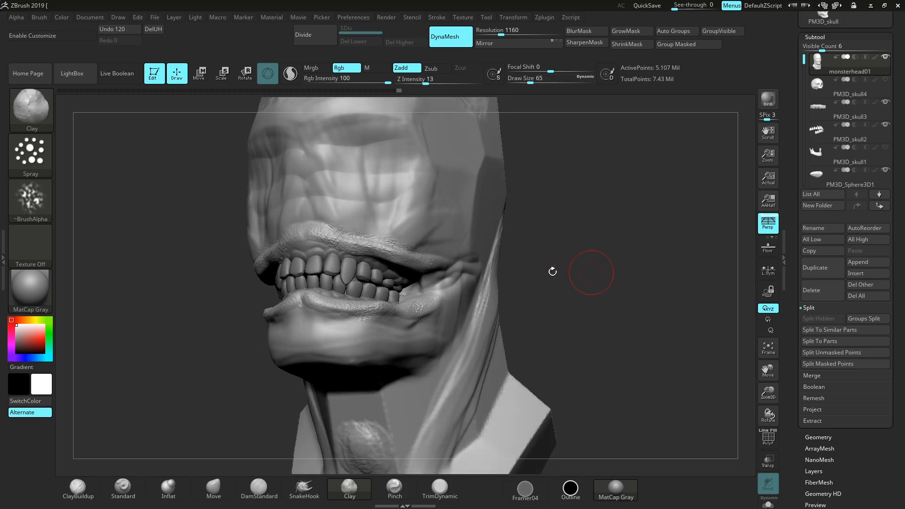
{"action": "left_click_drag", "start_coordinate": [300, 248], "coordinate": [313, 251]}
{"action": "left_click", "coordinate": [309, 246], "text": "alt"}
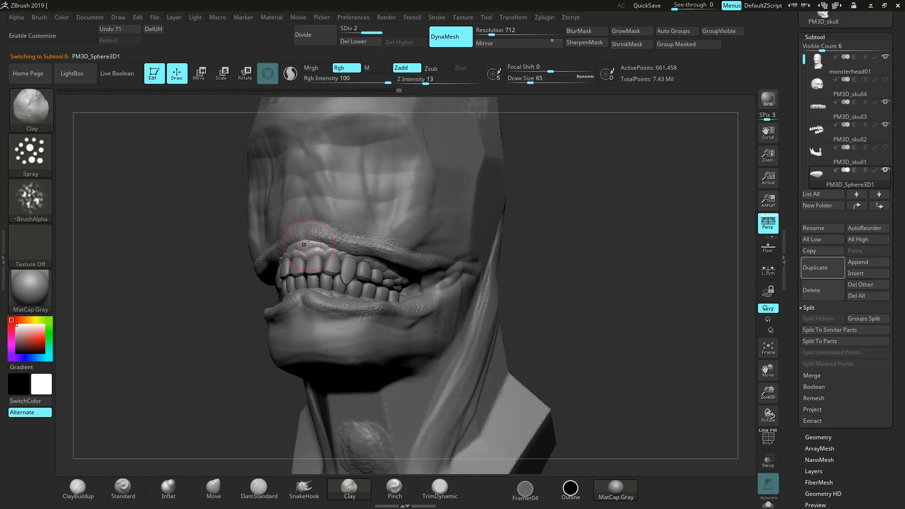
{"action": "left_click_drag", "start_coordinate": [683, 317], "coordinate": [547, 291]}
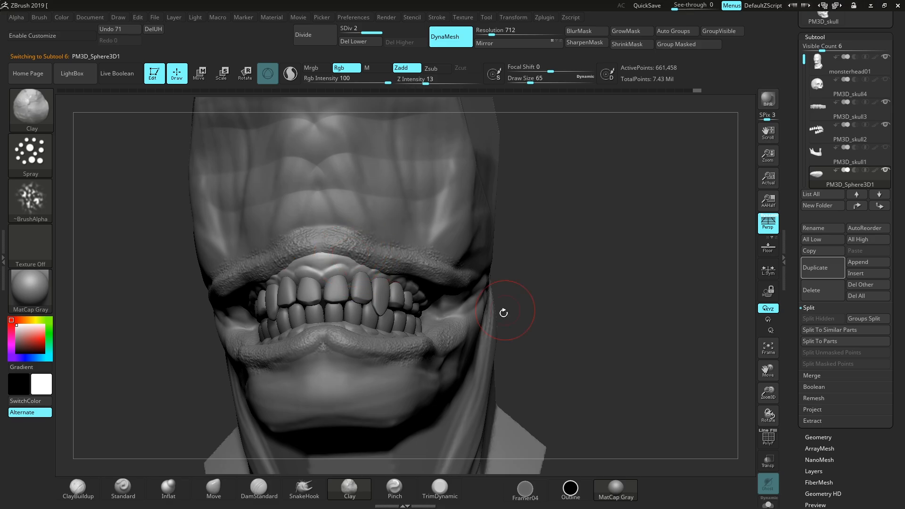
Spray a subtle texture over the brow and mid-face of monsterhead01 with Clay at draw size 149 and Z Intensity 3
{"action": "left_click", "coordinate": [390, 395], "text": "alt"}
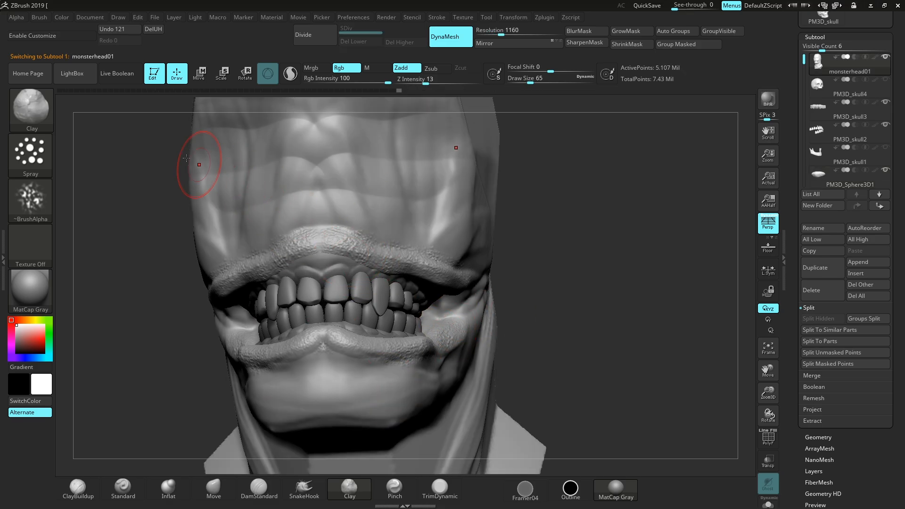
{"action": "key", "text": "space"}
{"action": "left_click_drag", "start_coordinate": [477, 163], "coordinate": [488, 163]}
{"action": "left_click_drag", "start_coordinate": [584, 184], "coordinate": [601, 240], "text": "alt"}
{"action": "left_click_drag", "start_coordinate": [426, 82], "coordinate": [410, 82]}
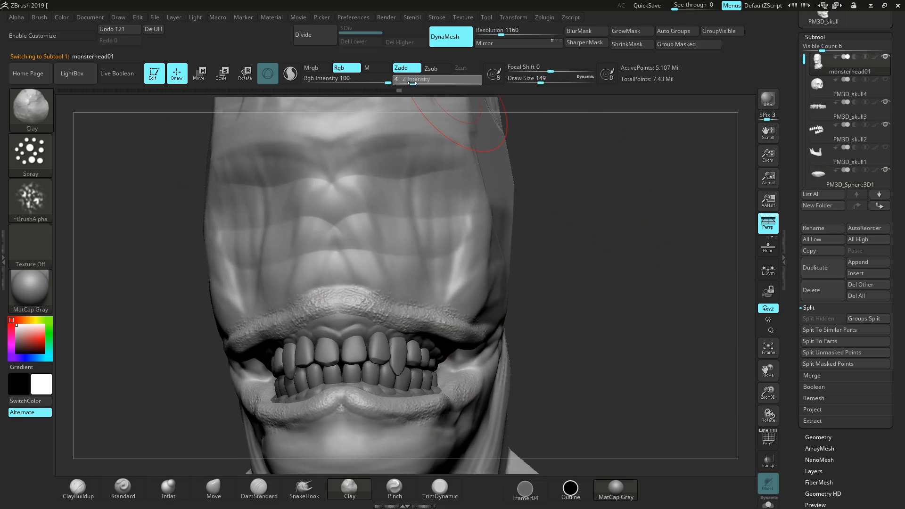
{"action": "left_click_drag", "start_coordinate": [395, 210], "coordinate": [380, 159]}
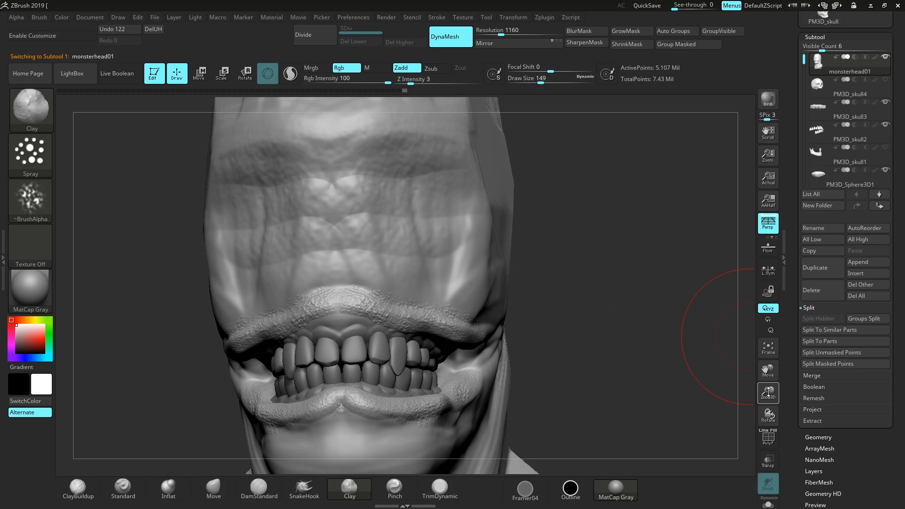
Spray the same subtle skin texture over the temple and upper side of the head
{"action": "left_click_drag", "start_coordinate": [768, 393], "coordinate": [754, 333]}
{"action": "left_click_drag", "start_coordinate": [666, 258], "coordinate": [611, 232]}
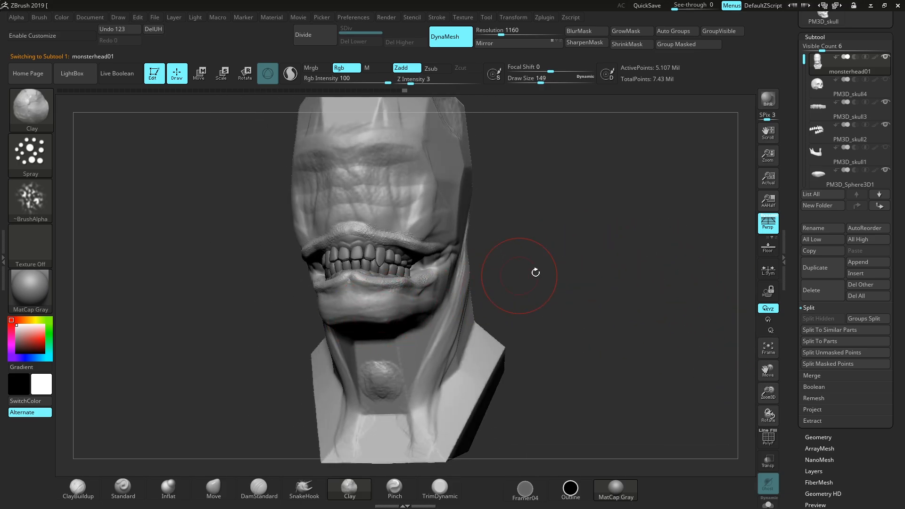
{"action": "left_click_drag", "start_coordinate": [535, 273], "coordinate": [434, 304]}
{"action": "left_click_drag", "start_coordinate": [472, 224], "coordinate": [491, 163]}
{"action": "left_click_drag", "start_coordinate": [627, 198], "coordinate": [625, 253], "text": "alt"}
{"action": "left_click_drag", "start_coordinate": [495, 193], "coordinate": [456, 195]}
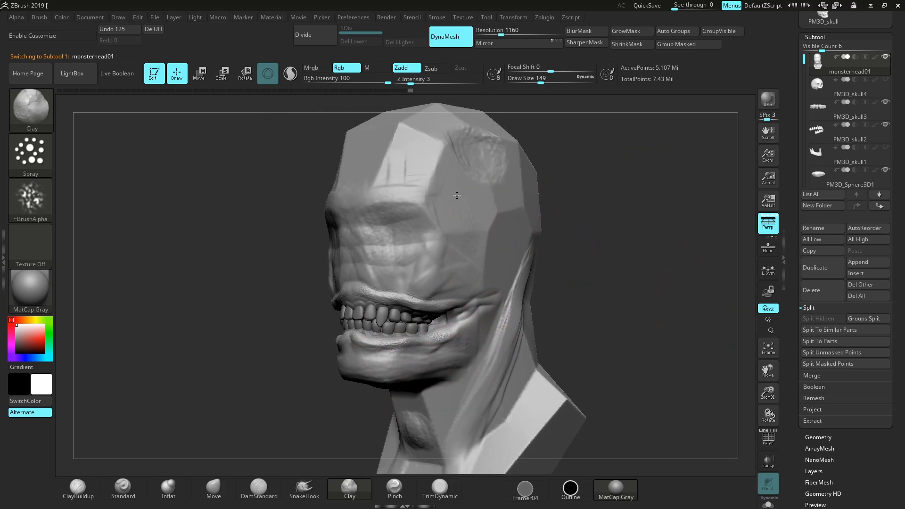
Soften the sprayed texture on the temple and forehead with the Smooth brush at draw size 149
{"action": "left_click_drag", "start_coordinate": [487, 140], "coordinate": [473, 143], "text": "shift"}
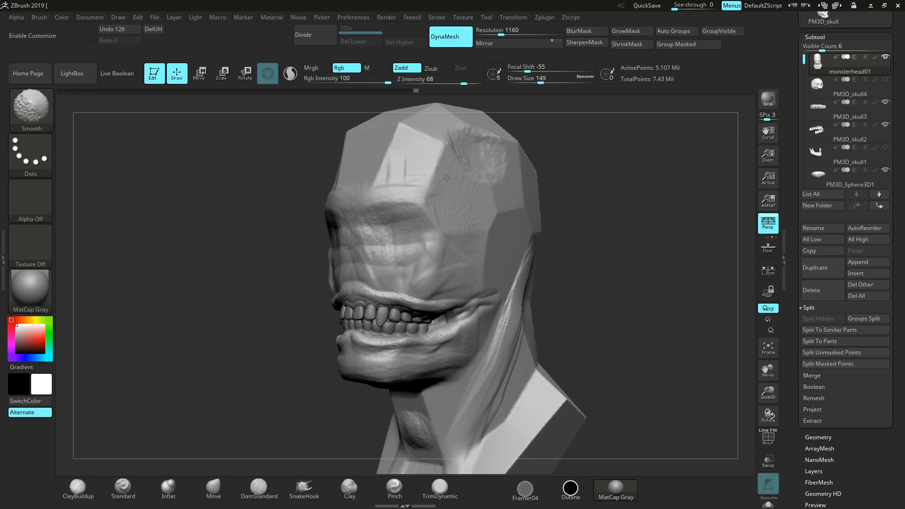
{"action": "left_click_drag", "start_coordinate": [446, 178], "coordinate": [412, 139], "text": "shift"}
{"action": "left_click_drag", "start_coordinate": [618, 278], "coordinate": [746, 347]}
{"action": "left_click_drag", "start_coordinate": [774, 411], "coordinate": [778, 448]}
{"action": "left_click_drag", "start_coordinate": [623, 375], "coordinate": [600, 288], "text": "alt"}
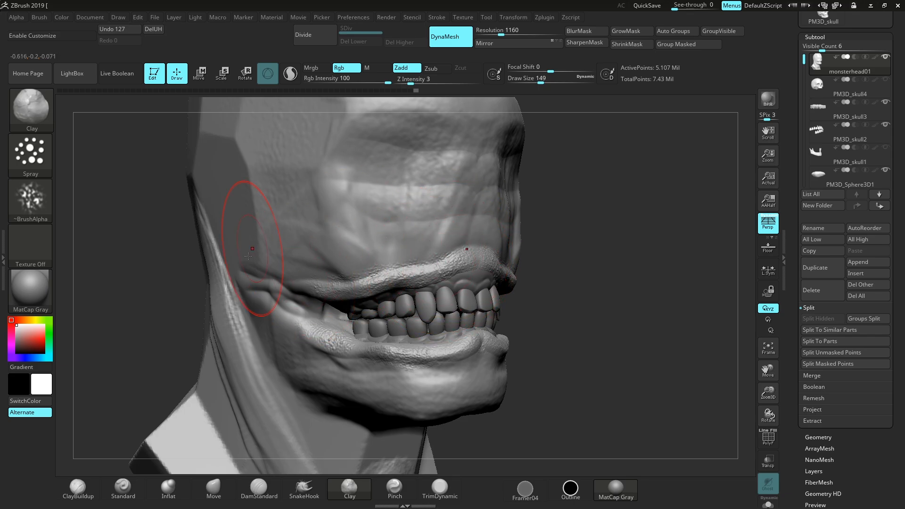
Switch to DamStandard at draw size 62 and smooth the rough surface of the neck tendon behind the jaw
{"action": "left_click_drag", "start_coordinate": [565, 219], "coordinate": [648, 223]}
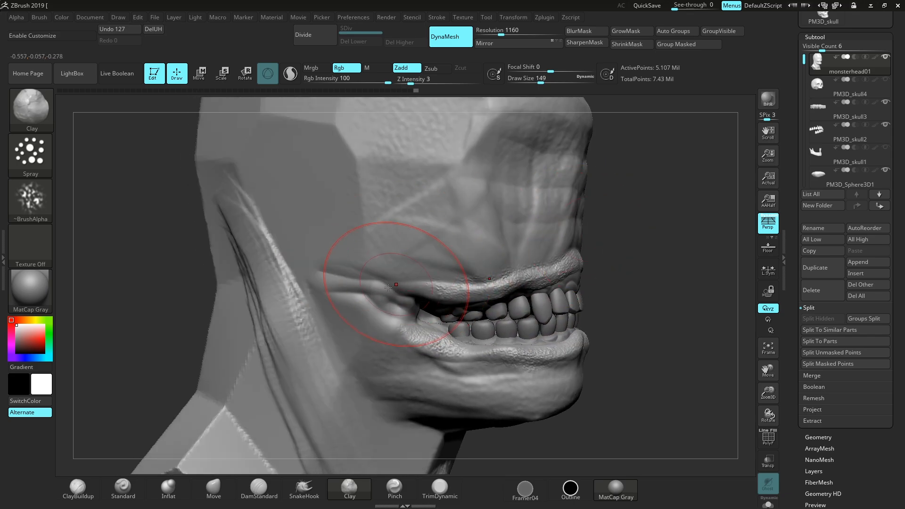
{"action": "right_click", "coordinate": [398, 277]}
{"action": "left_click_drag", "start_coordinate": [622, 283], "coordinate": [626, 260], "text": "alt"}
{"action": "left_click", "coordinate": [260, 489]}
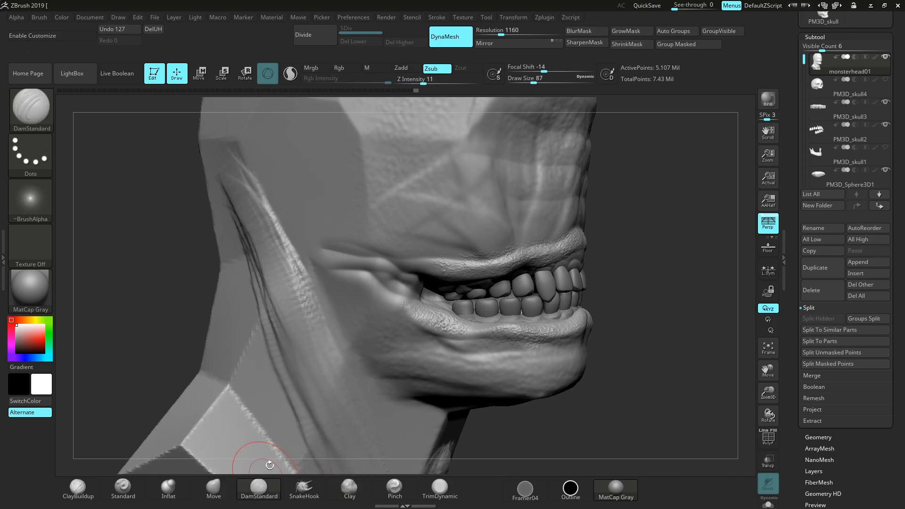
{"action": "right_click", "coordinate": [422, 370]}
{"action": "left_click", "coordinate": [463, 311]}
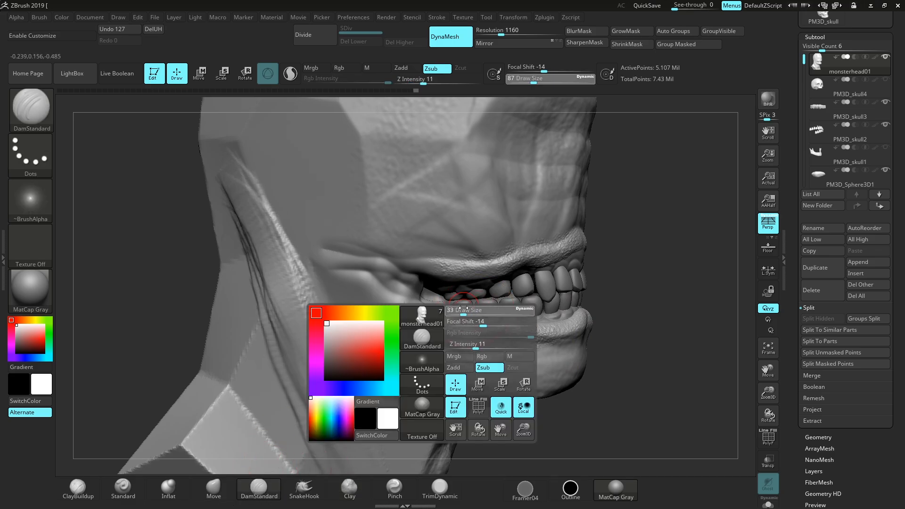
{"action": "right_click", "coordinate": [285, 257]}
{"action": "left_click", "coordinate": [301, 274]}
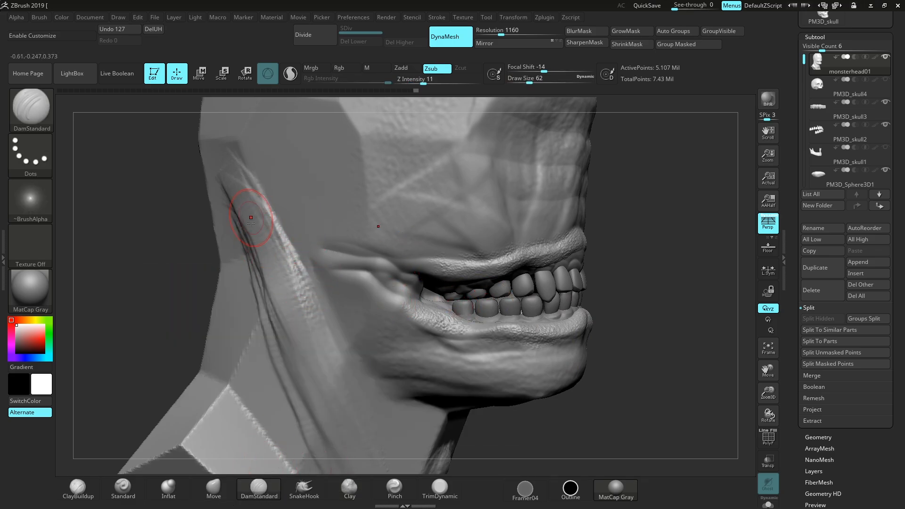
{"action": "left_click_drag", "start_coordinate": [250, 222], "coordinate": [269, 223], "text": "shift"}
{"action": "left_click_drag", "start_coordinate": [297, 283], "coordinate": [302, 293], "text": "shift"}
Carve sharper creases into the folds at the corner of the mouth with DamStandard at draw size 44
{"action": "left_click_drag", "start_coordinate": [634, 289], "coordinate": [614, 282], "text": "alt"}
{"action": "right_click", "coordinate": [331, 280]}
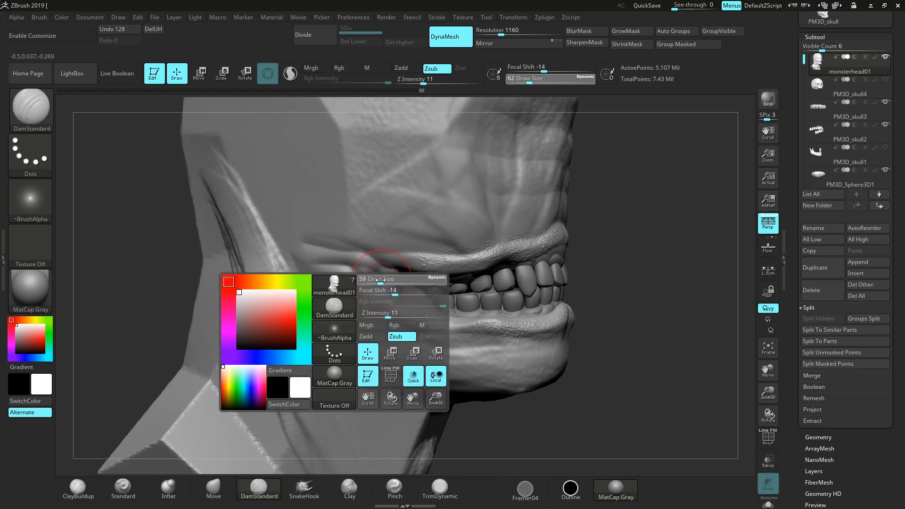
{"action": "left_click", "coordinate": [398, 281]}
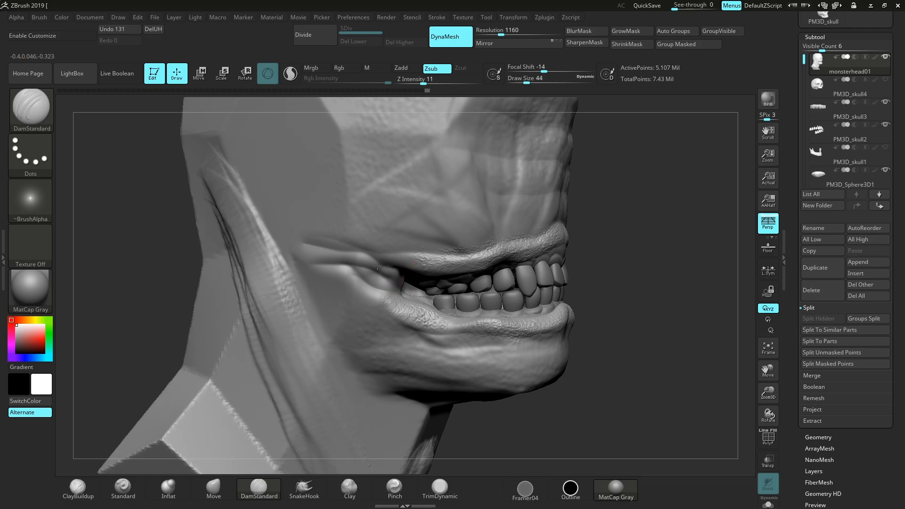
{"action": "mouse_move", "coordinate": [335, 248]}
{"action": "left_mouse_down"}
{"action": "mouse_move", "coordinate": [364, 270]}
{"action": "mouse_move", "coordinate": [364, 294]}
{"action": "left_mouse_up"}
{"action": "left_click_drag", "start_coordinate": [679, 299], "coordinate": [657, 298]}
{"action": "mouse_move", "coordinate": [647, 246]}
{"action": "left_mouse_down"}
{"action": "mouse_move", "coordinate": [627, 247]}
{"action": "mouse_move", "coordinate": [662, 266]}
{"action": "mouse_move", "coordinate": [547, 257]}
{"action": "left_mouse_up"}
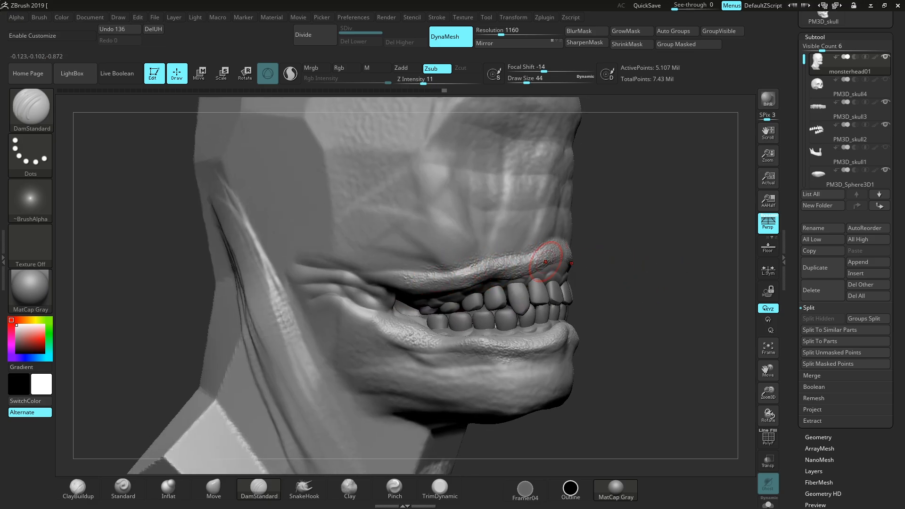
Examine the head's silhouette and mouth detail from several angles, comparing the Outline material with MatCap Gray
{"action": "mouse_move", "coordinate": [627, 253]}
{"action": "left_mouse_down"}
{"action": "mouse_move", "coordinate": [588, 266]}
{"action": "mouse_move", "coordinate": [594, 289]}
{"action": "left_mouse_up"}
{"action": "left_click_drag", "start_coordinate": [768, 393], "coordinate": [756, 372]}
{"action": "mouse_move", "coordinate": [596, 311]}
{"action": "left_mouse_down"}
{"action": "mouse_move", "coordinate": [569, 318]}
{"action": "mouse_move", "coordinate": [603, 280]}
{"action": "mouse_move", "coordinate": [644, 301]}
{"action": "left_mouse_up"}
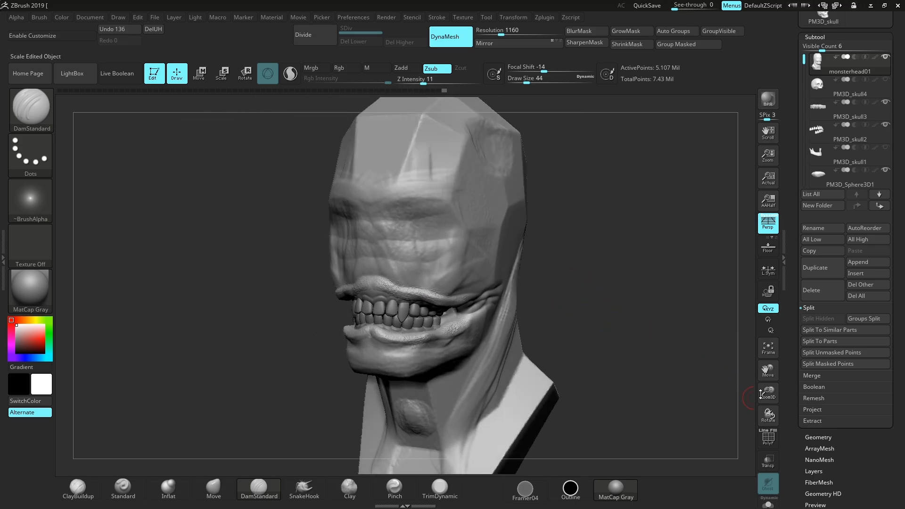
{"action": "left_click_drag", "start_coordinate": [765, 393], "coordinate": [765, 406]}
{"action": "left_click_drag", "start_coordinate": [674, 406], "coordinate": [625, 405]}
{"action": "left_click_drag", "start_coordinate": [366, 343], "coordinate": [419, 357]}
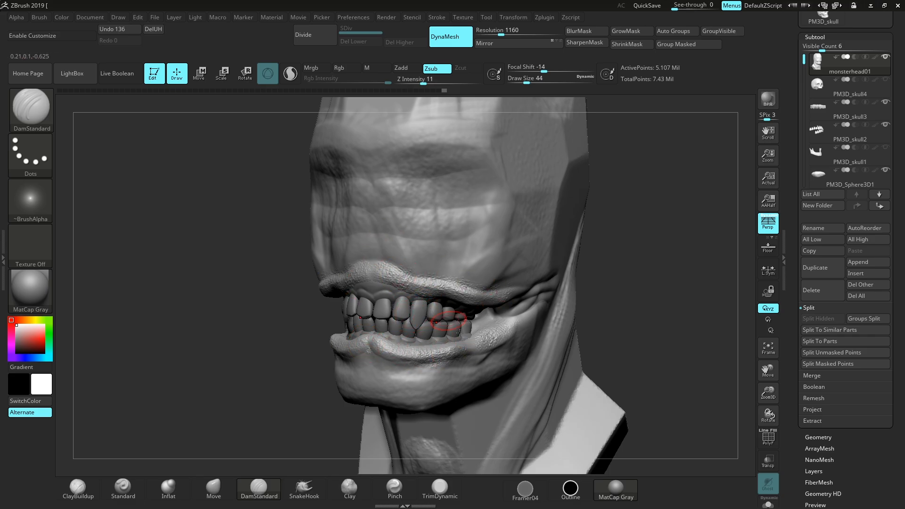
{"action": "left_click", "coordinate": [570, 490]}
{"action": "mouse_move", "coordinate": [653, 307]}
{"action": "left_mouse_down"}
{"action": "mouse_move", "coordinate": [743, 362]}
{"action": "mouse_move", "coordinate": [618, 305]}
{"action": "left_mouse_up"}
{"action": "left_click_drag", "start_coordinate": [591, 303], "coordinate": [594, 293]}
{"action": "left_click_drag", "start_coordinate": [598, 260], "coordinate": [604, 294], "text": "alt"}
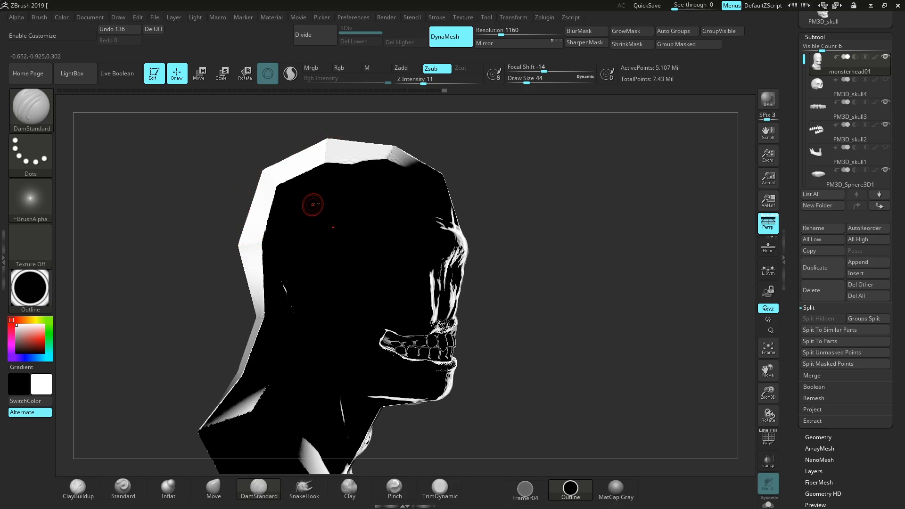
{"action": "left_click", "coordinate": [609, 494]}
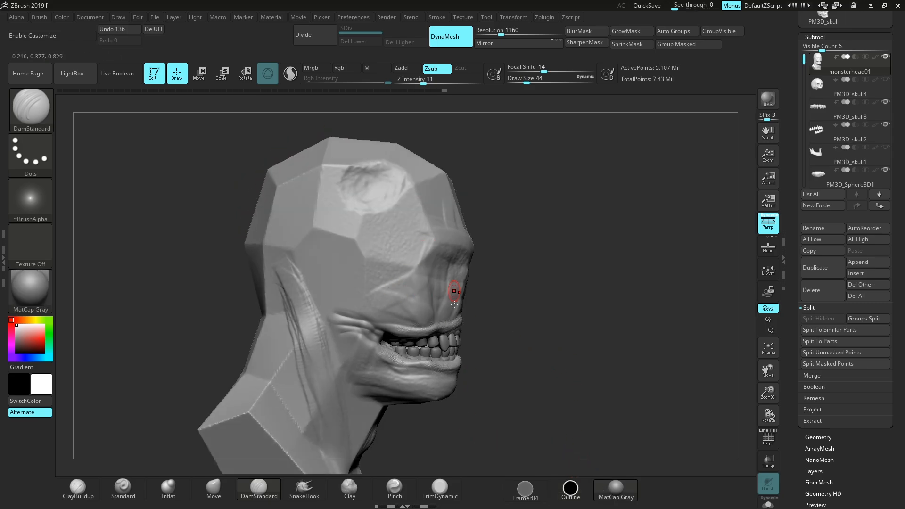
{"action": "left_click", "coordinate": [570, 490]}
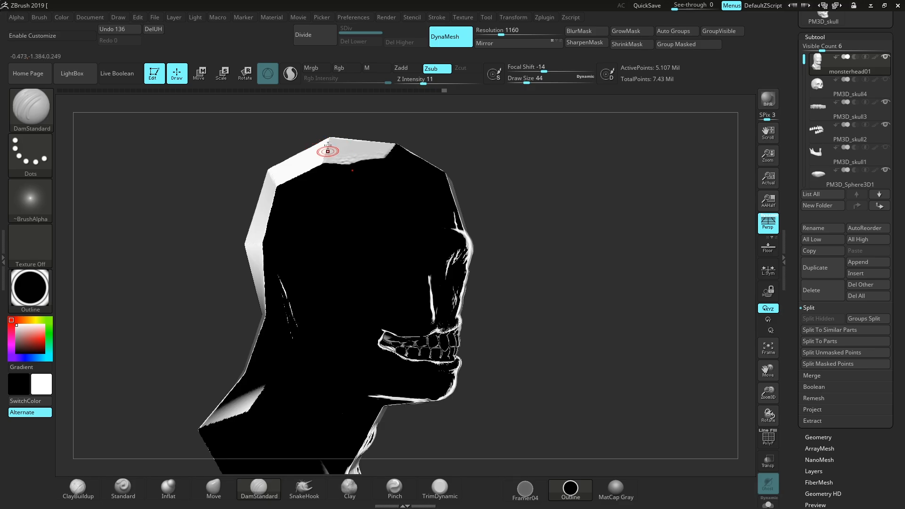
{"action": "left_click", "coordinate": [612, 487]}
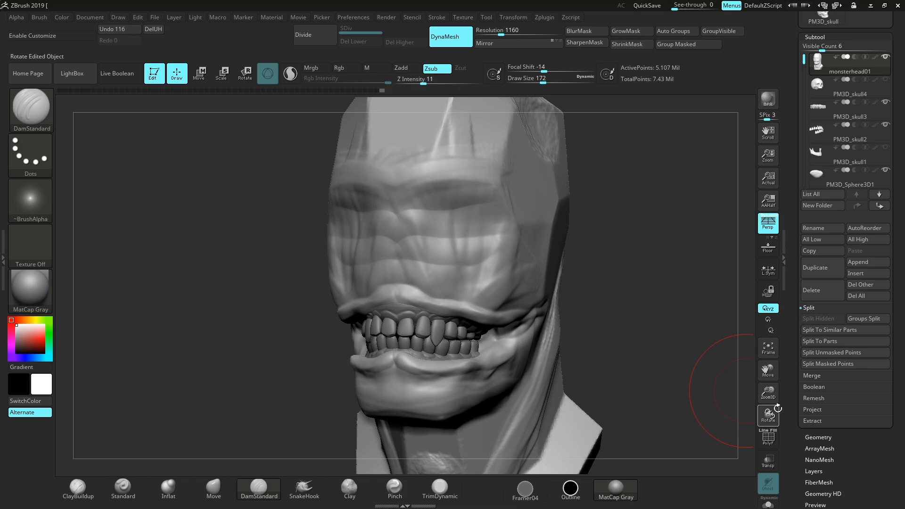
Make the PM3D_Sphere3D1 gum subtool active and try smoothing the front upper gum at draw size 120, undoing the last stroke
{"action": "left_click_drag", "start_coordinate": [701, 299], "coordinate": [780, 455]}
{"action": "left_click_drag", "start_coordinate": [660, 319], "coordinate": [705, 301]}
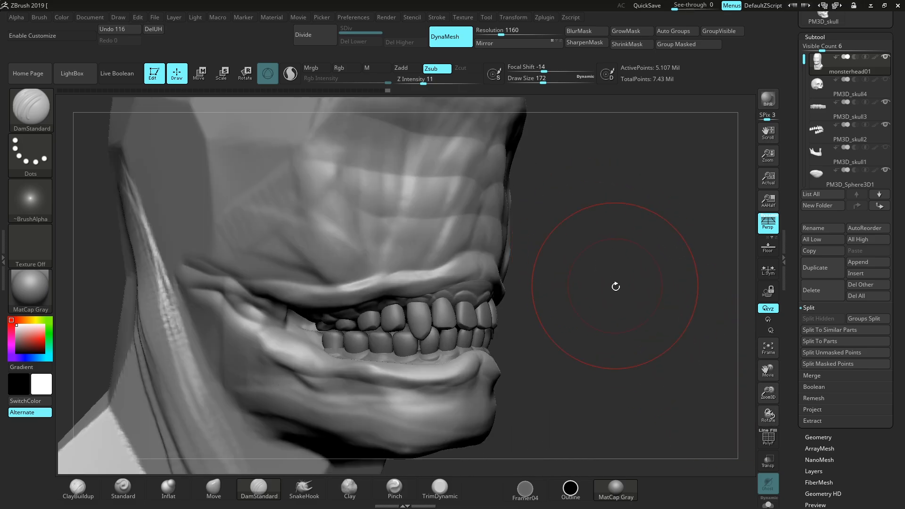
{"action": "left_click_drag", "start_coordinate": [615, 286], "coordinate": [620, 251], "text": "alt"}
{"action": "key", "text": "space"}
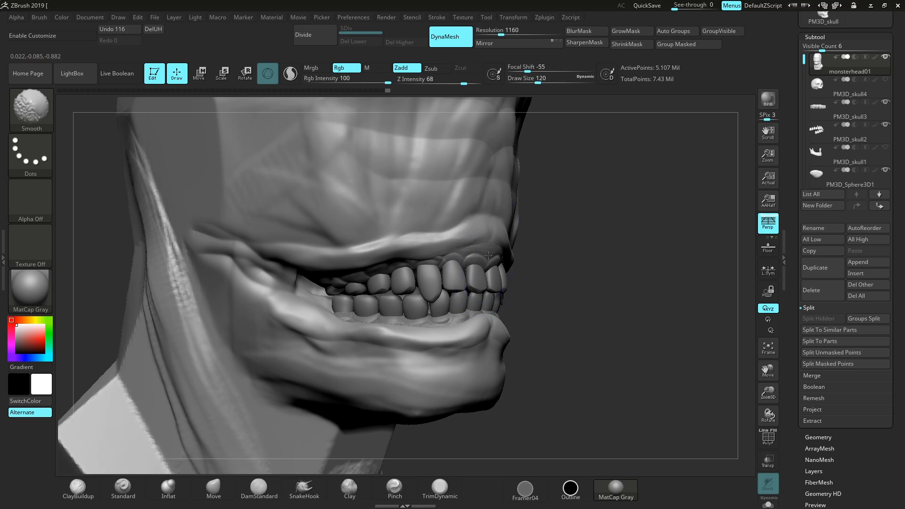
{"action": "left_click", "coordinate": [488, 255], "text": "alt"}
{"action": "left_click_drag", "start_coordinate": [486, 250], "coordinate": [493, 256], "text": "shift"}
{"action": "left_click_drag", "start_coordinate": [618, 264], "coordinate": [570, 258]}
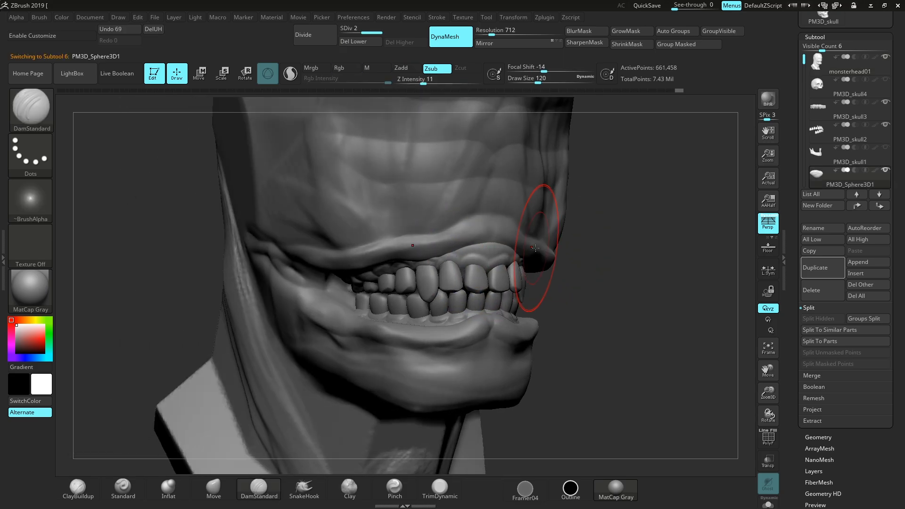
{"action": "key", "text": "ctrl+z"}
Refine the upper gum line above the teeth with DamStandard at draw size 41 and smooth the gum beside the canine
{"action": "key", "text": "space"}
{"action": "mouse_move", "coordinate": [474, 248]}
{"action": "left_mouse_down"}
{"action": "mouse_move", "coordinate": [464, 250]}
{"action": "mouse_move", "coordinate": [491, 246]}
{"action": "left_mouse_up"}
{"action": "left_click_drag", "start_coordinate": [413, 261], "coordinate": [406, 269], "text": "shift"}
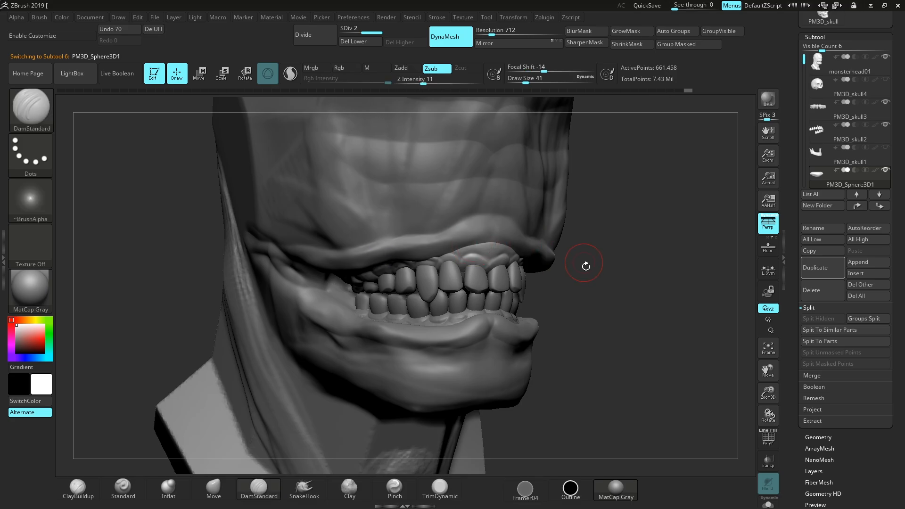
{"action": "left_click_drag", "start_coordinate": [586, 265], "coordinate": [553, 279]}
{"action": "left_click_drag", "start_coordinate": [735, 375], "coordinate": [664, 307]}
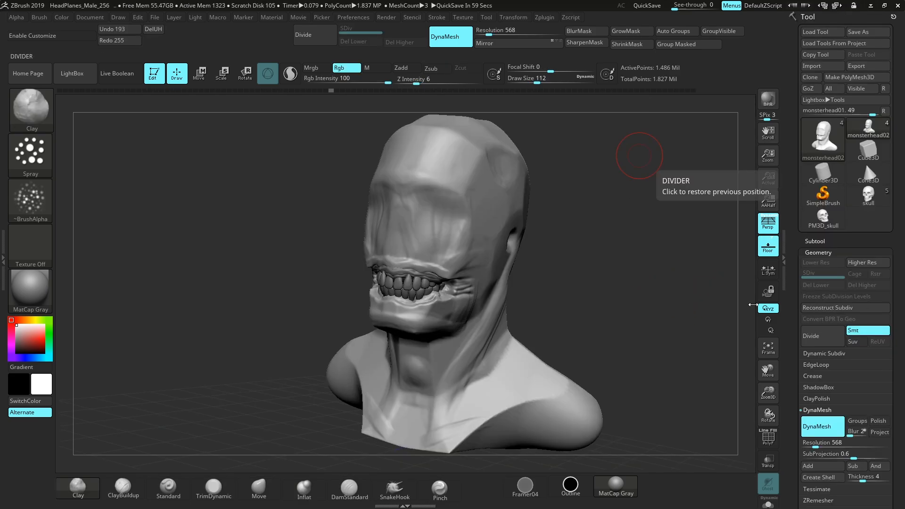
Move forward through the undo history of the monsterhead02 bust to review how its face, neck and shoulders were sculpted
{"action": "key", "text": "ctrl+shift+z"}
{"action": "key", "text": "ctrl+shift+z"}
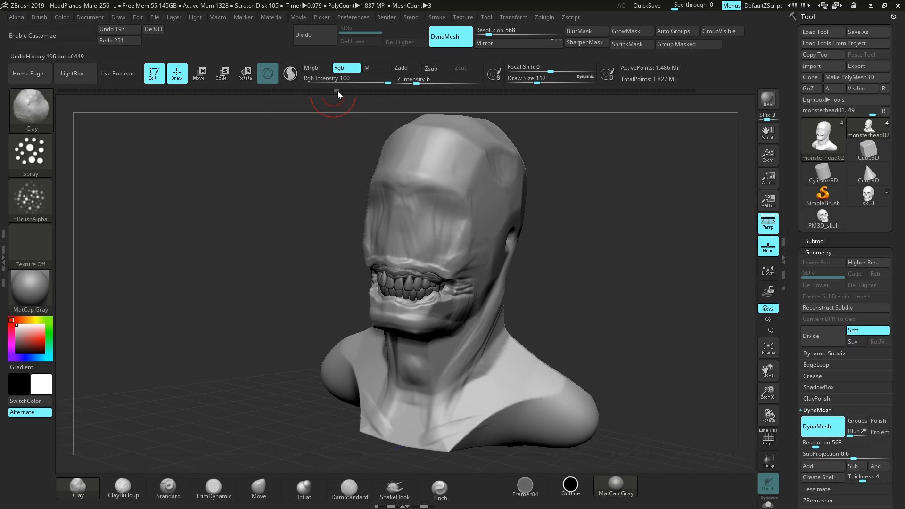
{"action": "left_click_drag", "start_coordinate": [338, 95], "coordinate": [521, 98]}
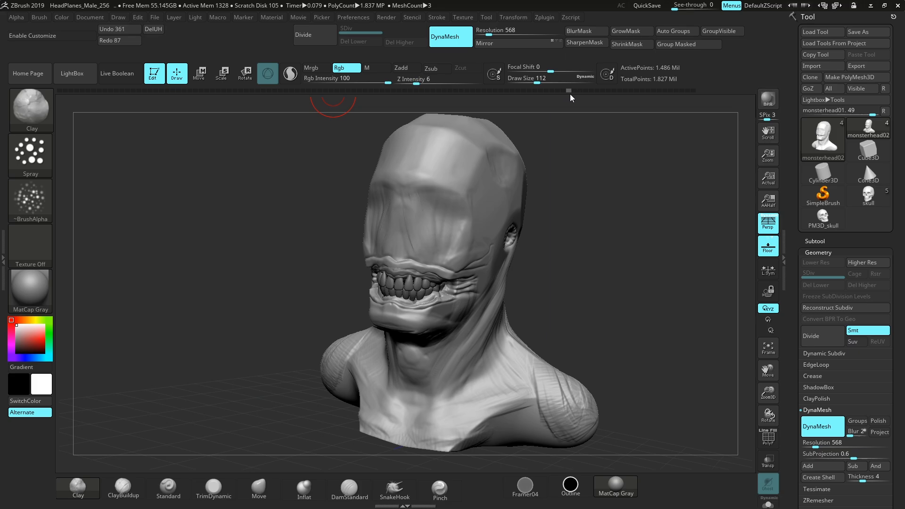
{"action": "left_click_drag", "start_coordinate": [570, 98], "coordinate": [624, 103]}
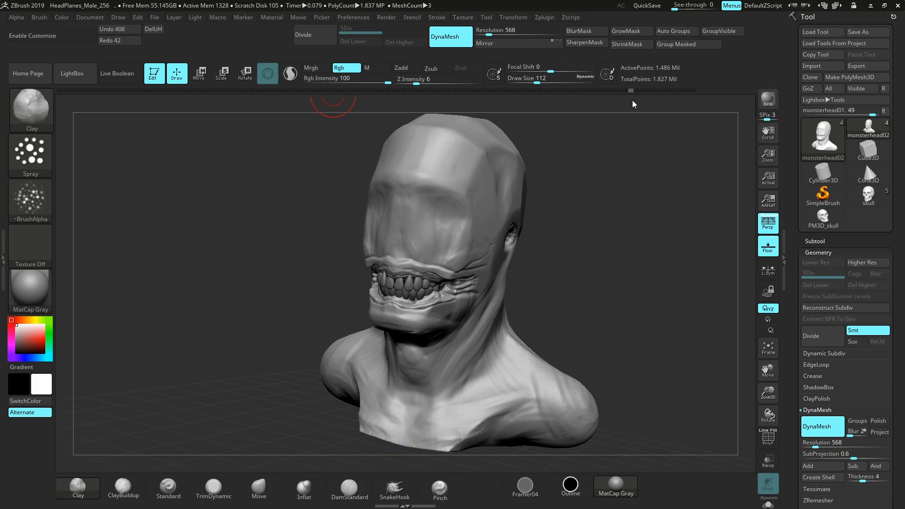